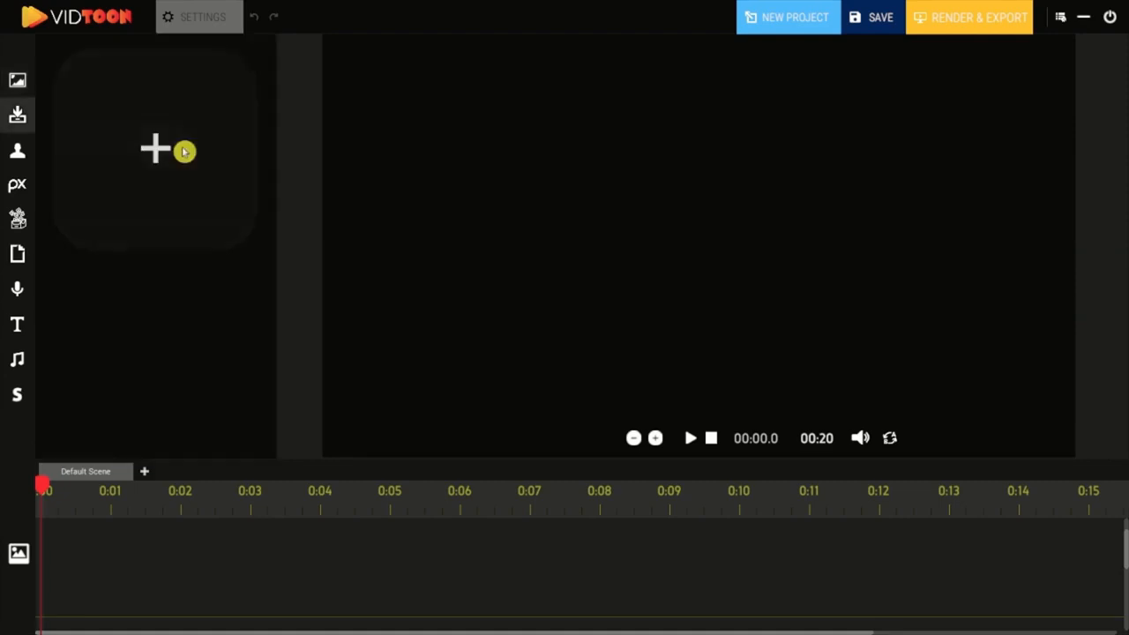
Import the car showroom image with the white van, place it in the scene and enlarge it to fill the canvas
left_click(167, 180)
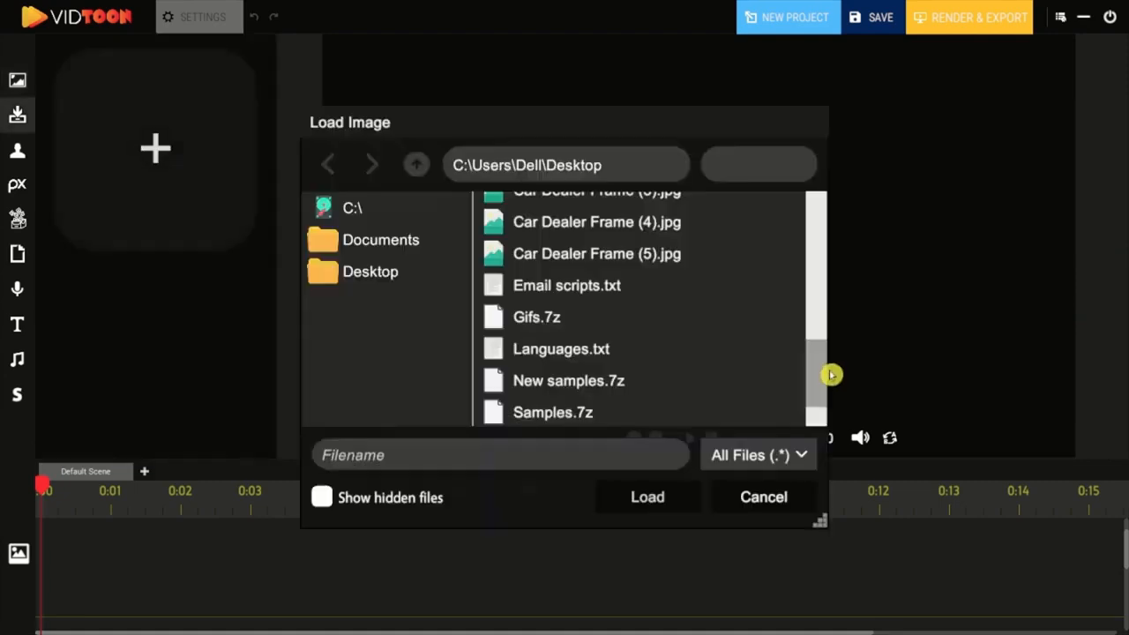
scroll(650, 285, "up", 1)
double_click(650, 285)
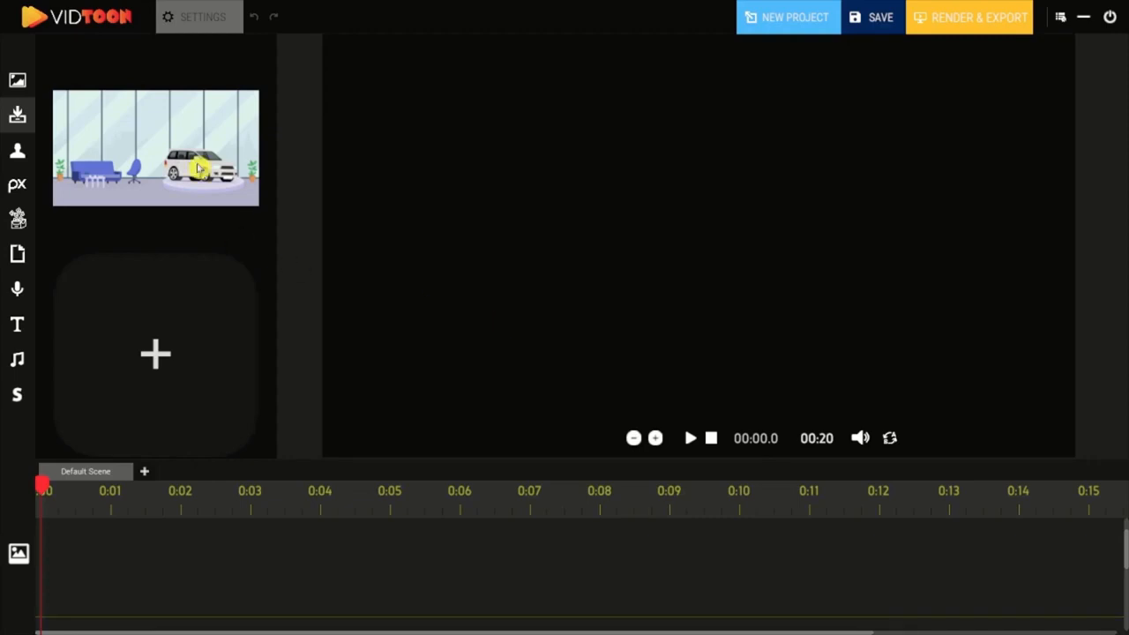
left_click_drag(199, 170, 415, 97)
left_click_drag(503, 130, 1087, 494)
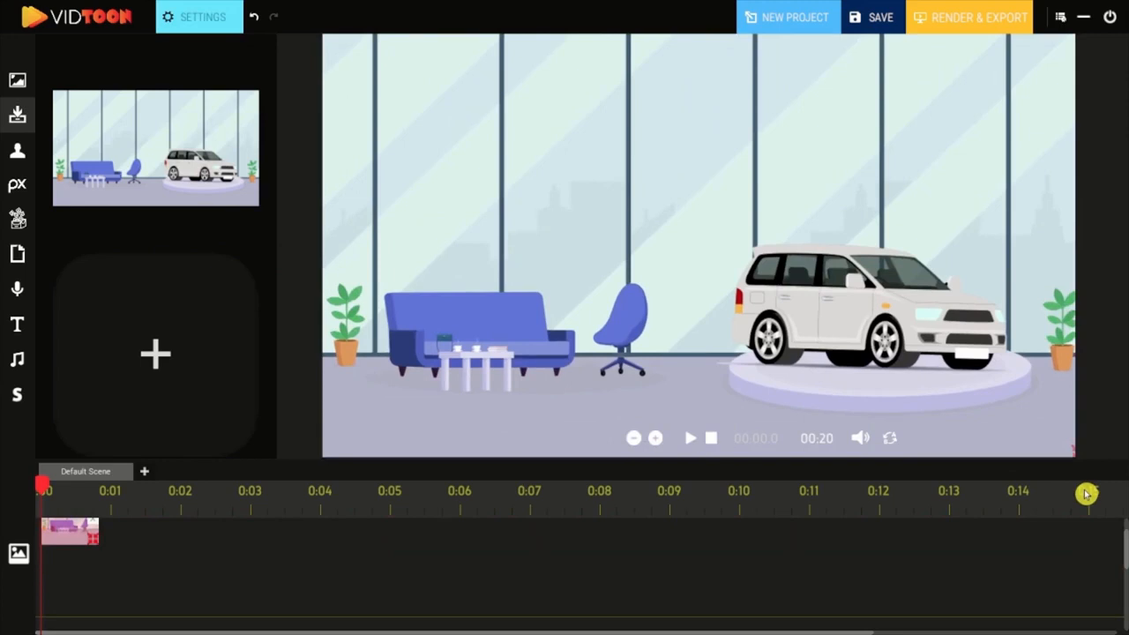
Open the showroom background's settings and extend its clip on the timeline to about 15 seconds
left_click(210, 10)
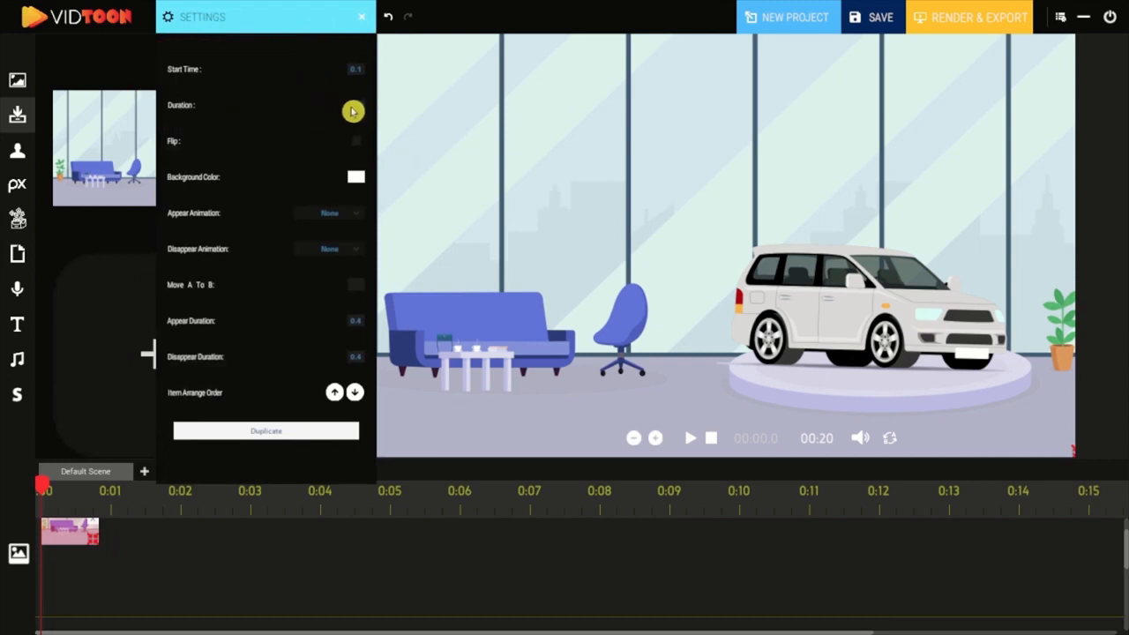
left_click_drag(94, 542, 544, 544)
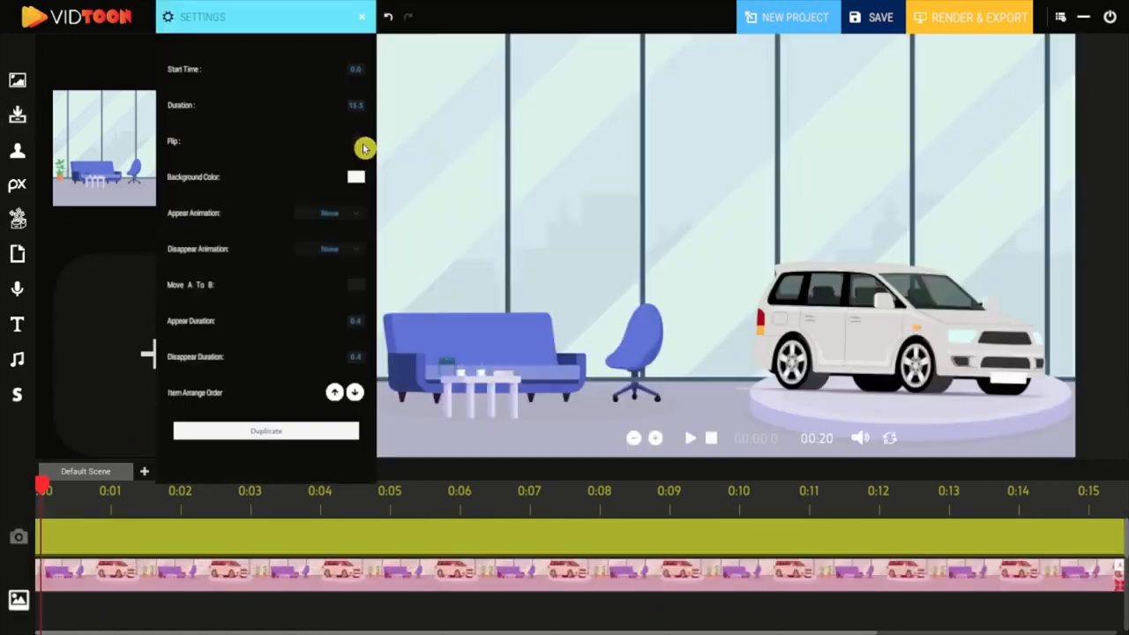
Try out the flip and background color options on the showroom background, leaving it unflipped with white
left_click(357, 144)
left_click(357, 143)
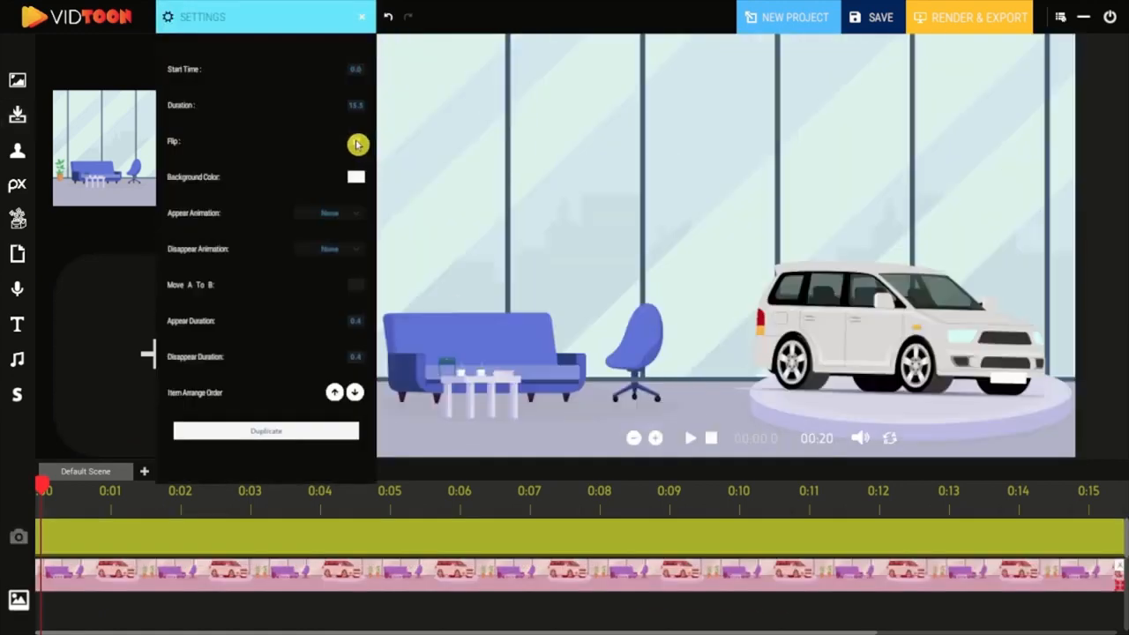
left_click(357, 179)
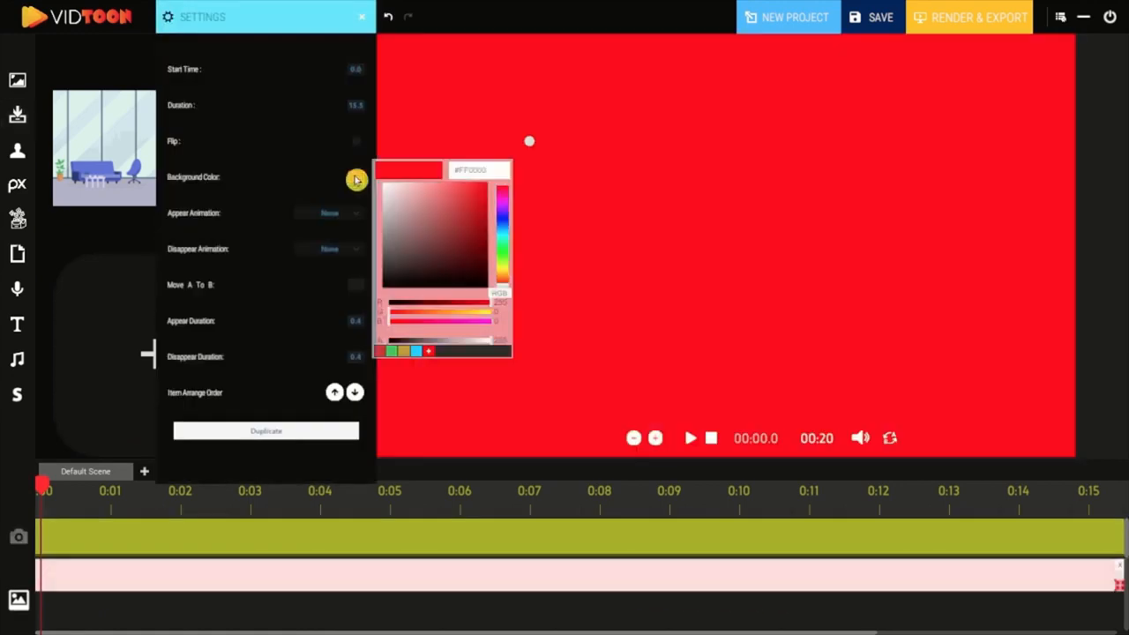
left_click_drag(417, 206, 388, 184)
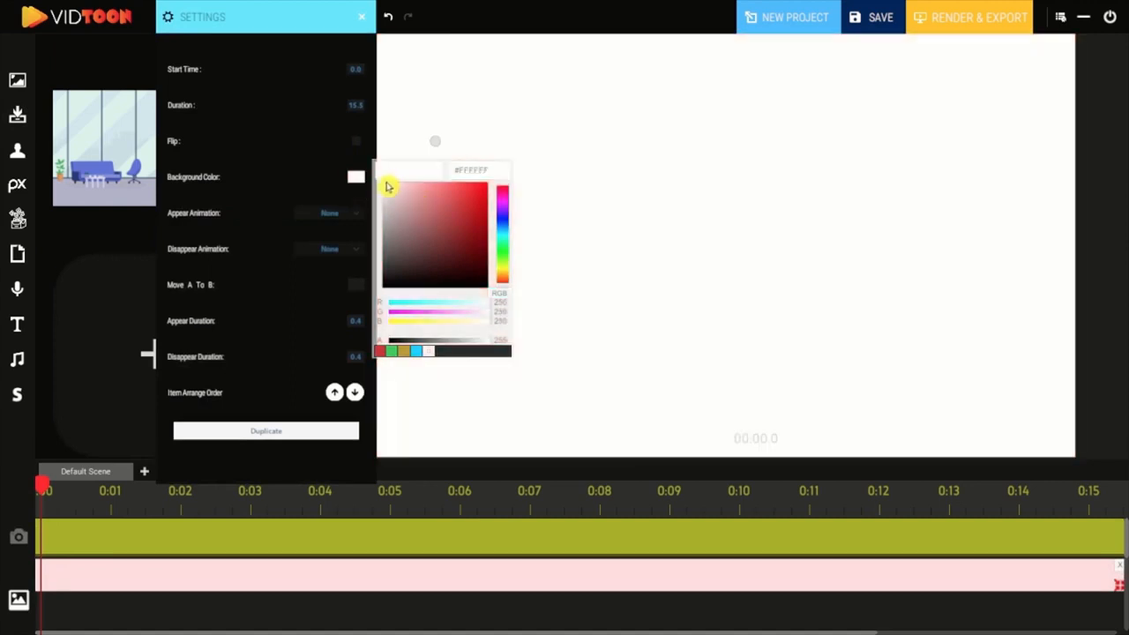
Set the showroom background's appear animation to Left and its disappear animation to Right, leaving Move A To B off
left_click(356, 215)
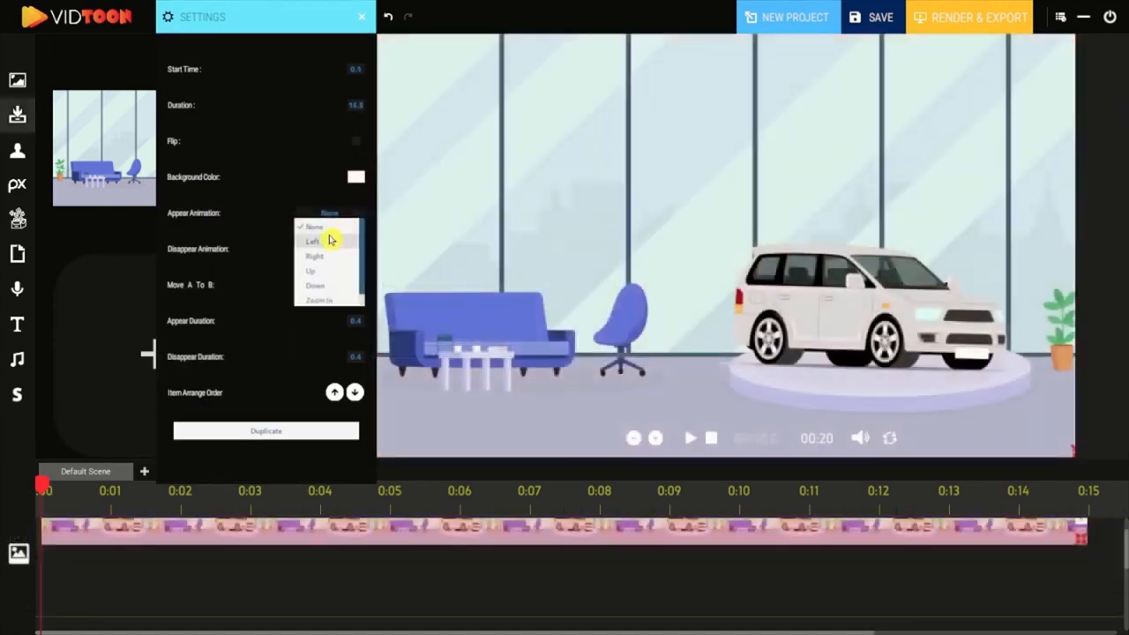
left_click(329, 240)
left_click(349, 250)
left_click(316, 294)
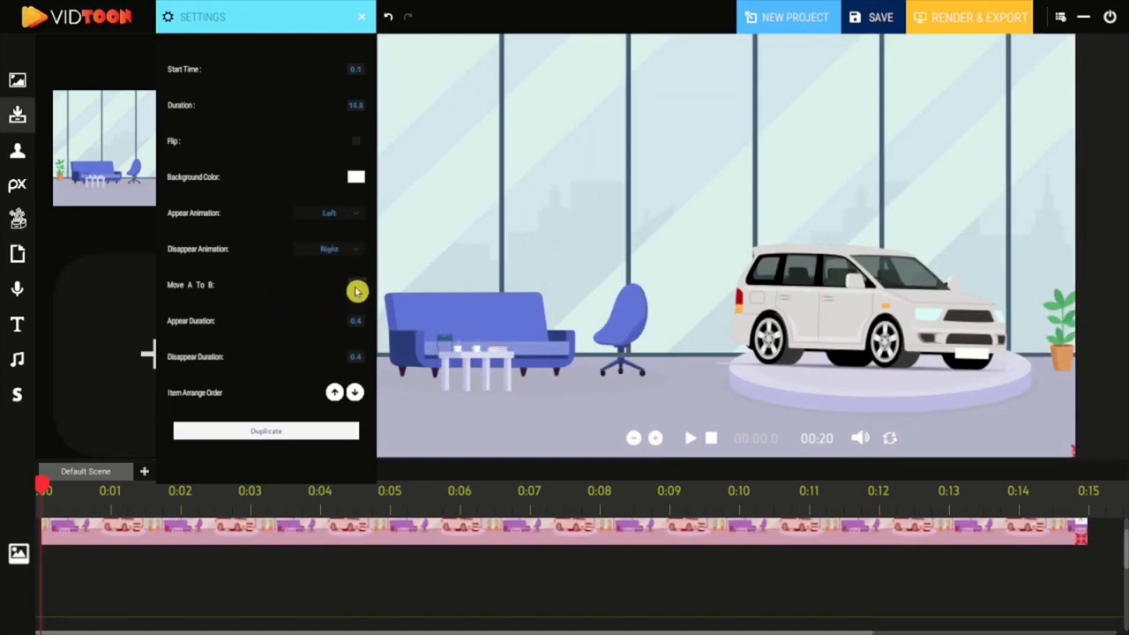
left_click(356, 289)
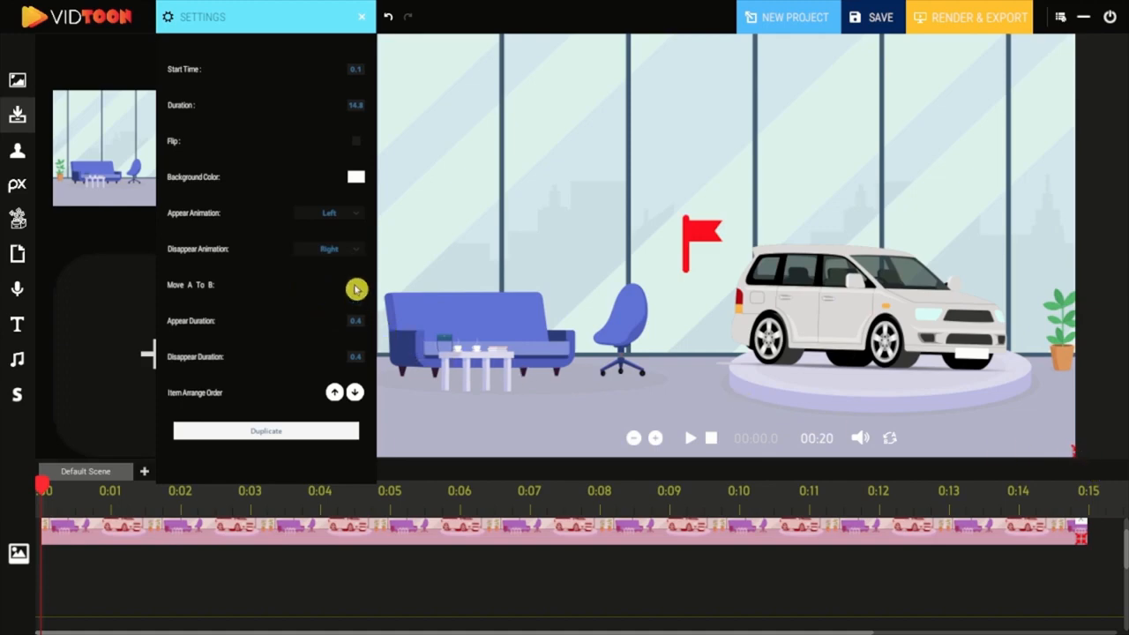
left_click(357, 289)
Add the library background with the row of parked cars after the showroom clip, enlarge it to fill the canvas and preview it
left_click_drag(829, 581, 429, 580)
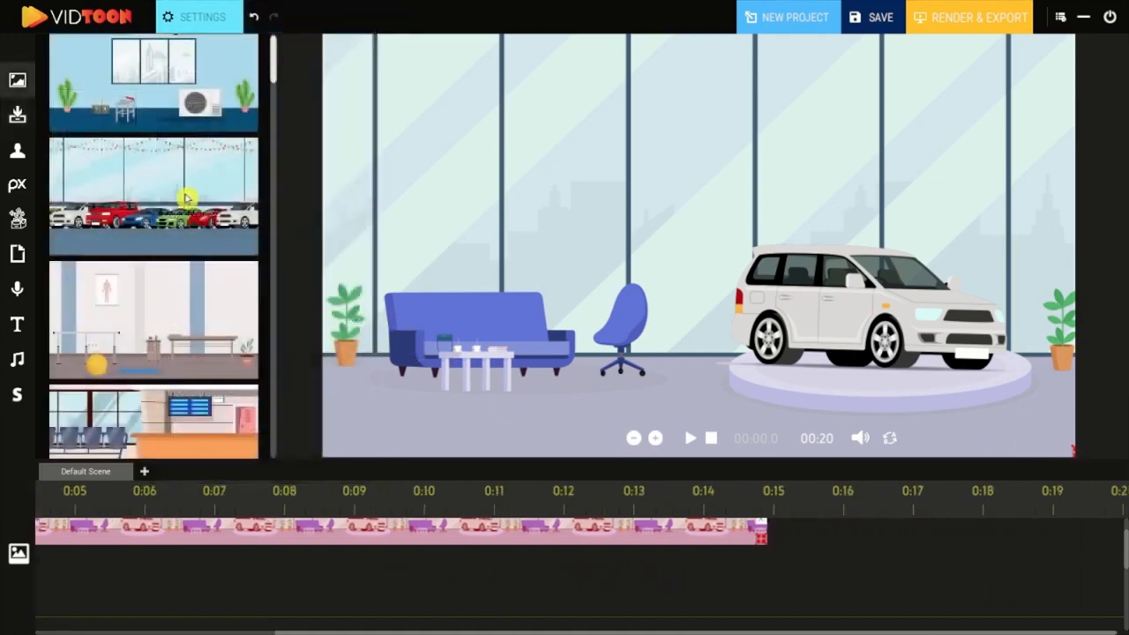
left_click_drag(187, 197, 845, 558)
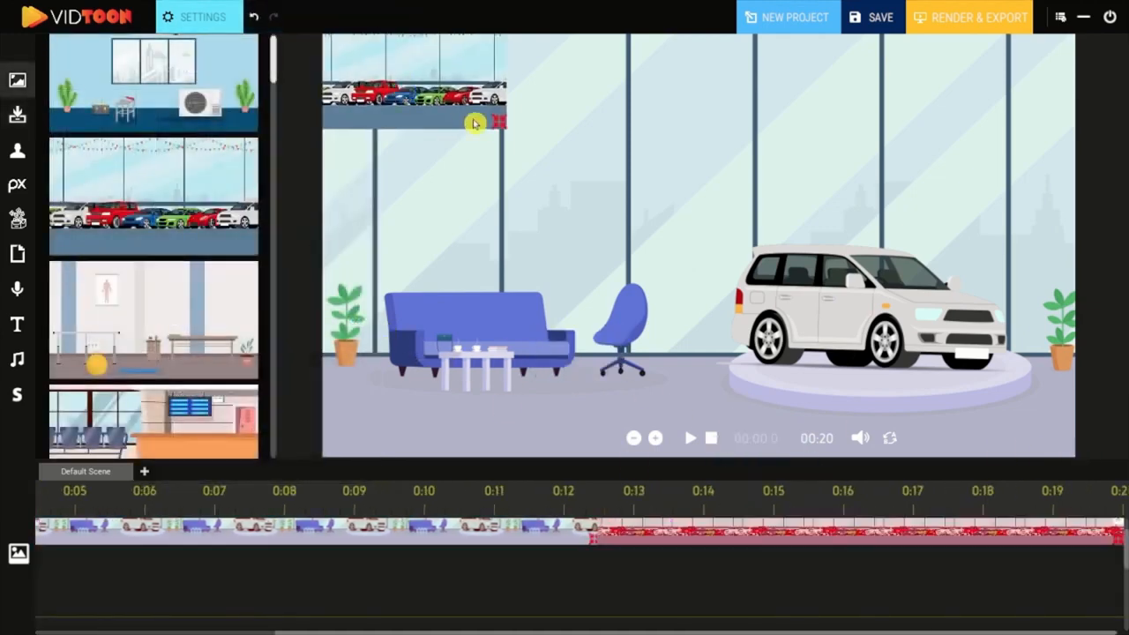
left_click_drag(666, 236, 1084, 491)
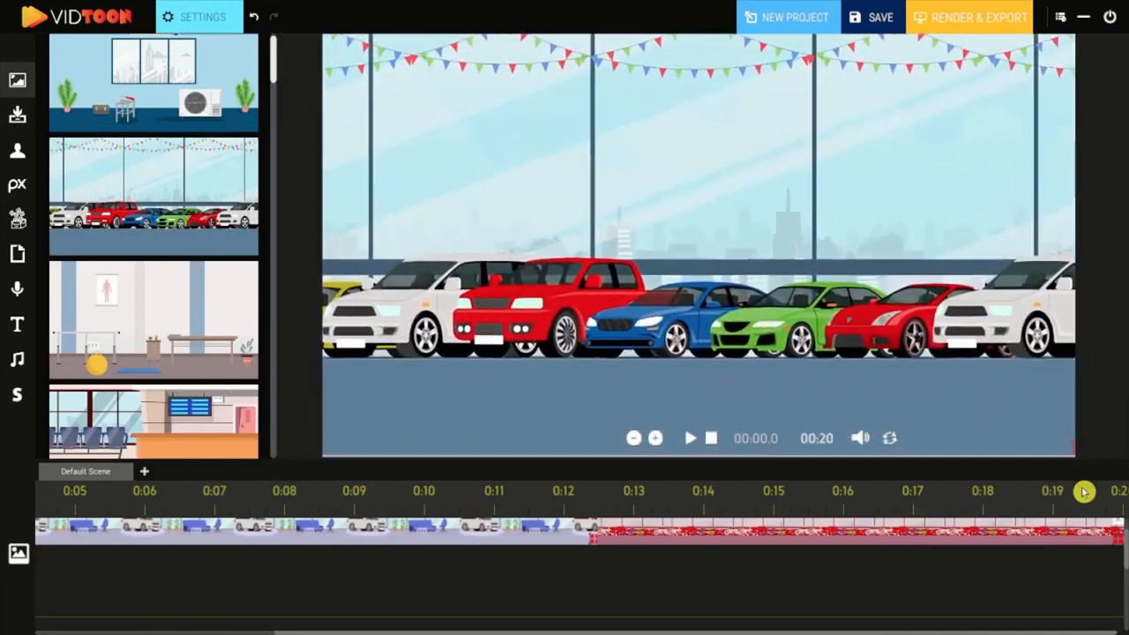
left_click(690, 437)
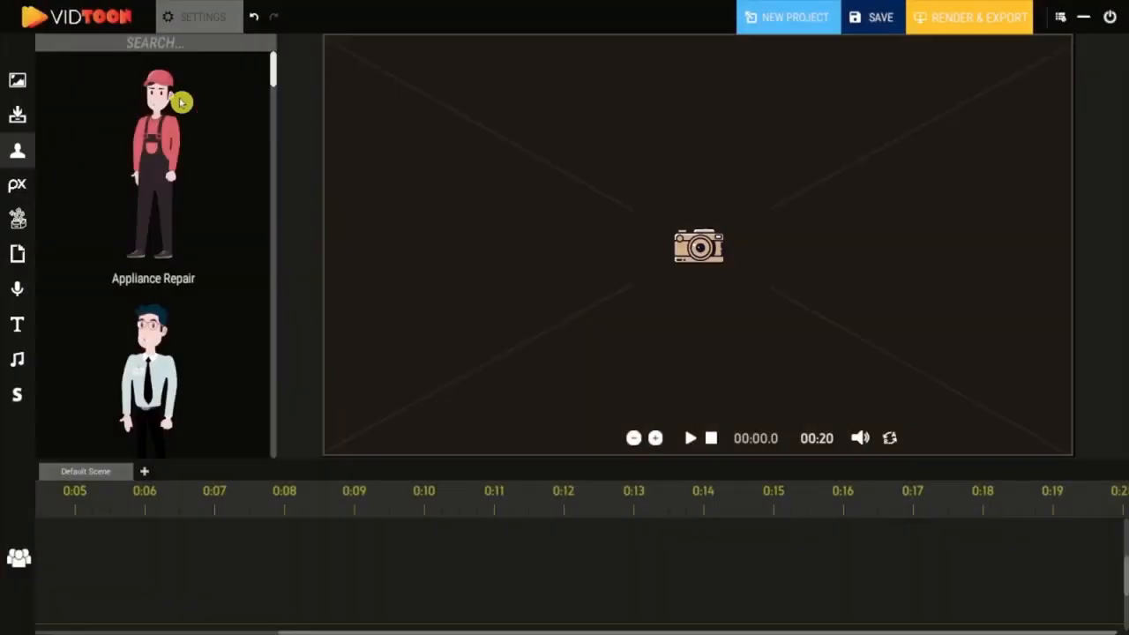
Search the character library for "car" and add the Car Dealer character to the scene
left_click_drag(272, 65, 276, 135)
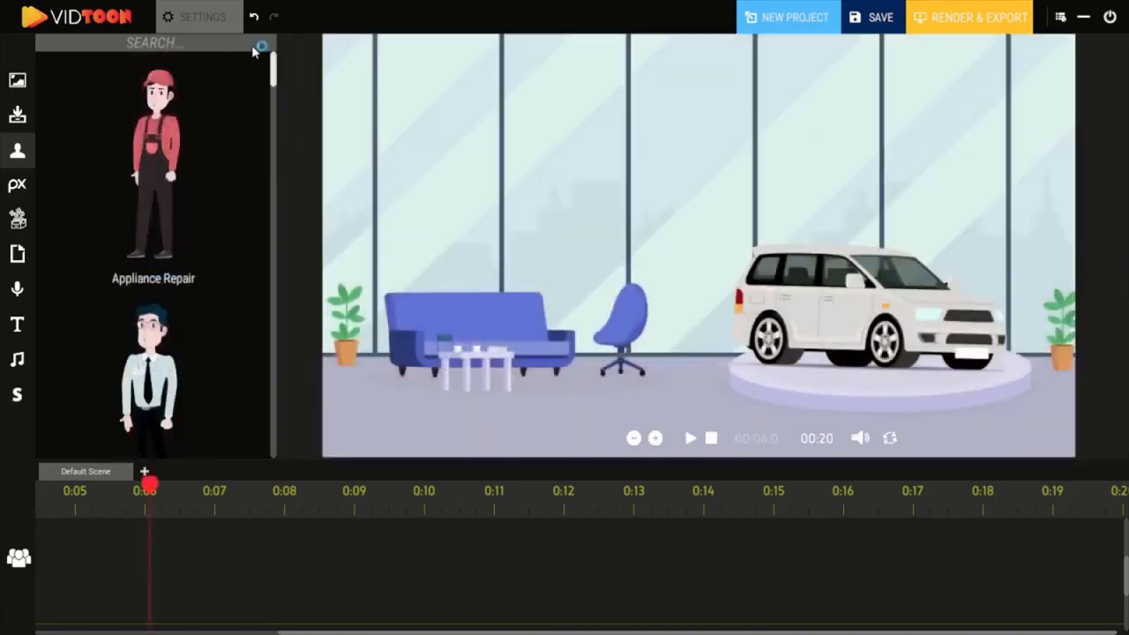
left_click(253, 43)
type("car")
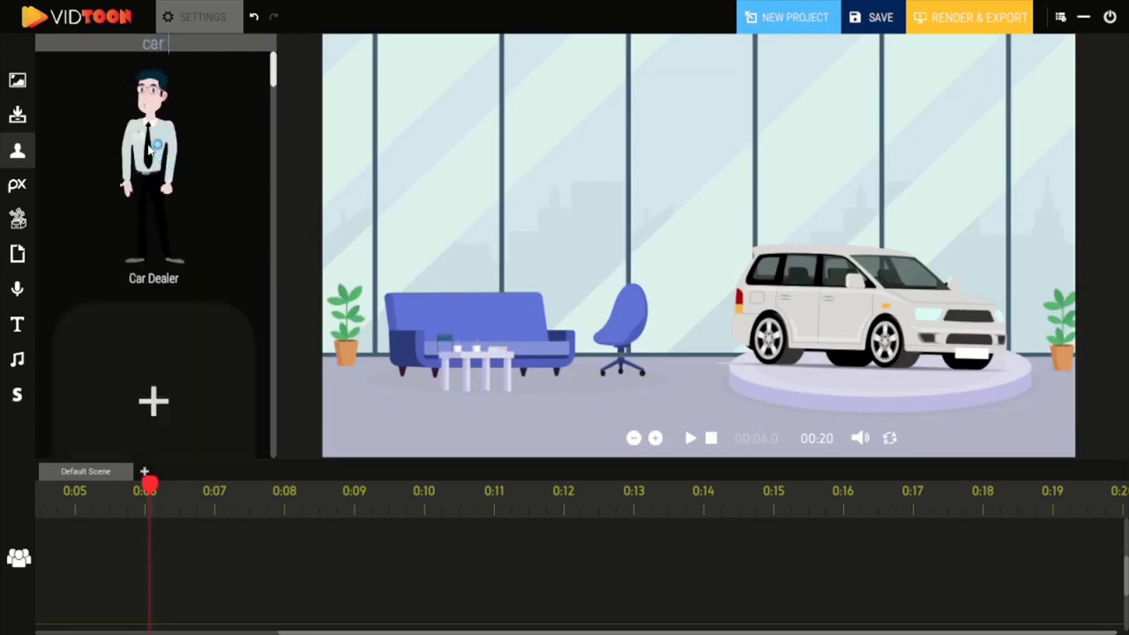
left_click_drag(150, 150, 274, 127)
Enlarge the Car Dealer to nearly full canvas height and position him in front of the blue sofa
left_click_drag(732, 195, 735, 207)
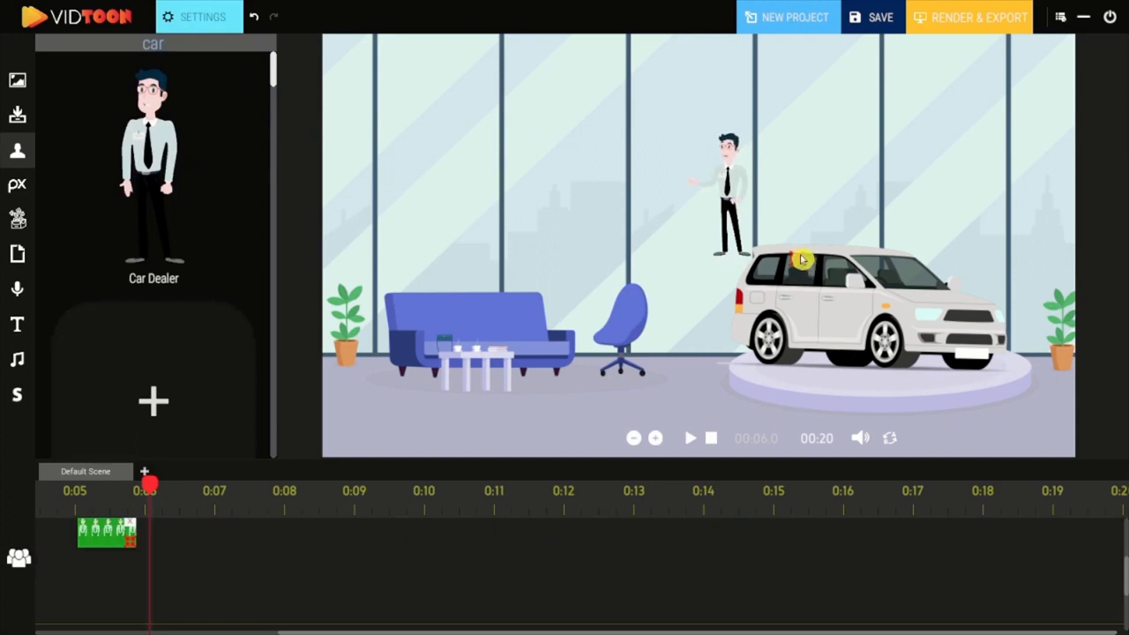
left_click_drag(801, 257, 1094, 492)
left_click_drag(900, 335, 426, 255)
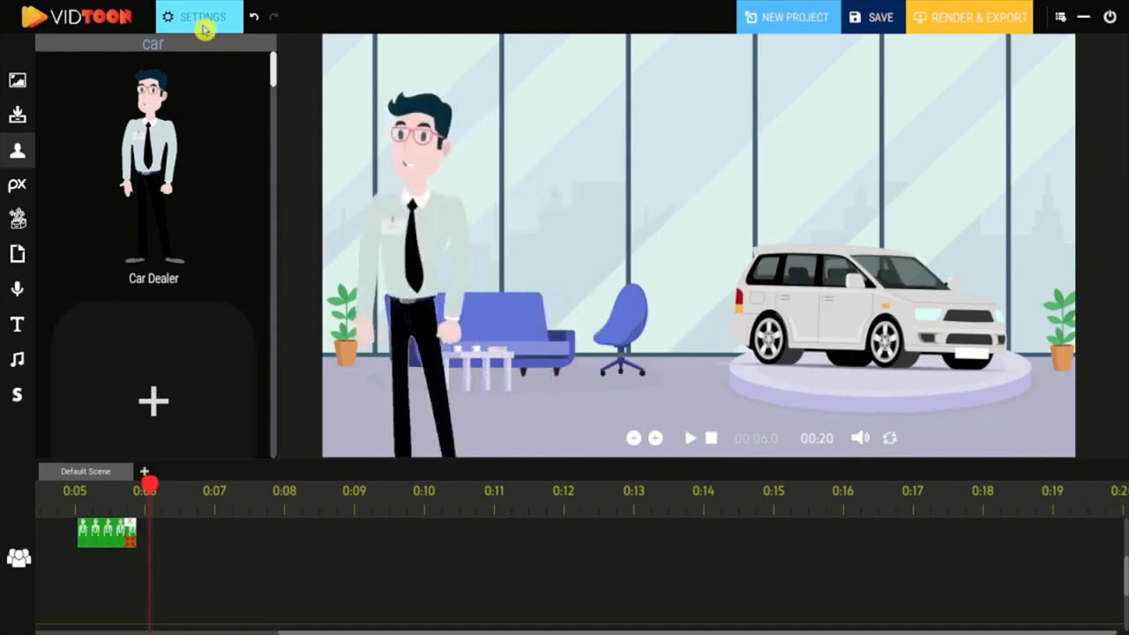
Change the Car Dealer's animation to the Speaking variant with the curly-haired, bearded figure
left_click(203, 23)
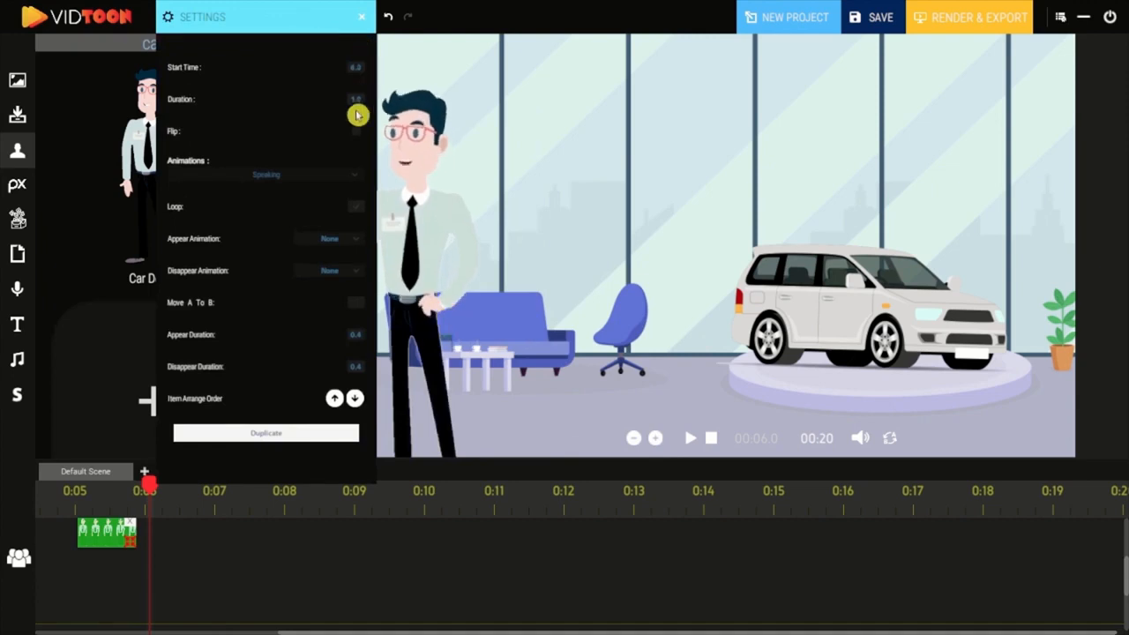
left_click(357, 176)
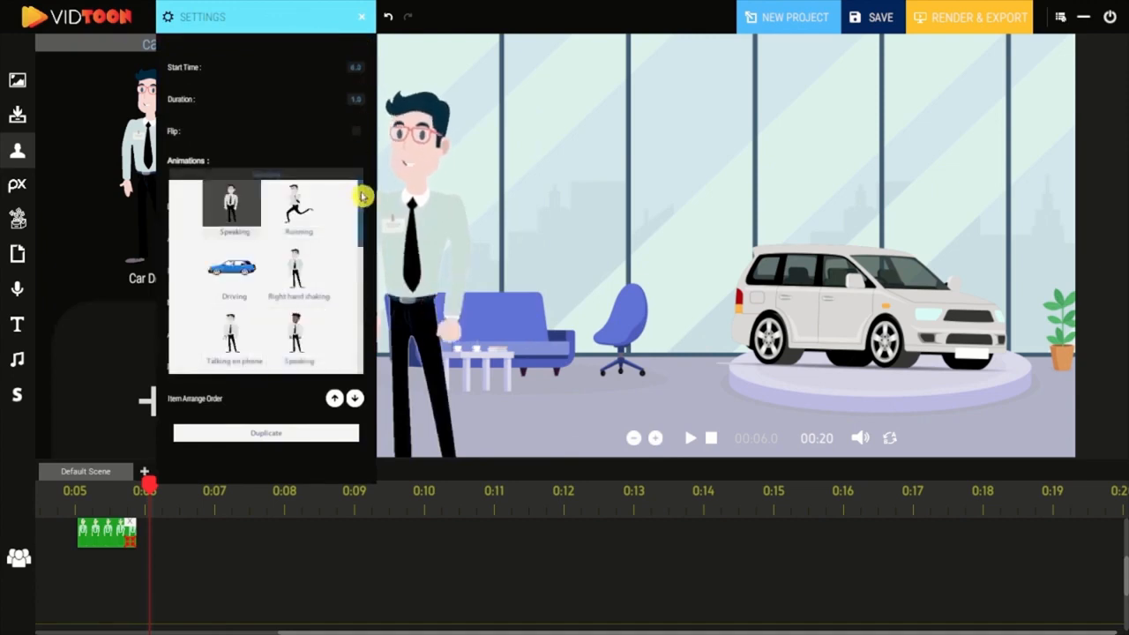
left_click_drag(365, 202, 363, 228)
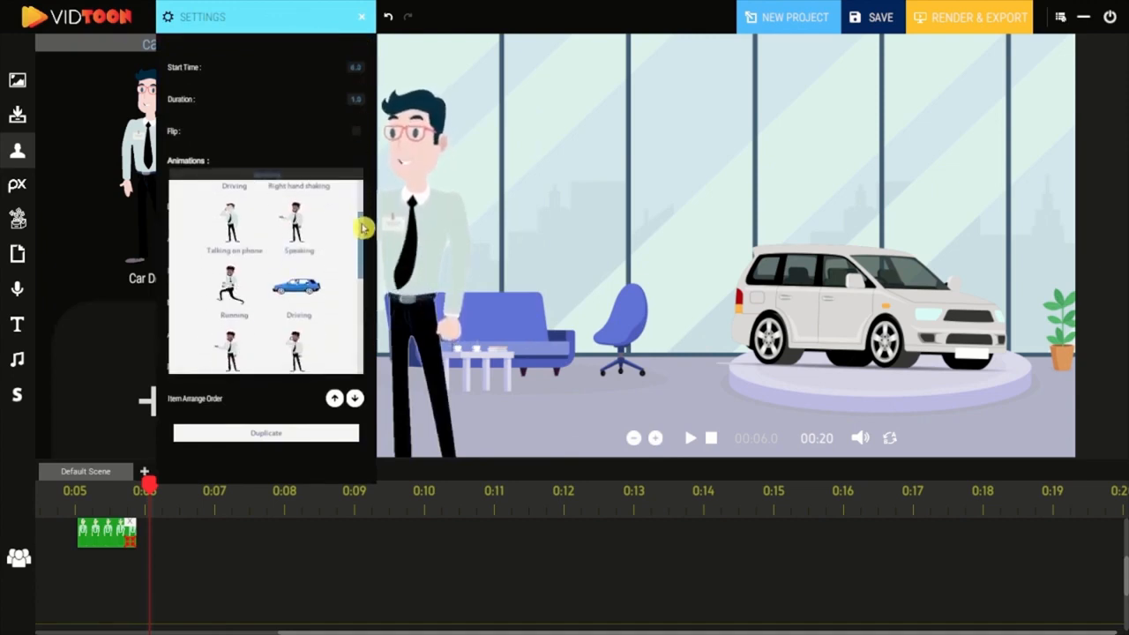
left_click(298, 228)
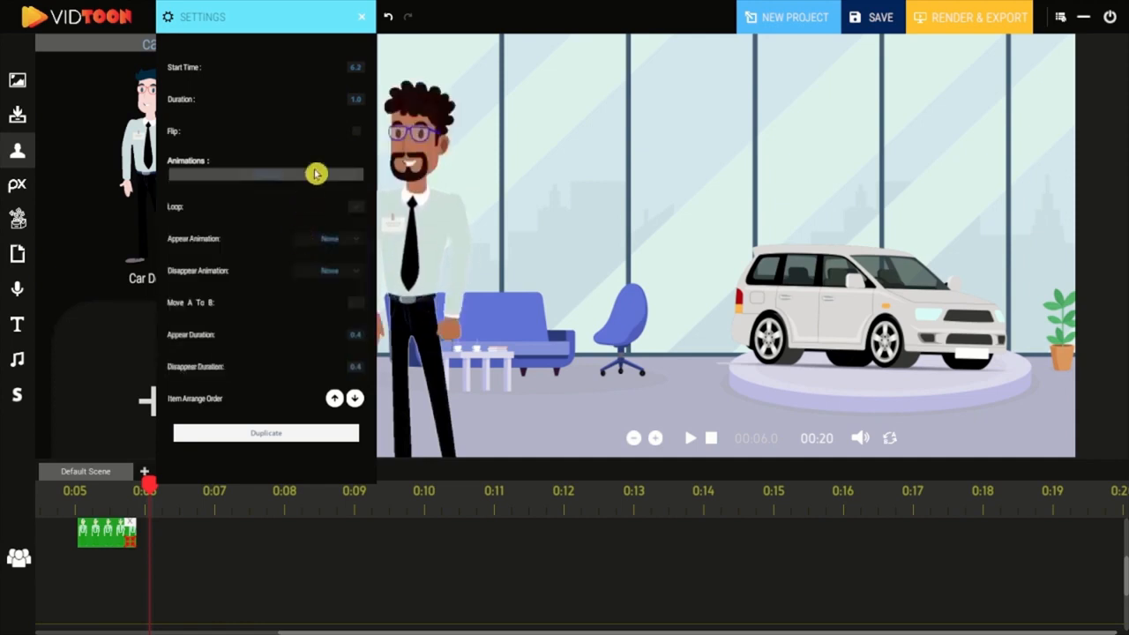
Examine the appear and disappear animation options available for the Car Dealer, keeping both at None
left_click(353, 244)
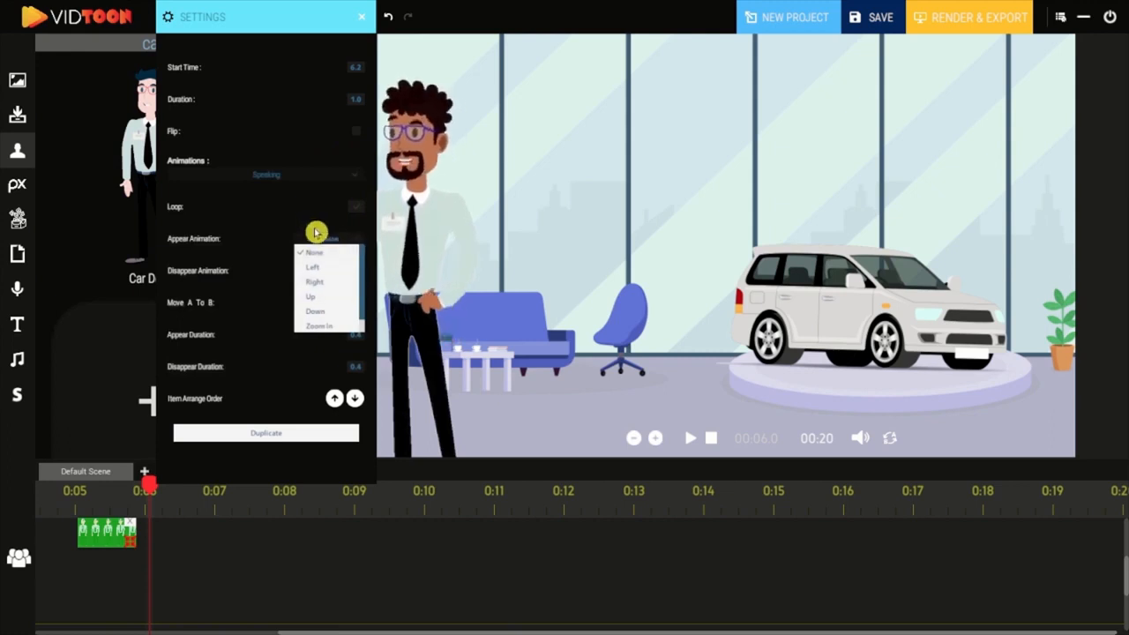
left_click(311, 252)
left_click(328, 275)
left_click_drag(361, 305, 361, 334)
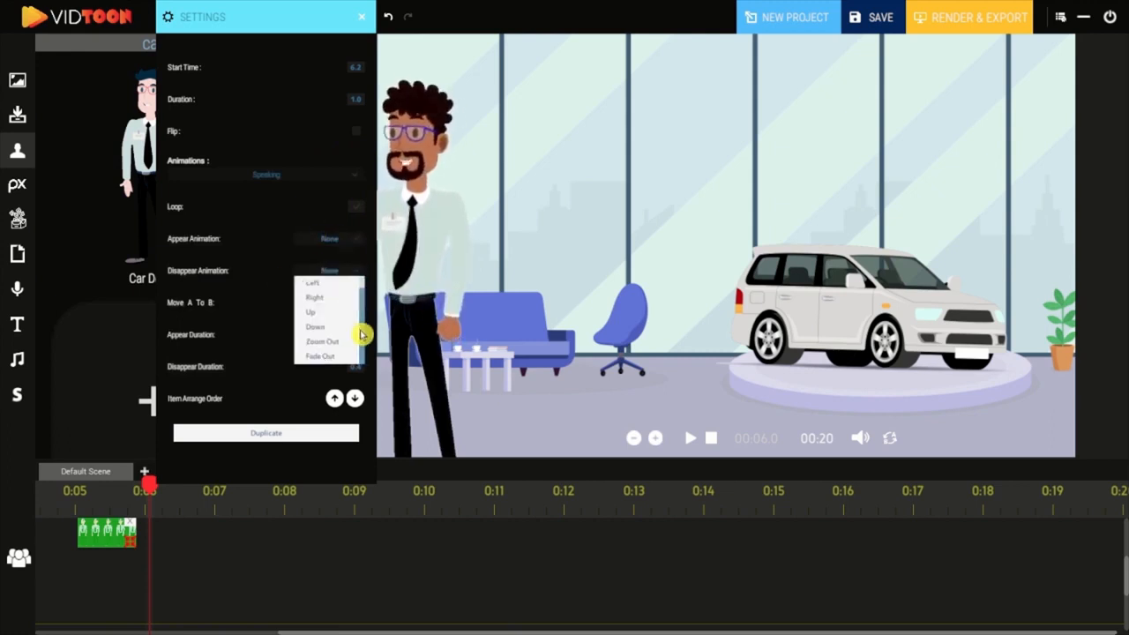
left_click(271, 257)
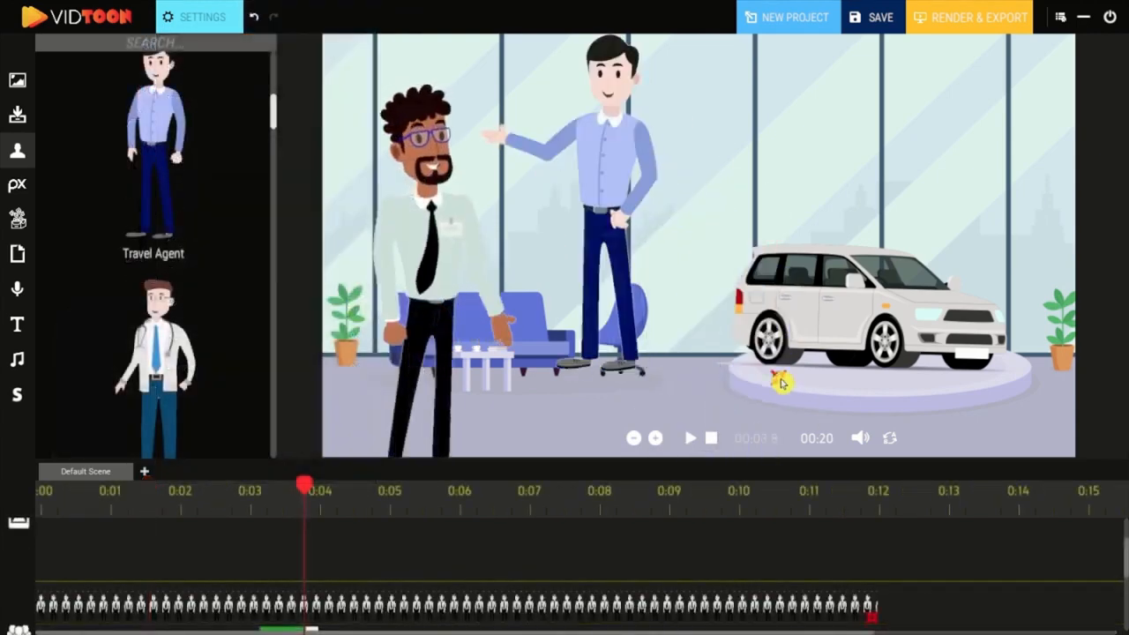
Enlarge the blue-shirted character, move him down to stand beside the Car Dealer and play the scene
left_click_drag(781, 383, 854, 481)
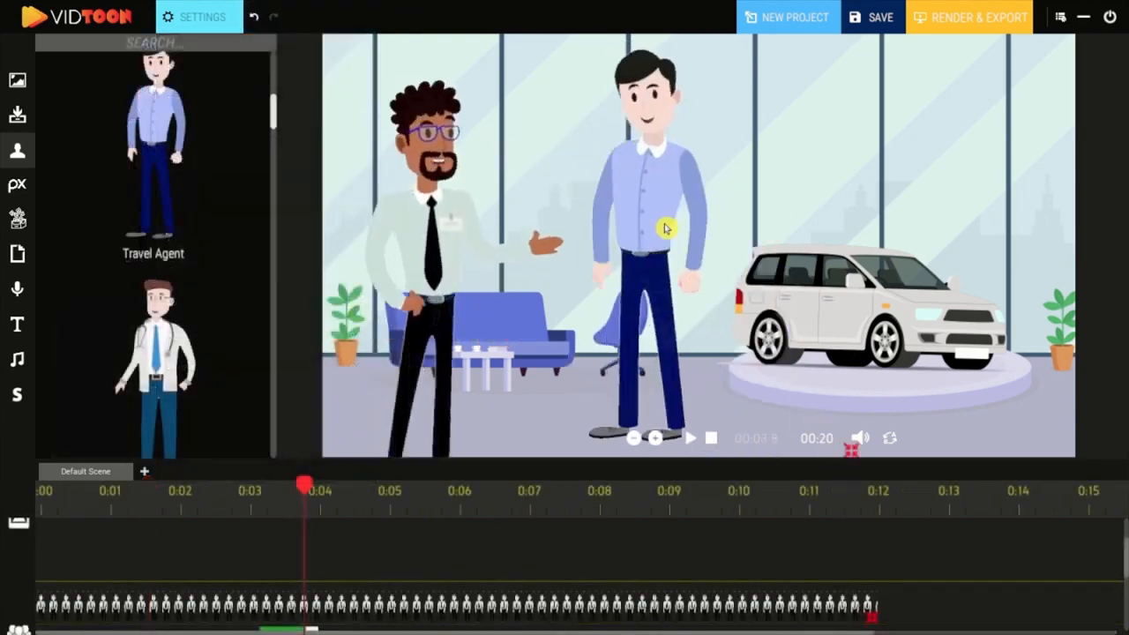
left_click_drag(665, 228, 665, 276)
left_click(689, 439)
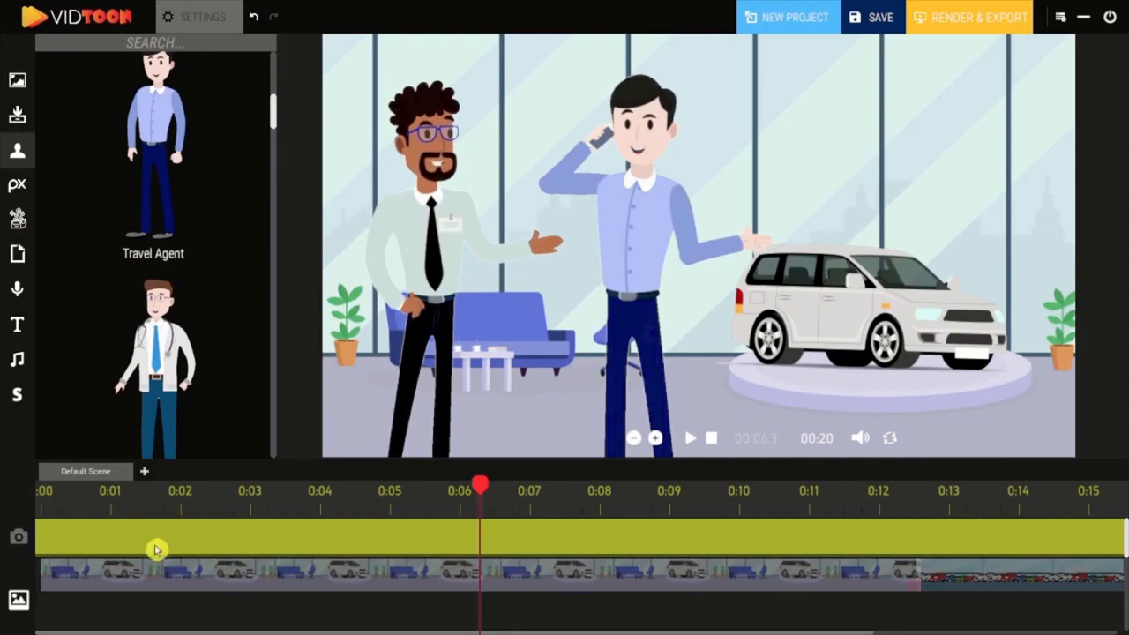
Add a camera to the camera track at 0:02 and extend its clip to 0:04
left_click(156, 550)
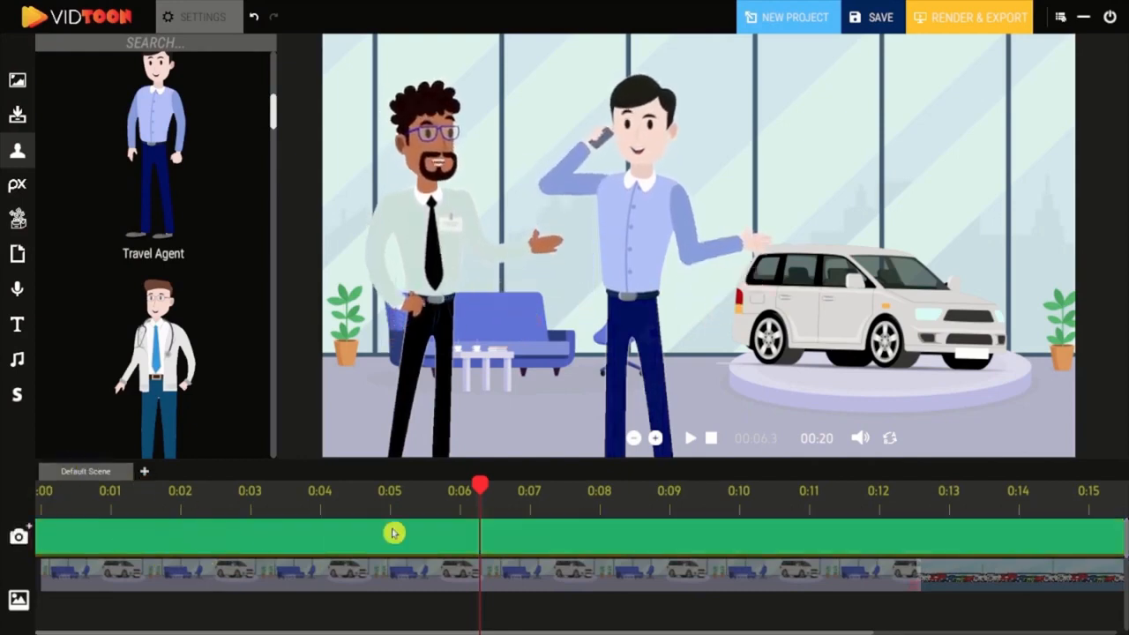
left_click_drag(476, 491, 180, 503)
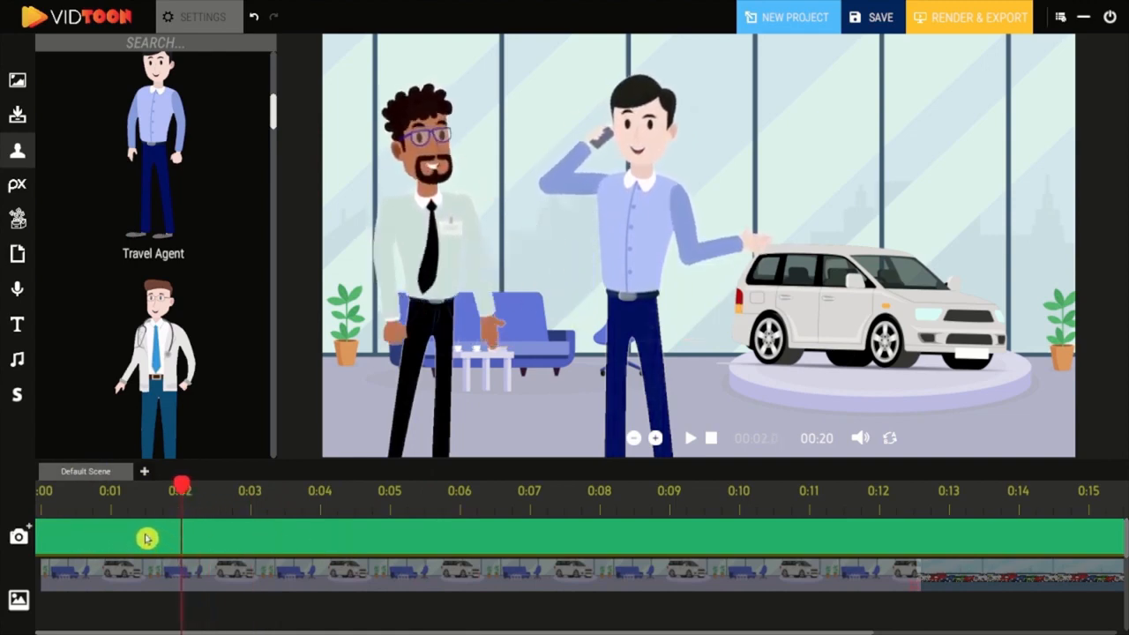
left_click(31, 530)
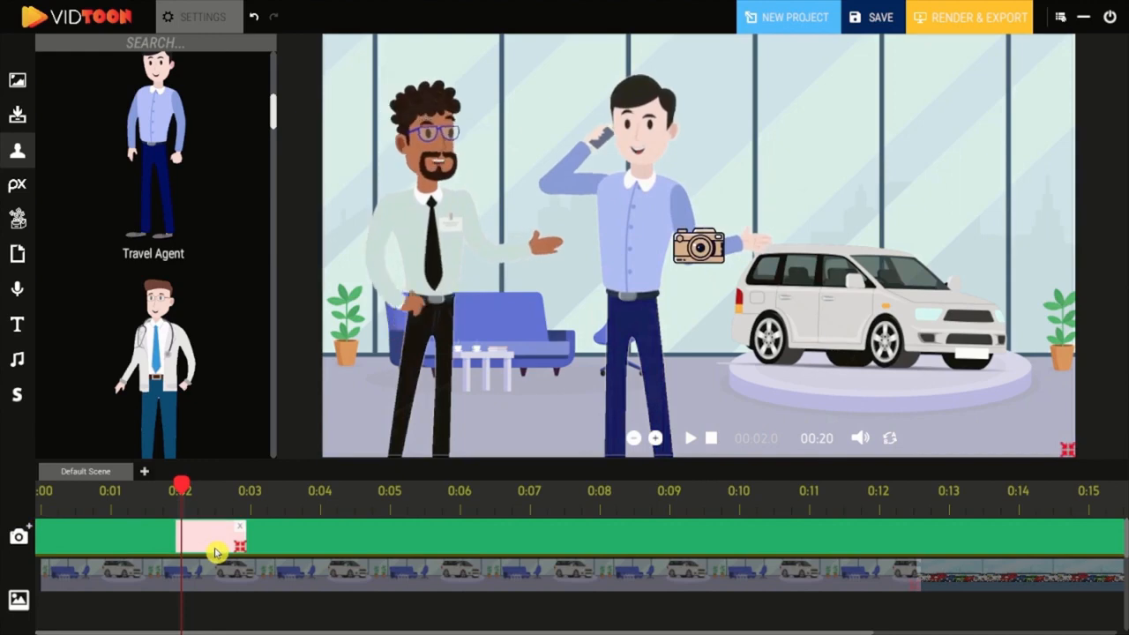
left_click_drag(233, 552, 319, 547)
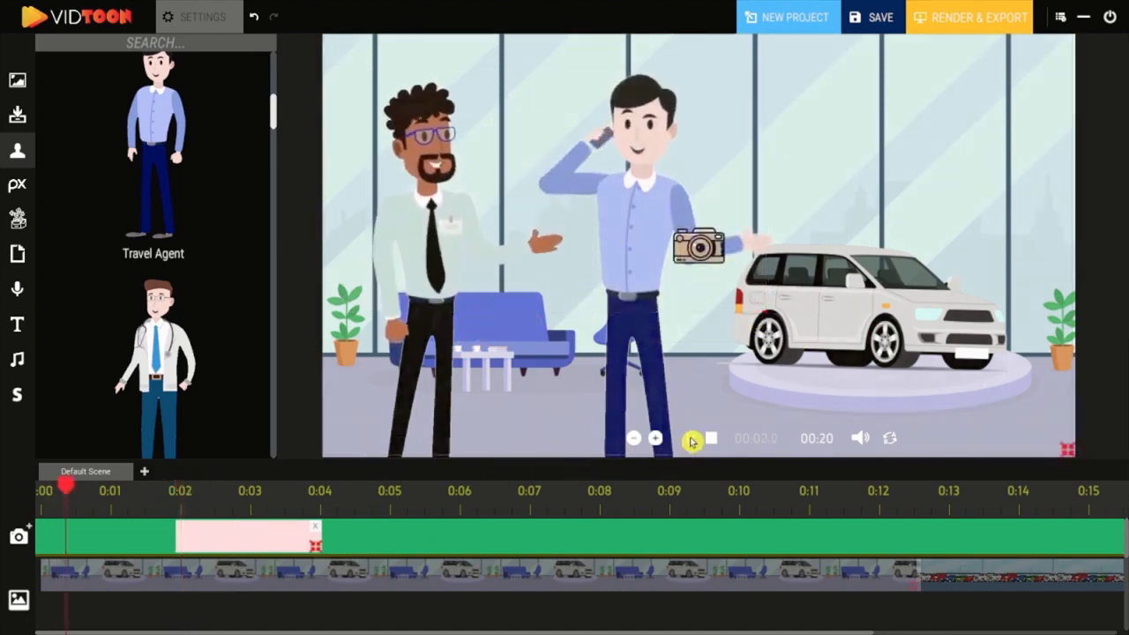
Preview the camera movement and add a second camera to the camera track at 0:04
left_click(693, 439)
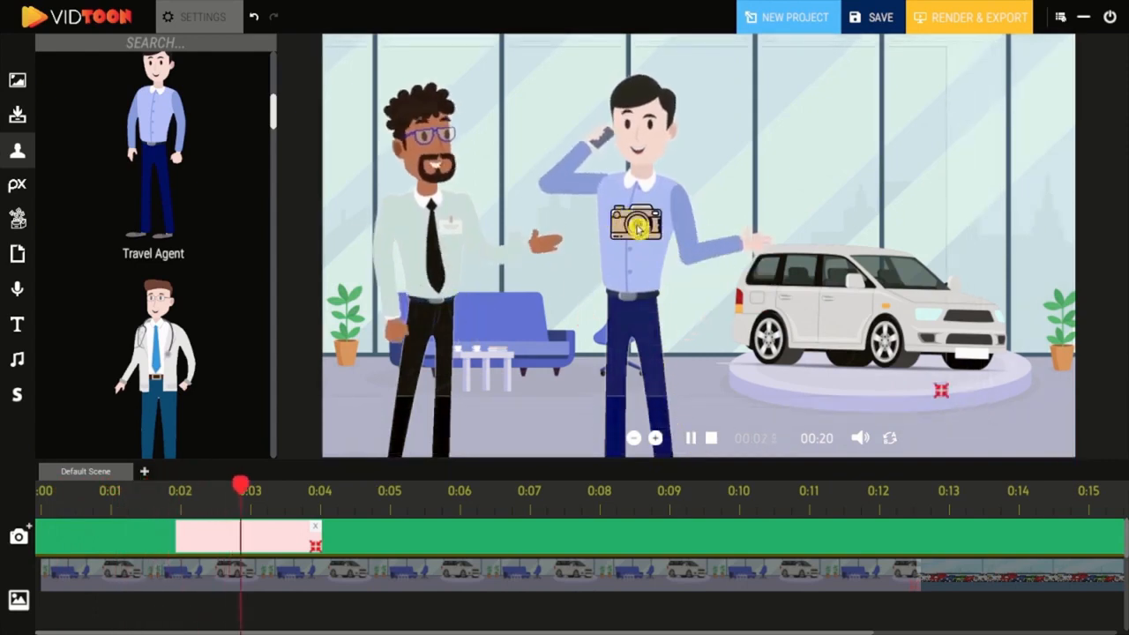
left_click(693, 439)
left_click_drag(395, 488, 321, 499)
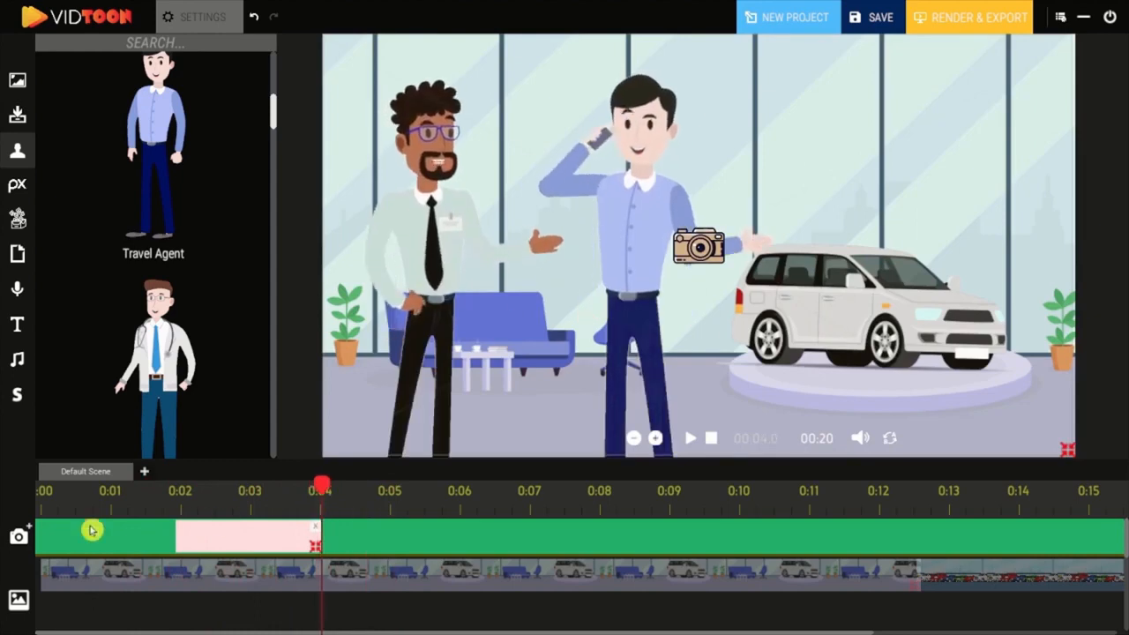
left_click(29, 532)
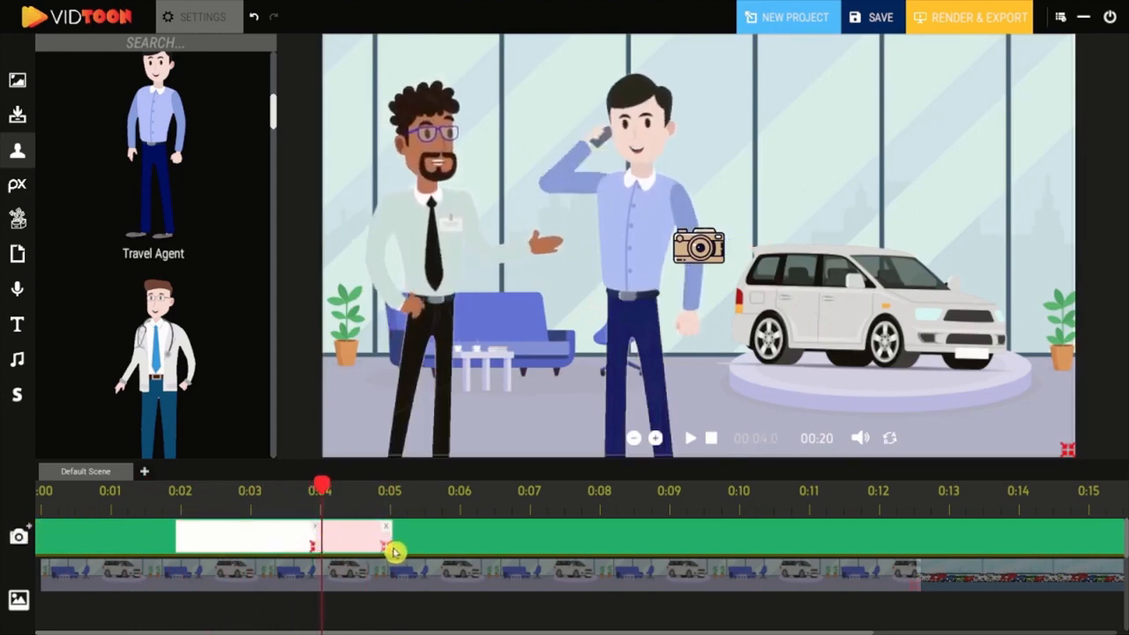
Extend the second camera's clip to 0:06 and play the scene to preview the camera movement
left_click_drag(394, 552, 461, 548)
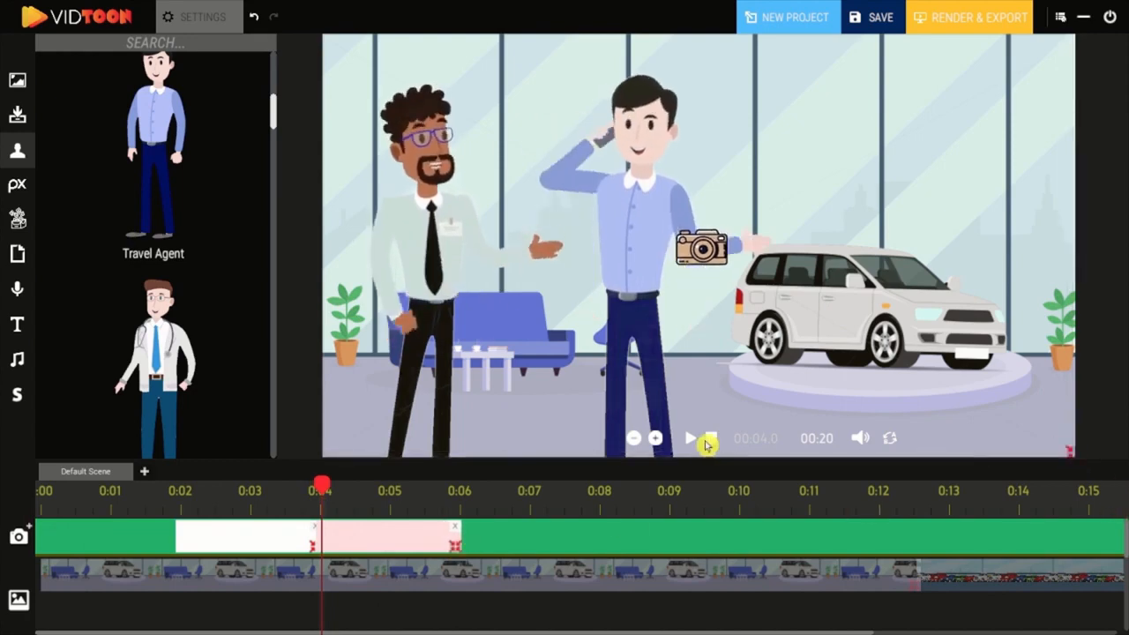
left_click(691, 440)
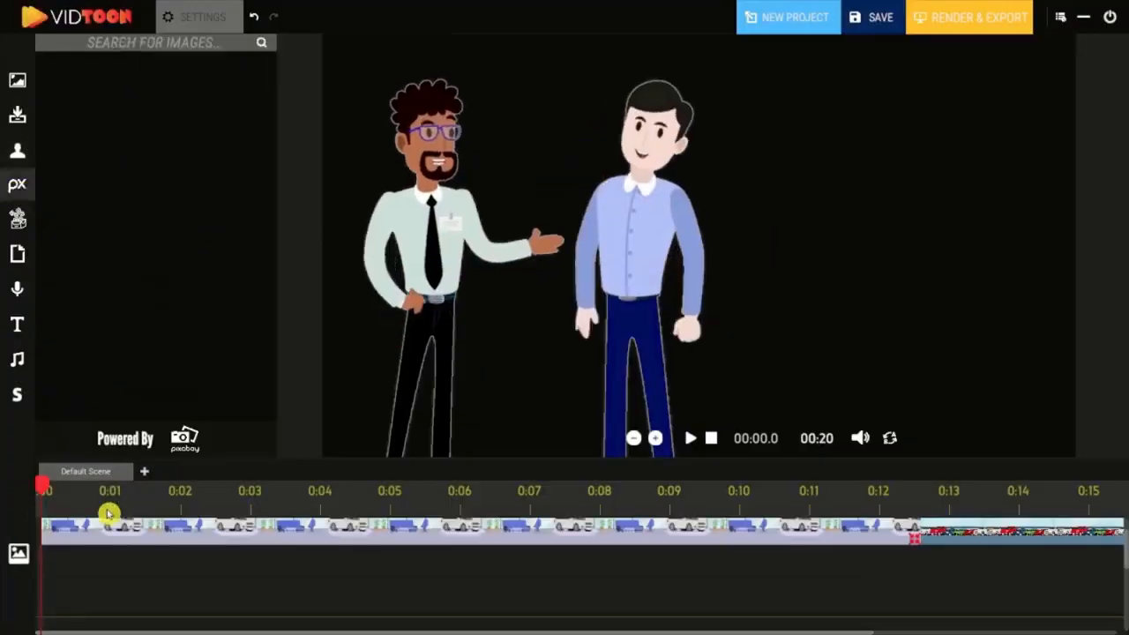
Search the Pixabay images for "question" and download the picture of red triangular question-mark signs
left_click(123, 497)
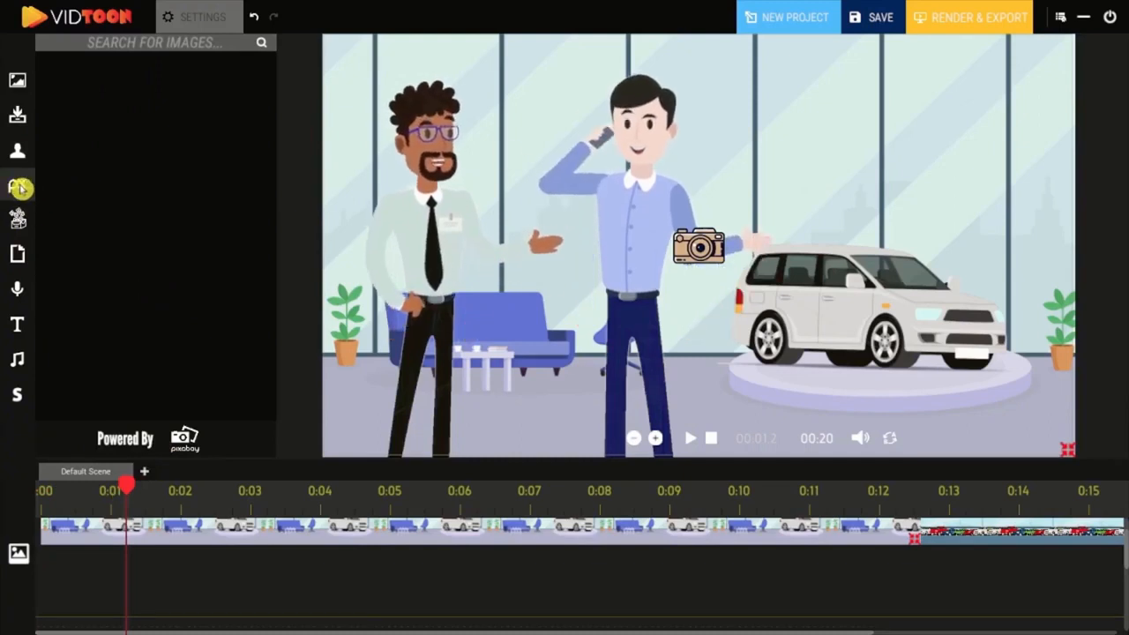
left_click(129, 51)
type("g")
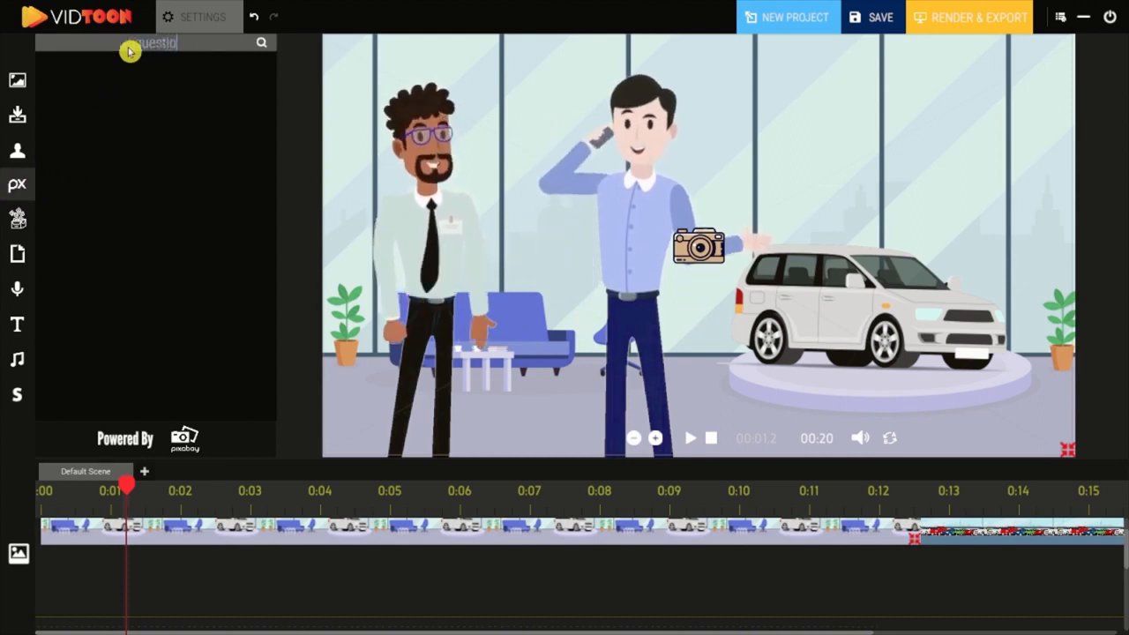
left_click(264, 43)
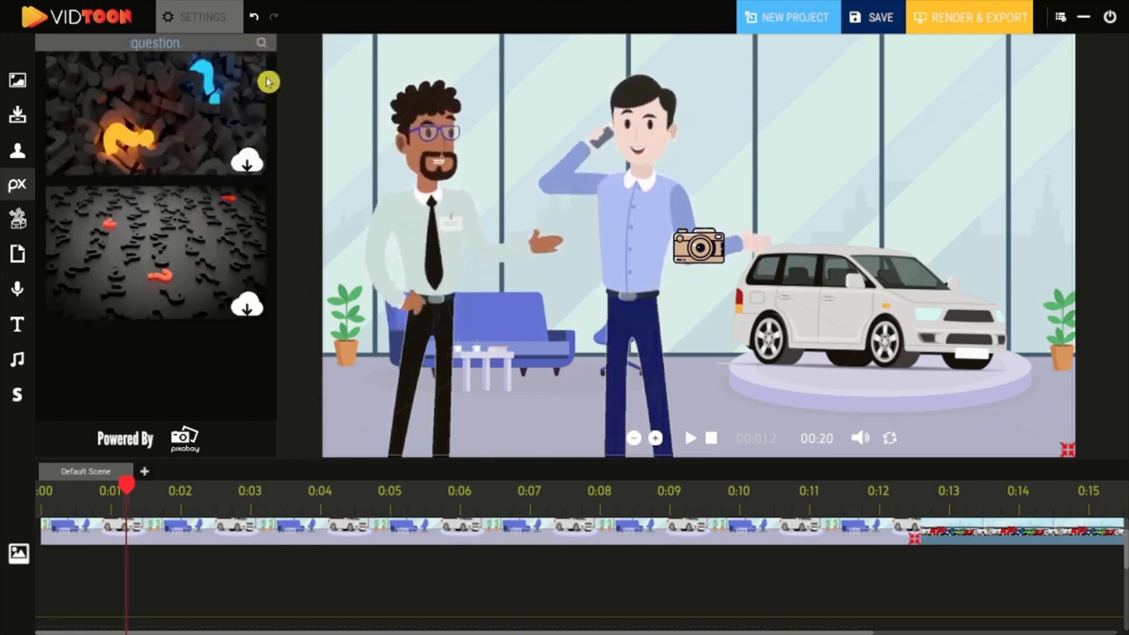
left_click_drag(277, 121, 274, 366)
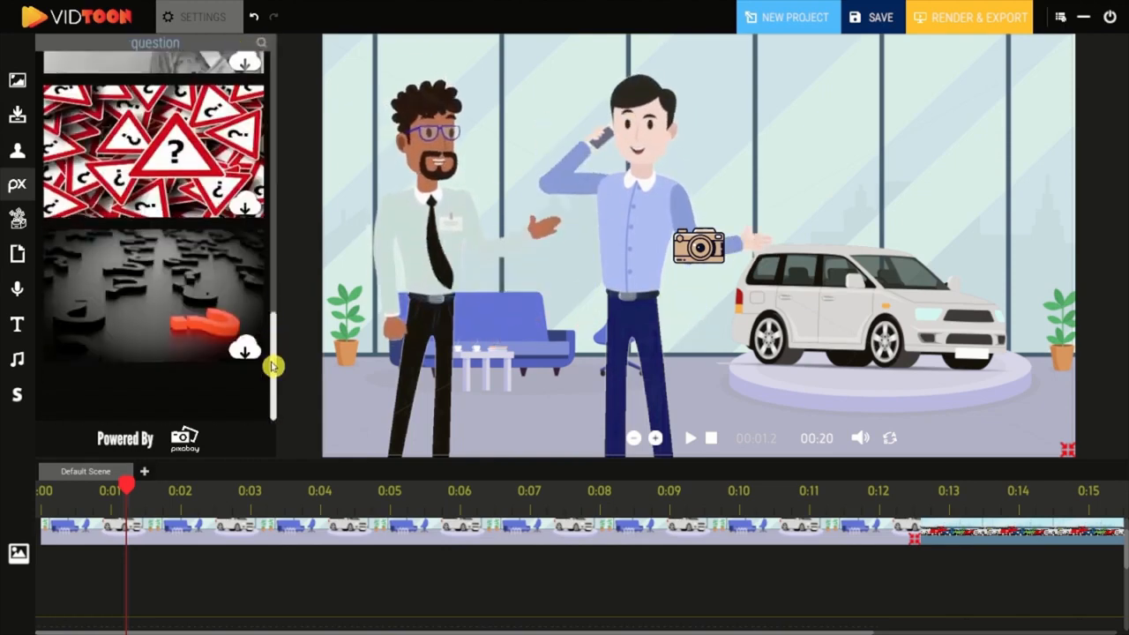
left_click(246, 205)
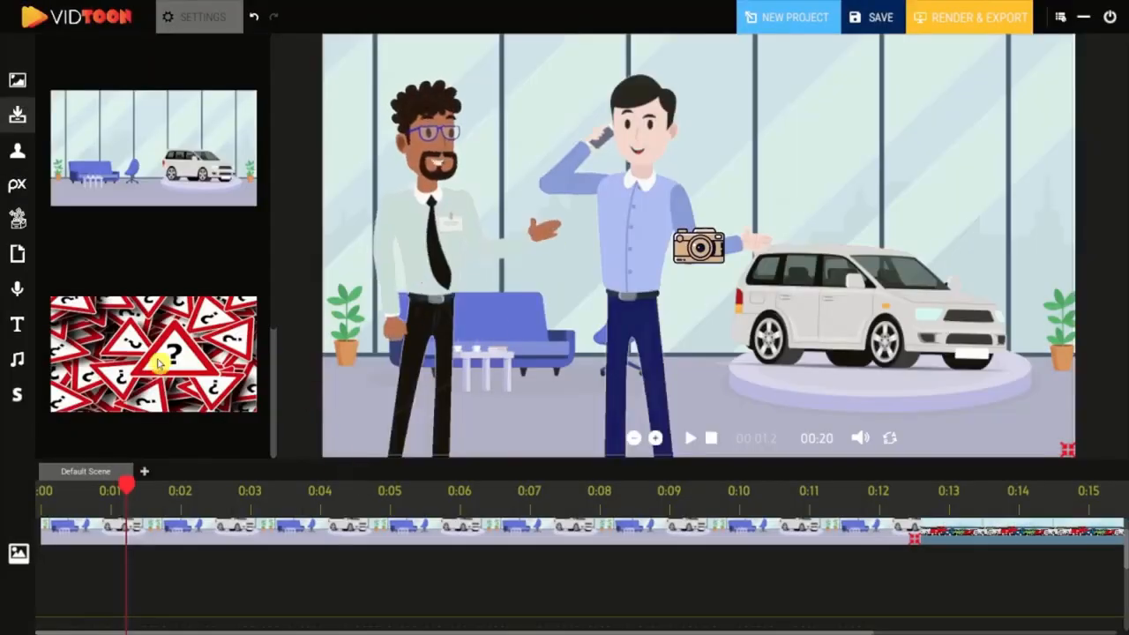
Try placing the question-mark sign image in the scene at 1.3 s and duplicating its clip, and delete both copies
left_click(159, 358)
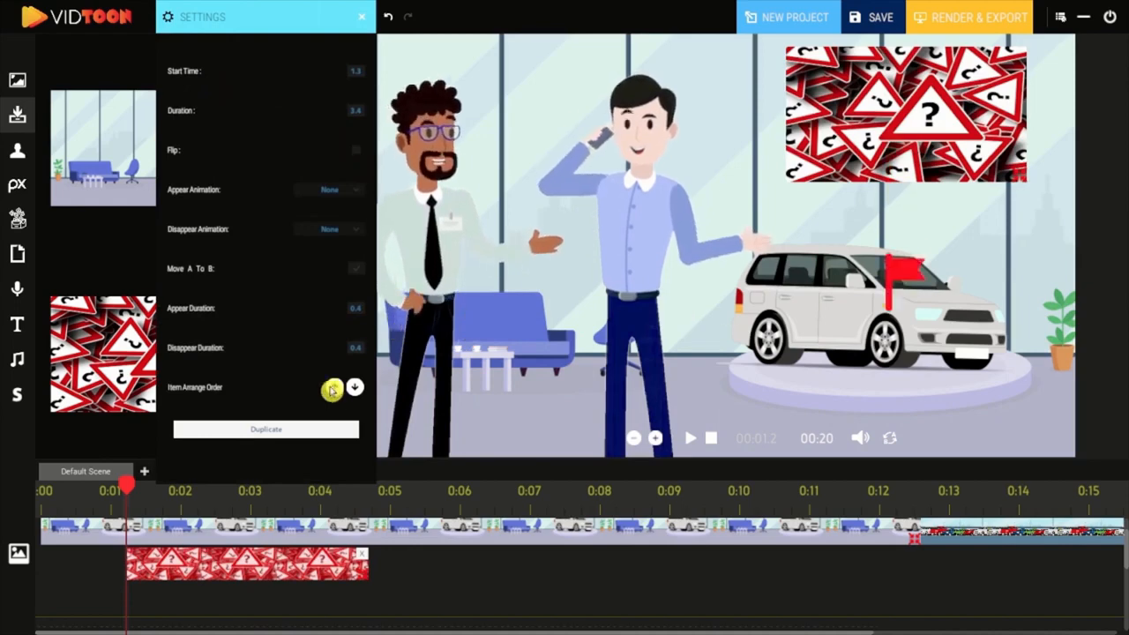
left_click(283, 430)
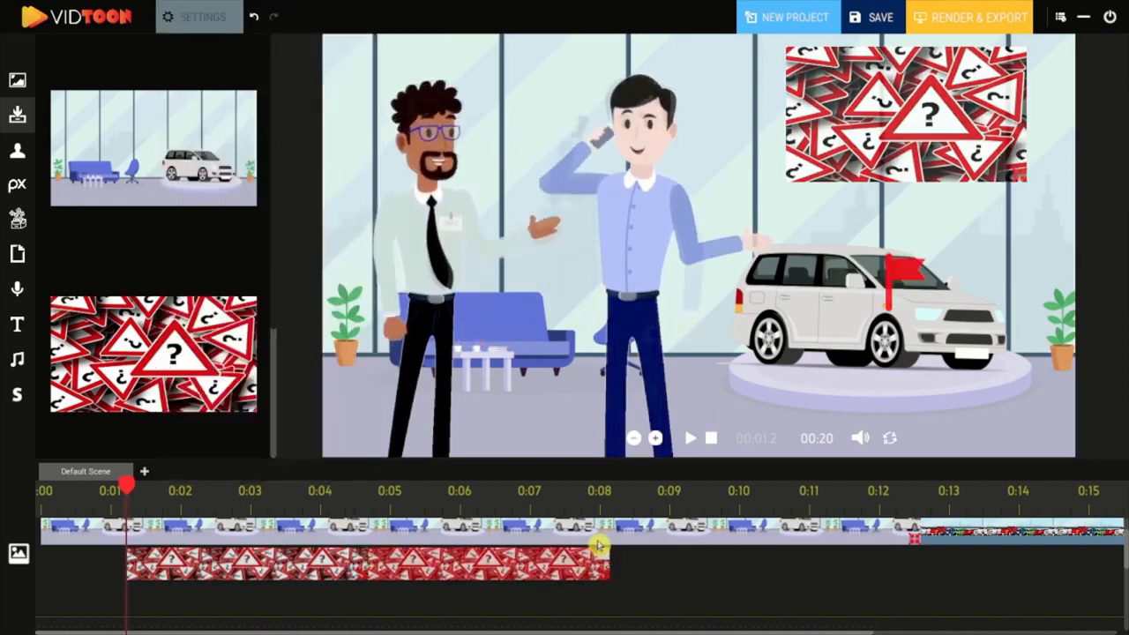
key("Delete")
Download the banknote-and-coins icon from a "Money" icon search, place it at about 0:01 and extend its clip to about 0:08
left_click(17, 219)
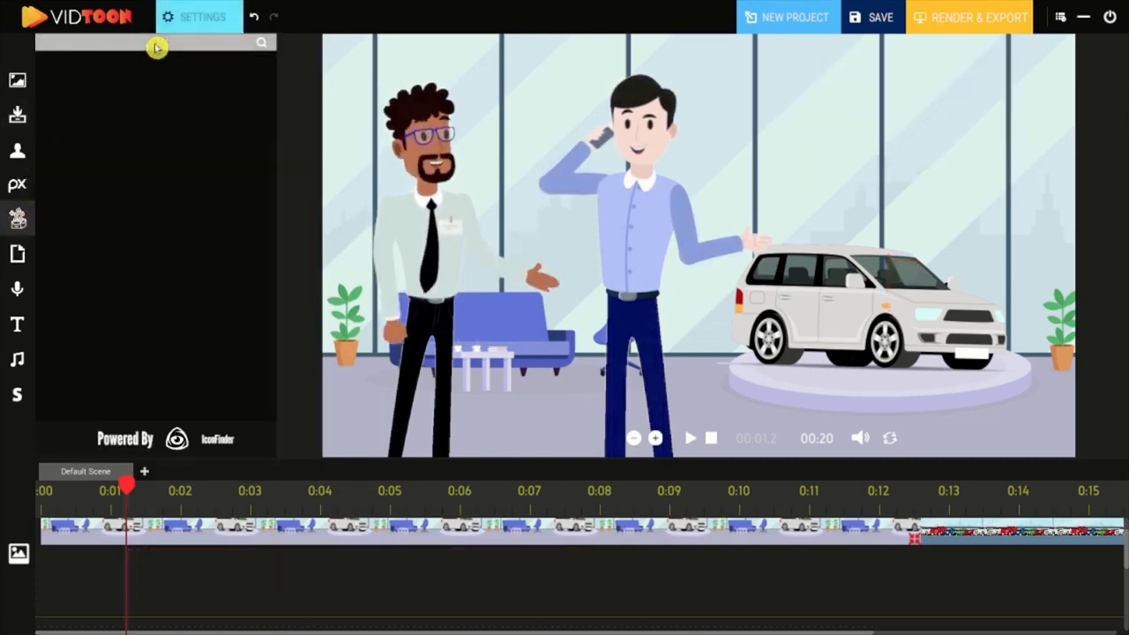
left_click(156, 46)
type("Money")
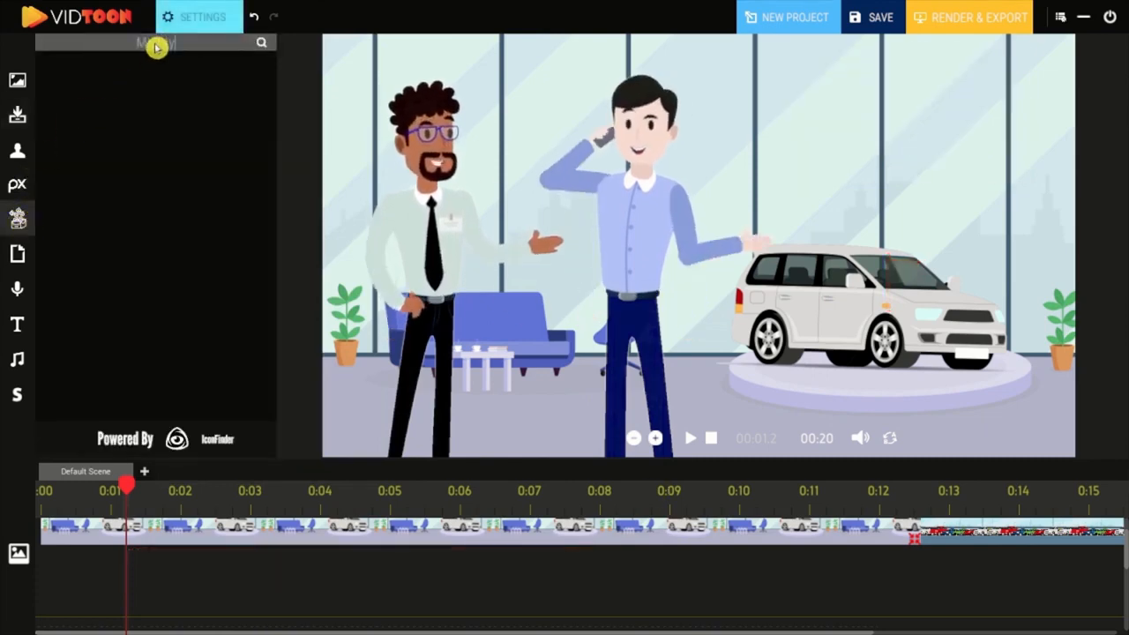
key("Return")
mouse_move(274, 79)
left_mouse_down()
mouse_move(277, 184)
mouse_move(282, 83)
left_mouse_up()
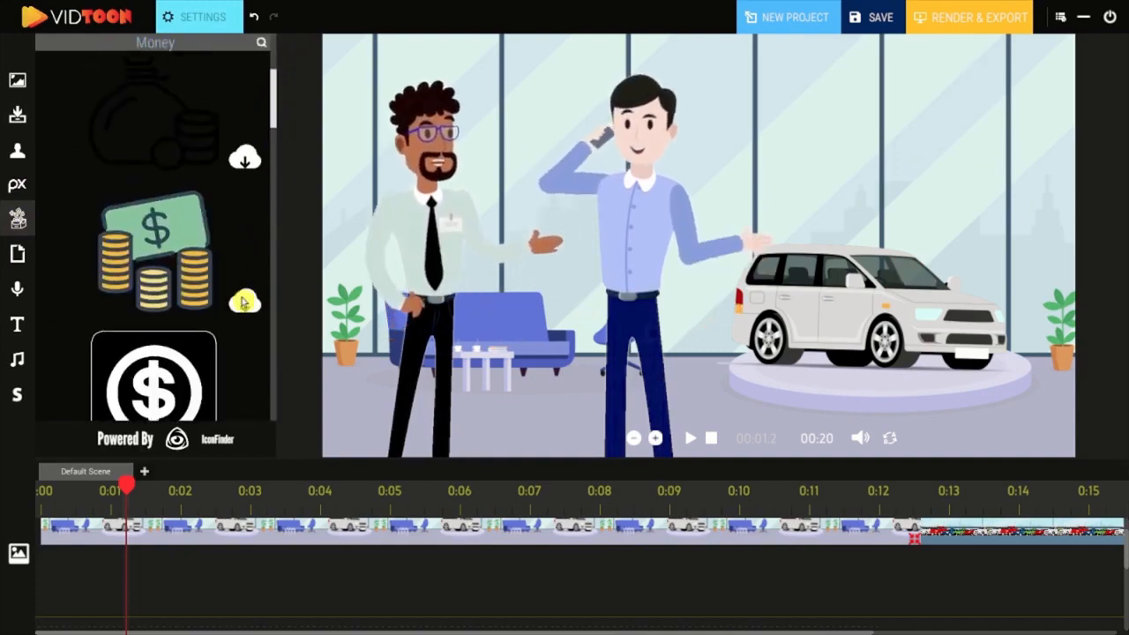
left_click(245, 299)
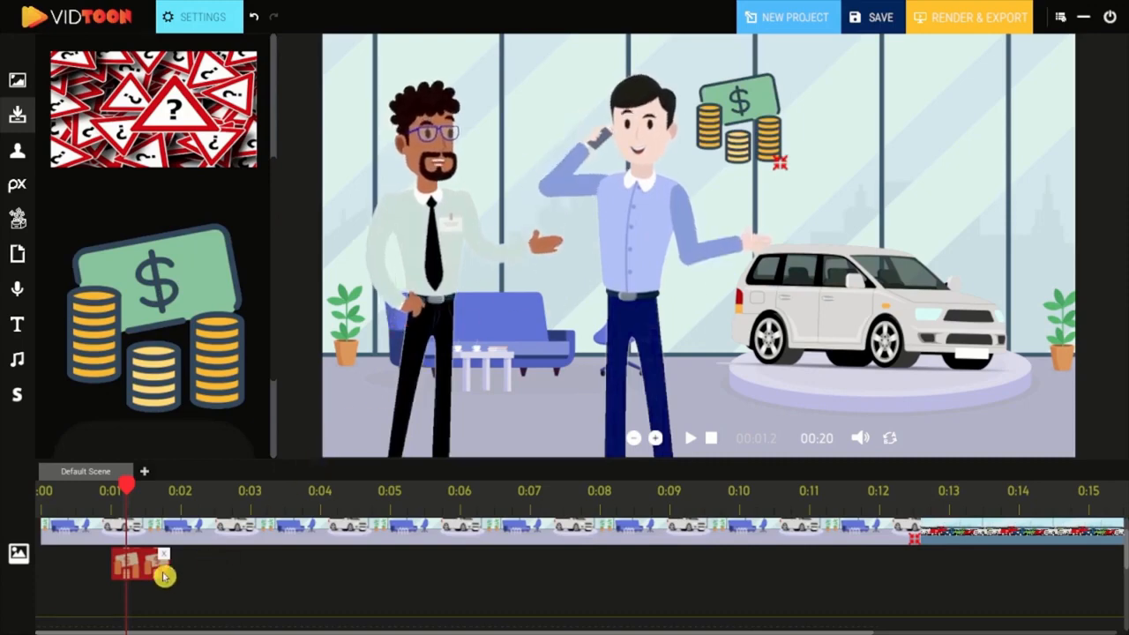
left_click_drag(164, 574, 605, 564)
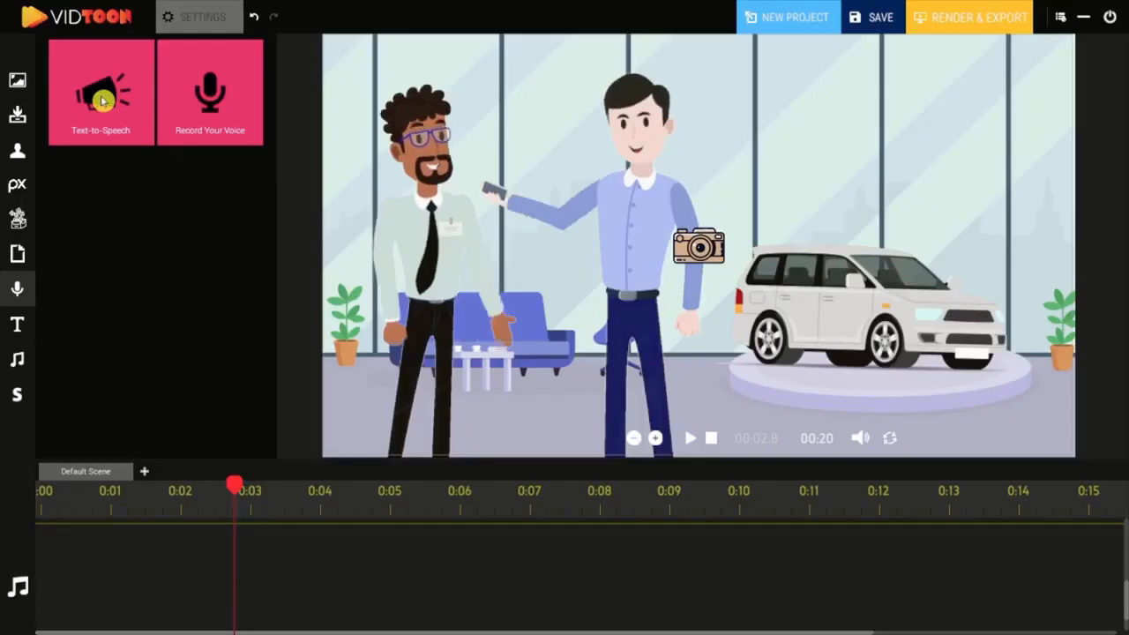
Add a text-to-speech clip to the audio track from 0:02 to 0:08 and open its settings
left_click_drag(101, 86, 583, 546)
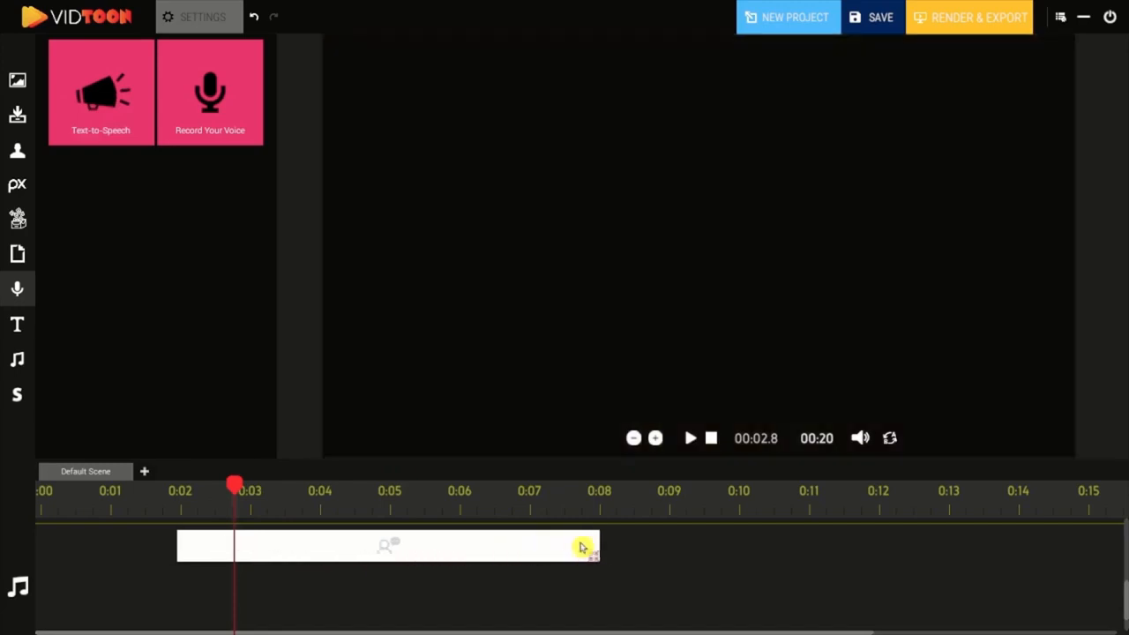
left_click(575, 547)
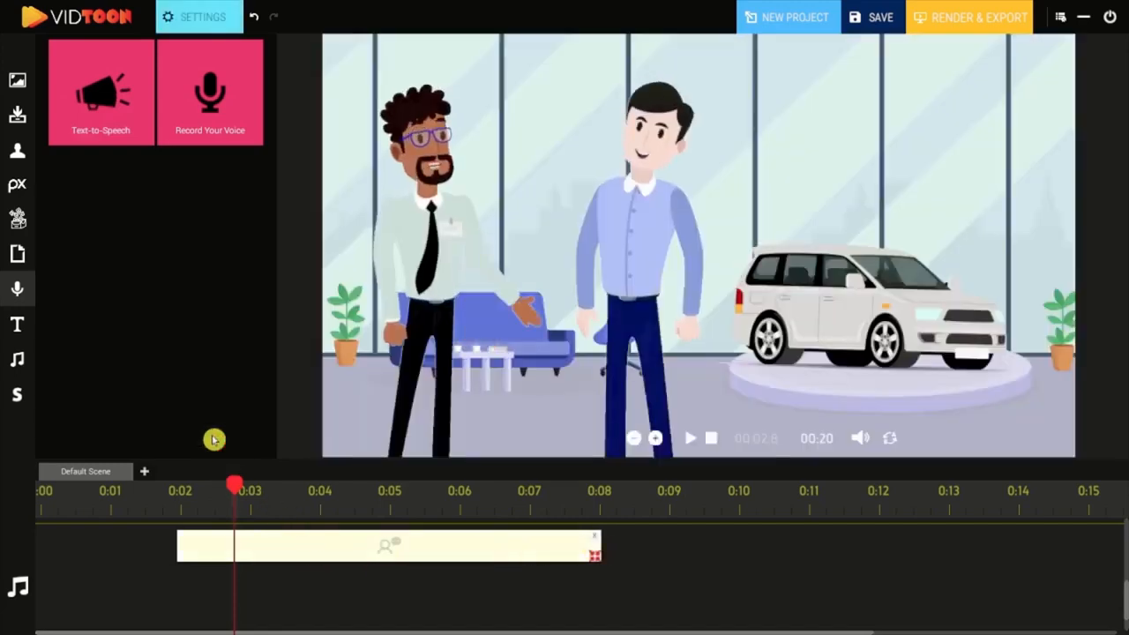
left_click(187, 25)
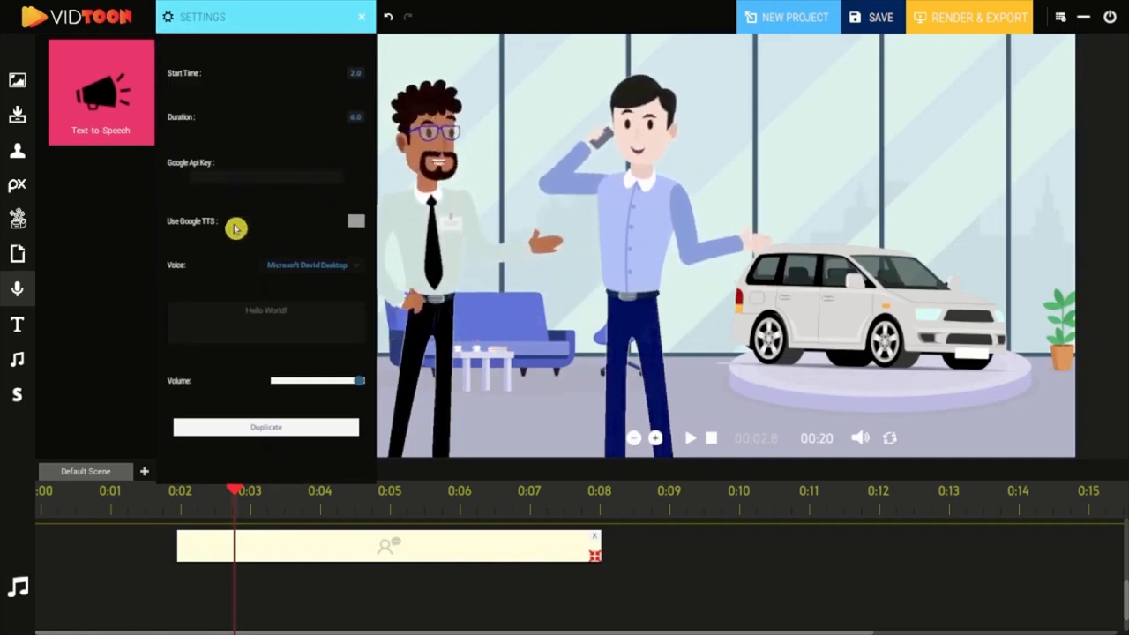
Try the Microsoft Zira Desktop voice for the speech clip and switch back to Microsoft David Desktop
left_click(331, 272)
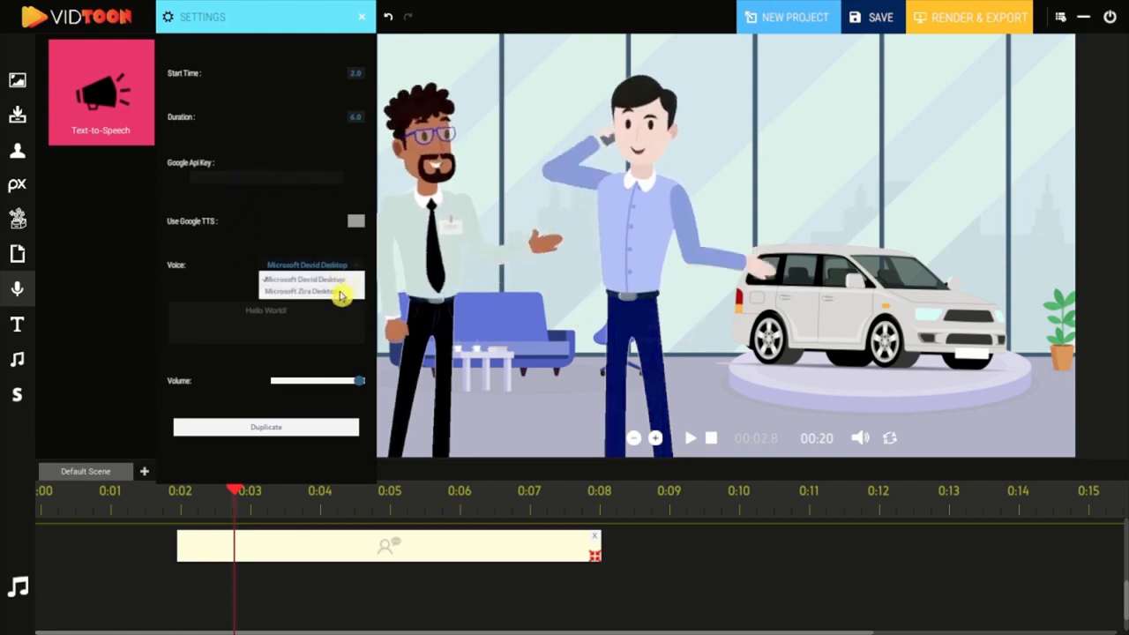
left_click(341, 292)
left_click(345, 271)
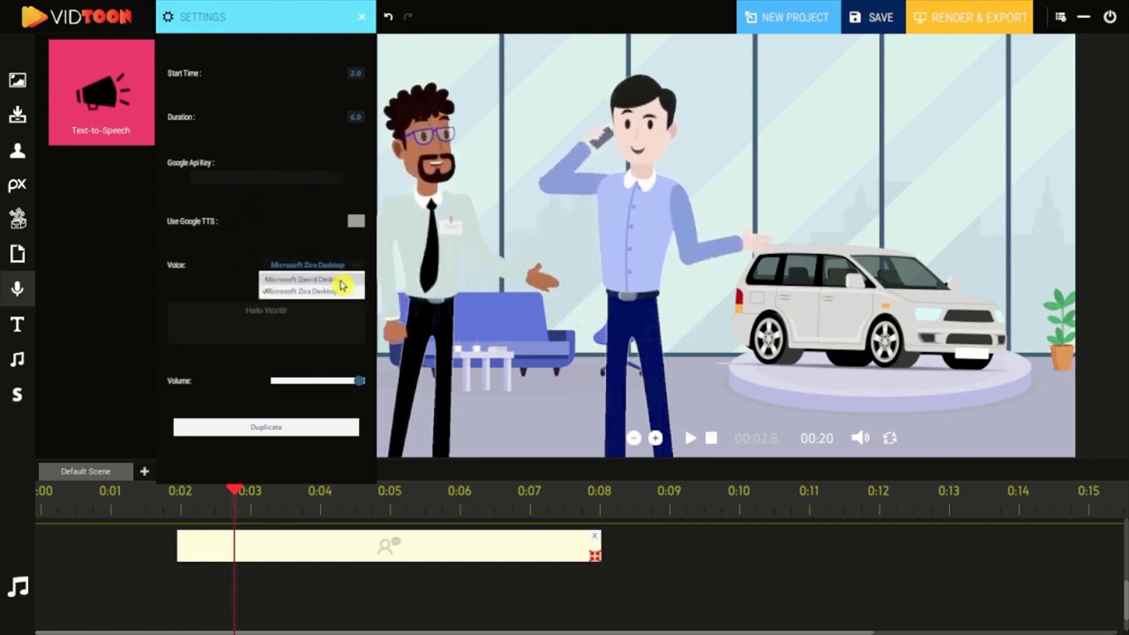
left_click(343, 282)
Replace the speech clip's sample text with "Are You looking for a great" and close the settings
left_click_drag(304, 309, 192, 314)
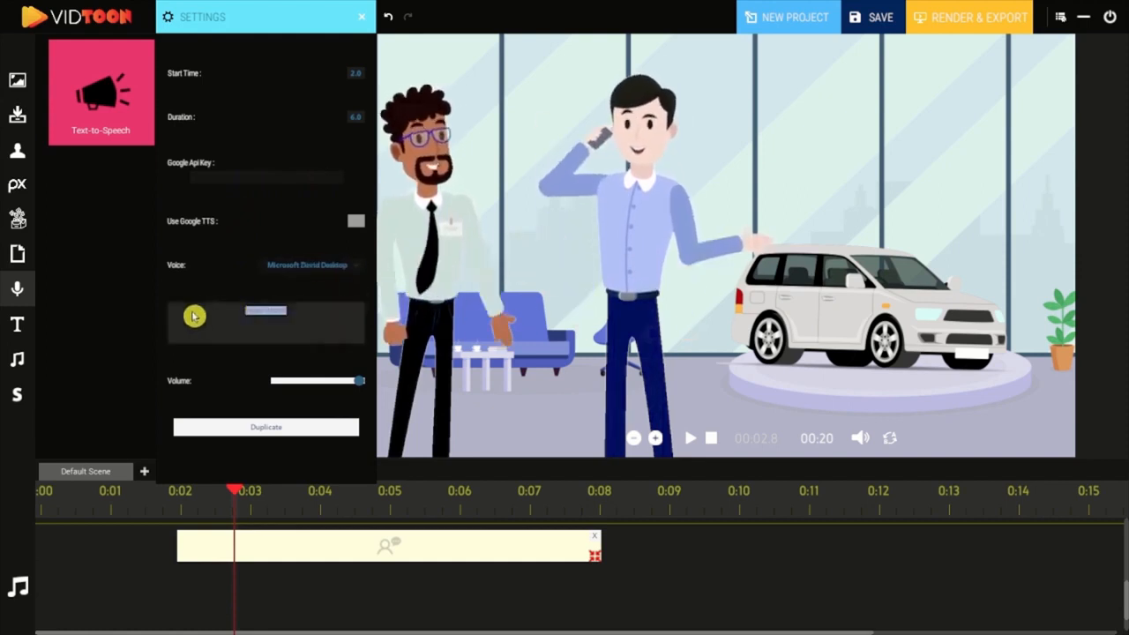
type("Are")
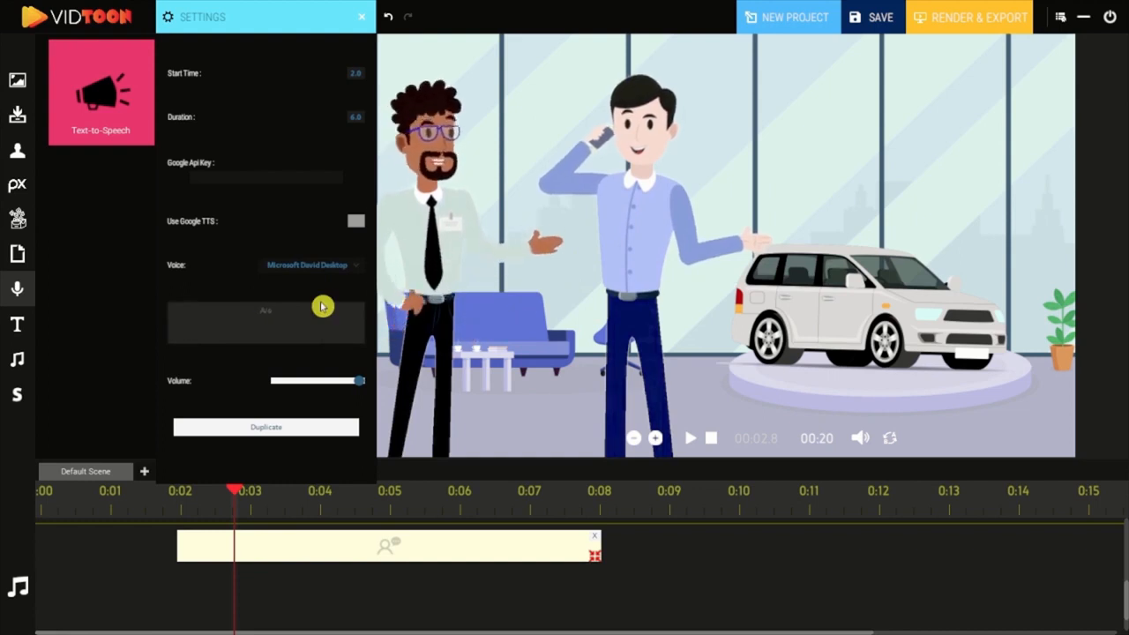
type(" You looking")
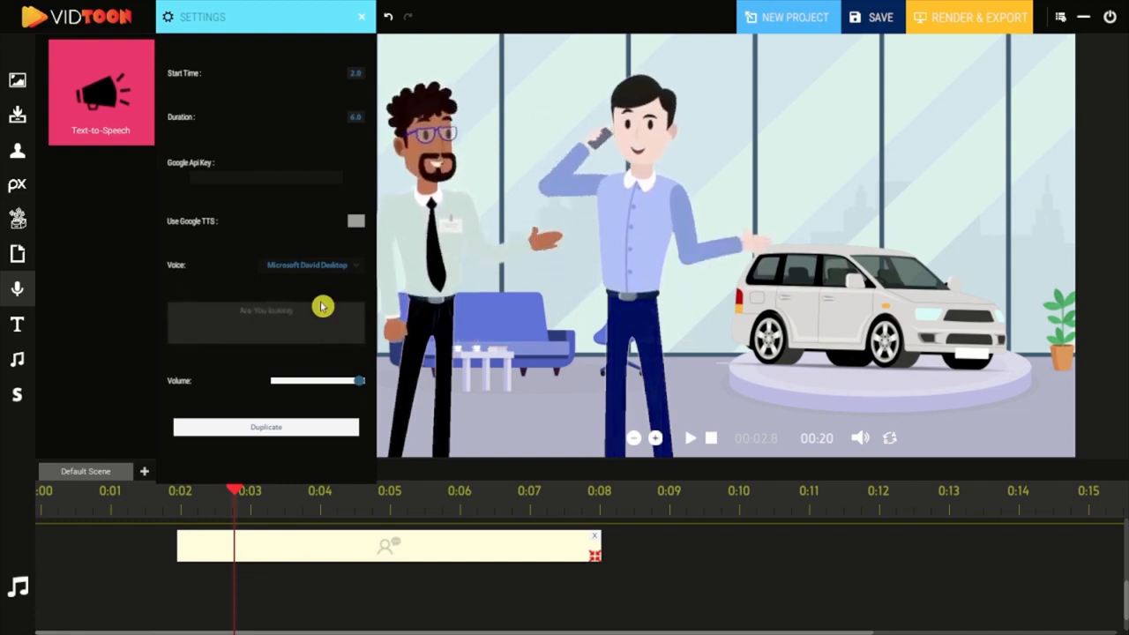
type(" for a great")
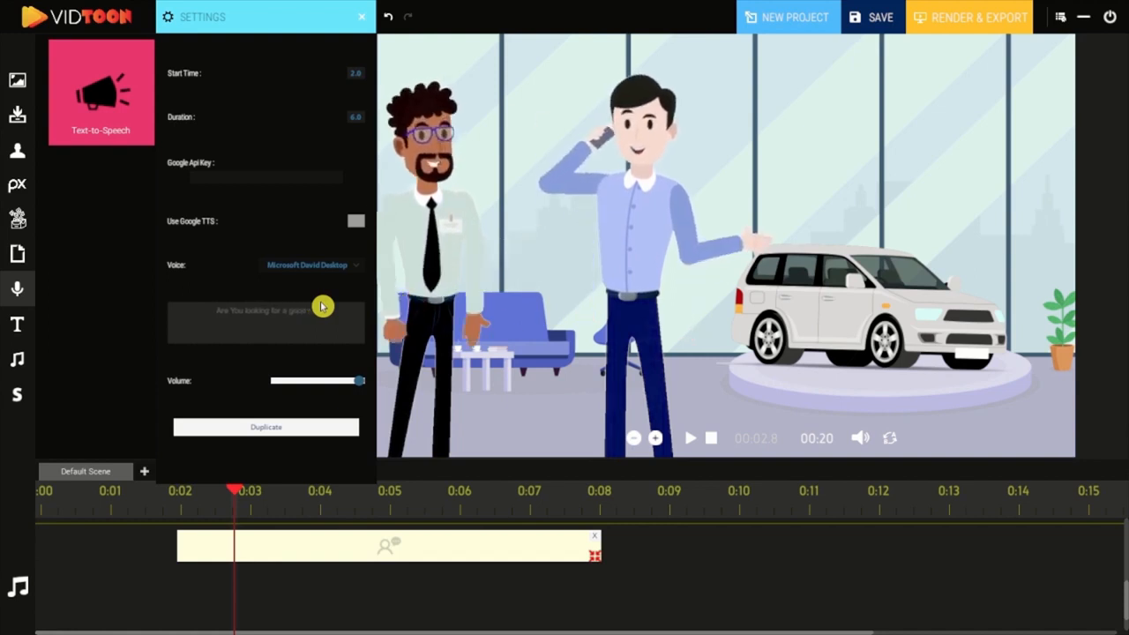
left_click(489, 327)
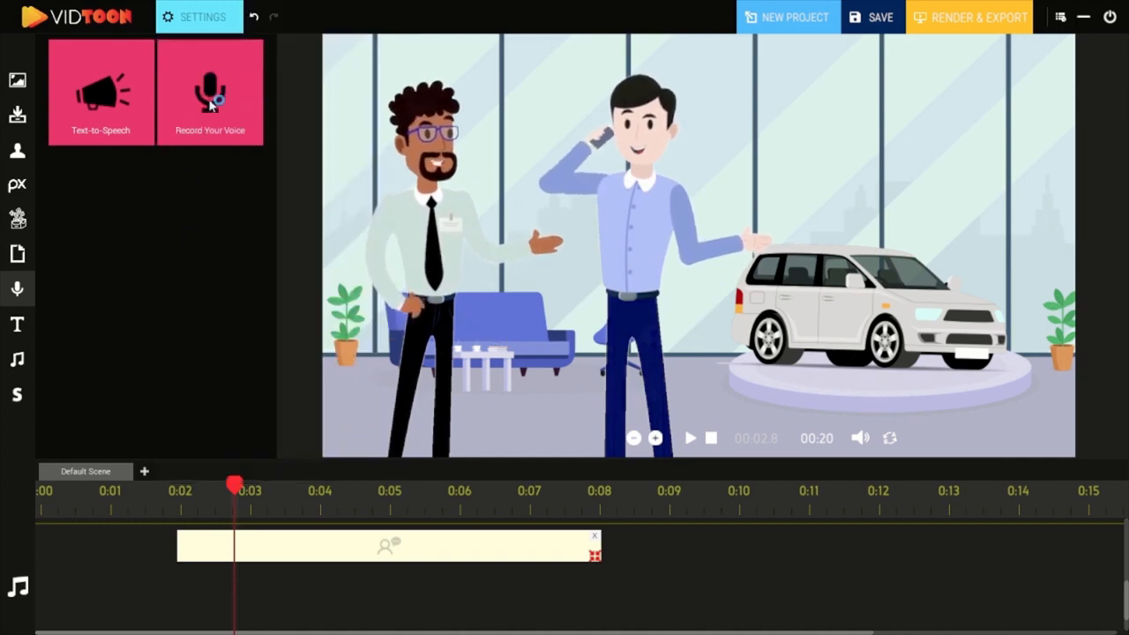
Add a voice recording clip at 2.3 s with a 7.5 s duration and review its recording settings
left_click_drag(210, 104, 369, 599)
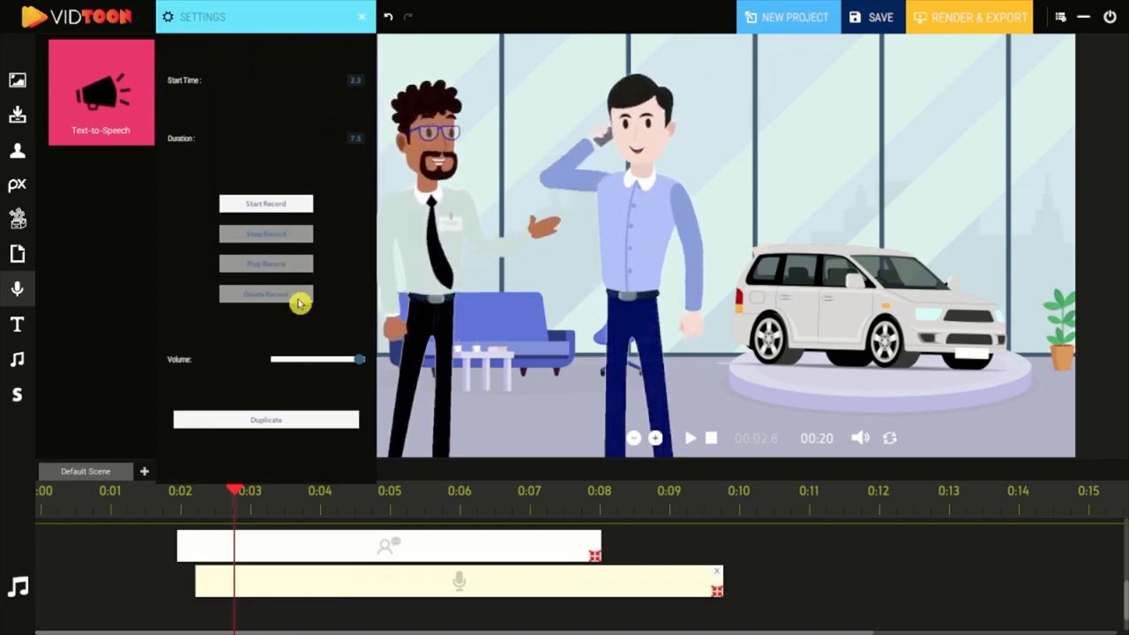
left_click(360, 19)
left_click(717, 589)
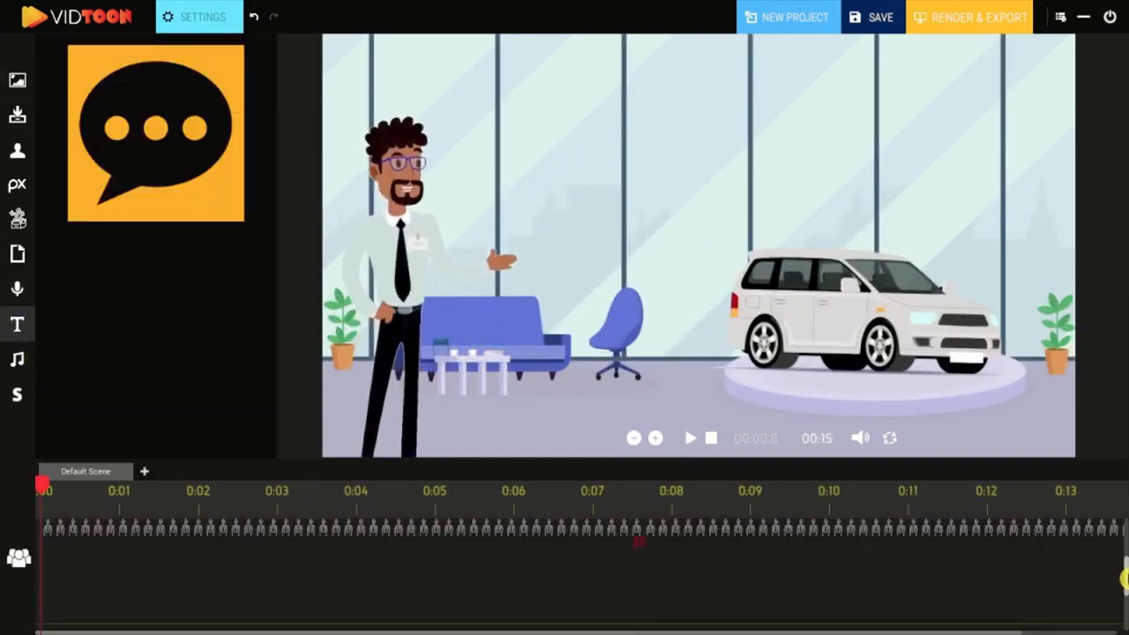
Add a text clip at 0:01 in Alegreya-Black on grey reading "Are you looking to buy or sell a vehicle any time soon?" and play it
left_click_drag(1124, 577, 1124, 593)
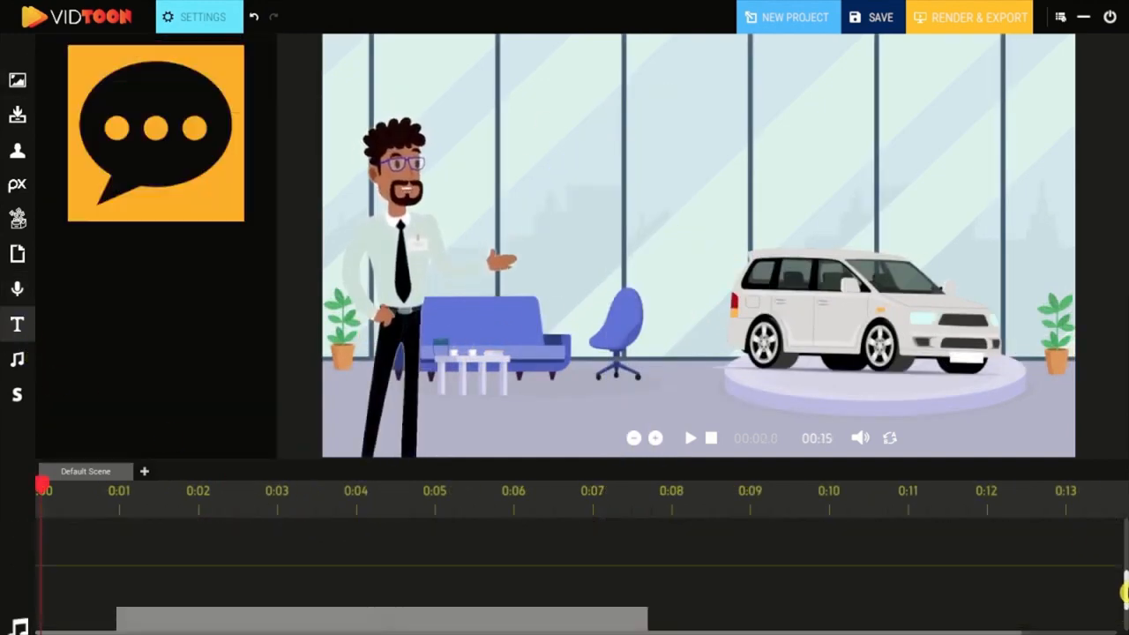
left_click_drag(121, 137, 181, 538)
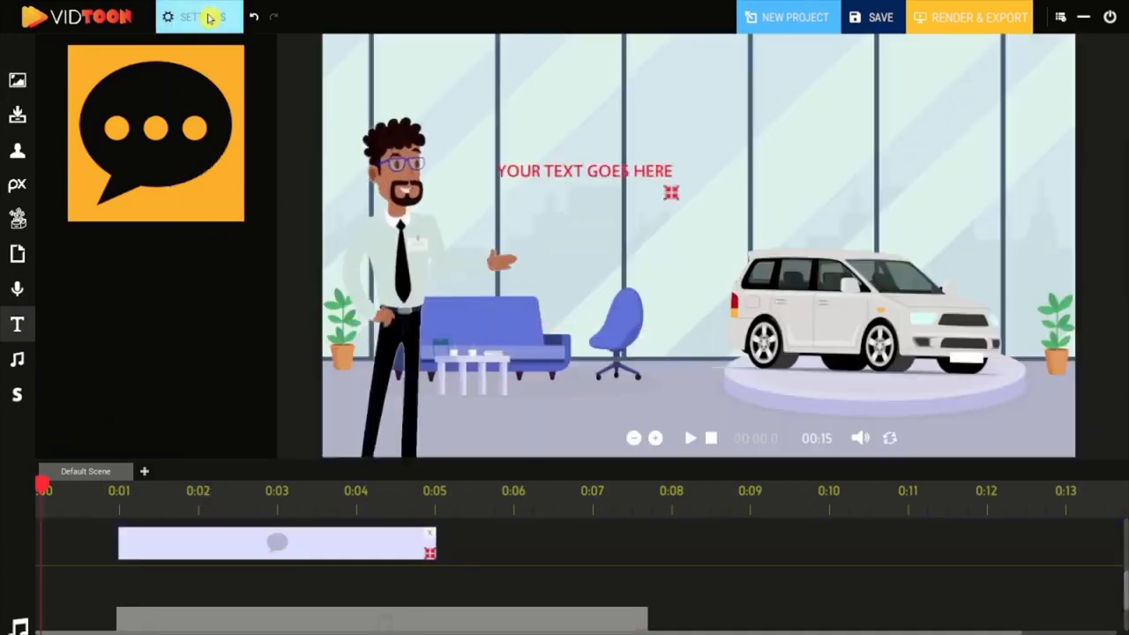
left_click(209, 18)
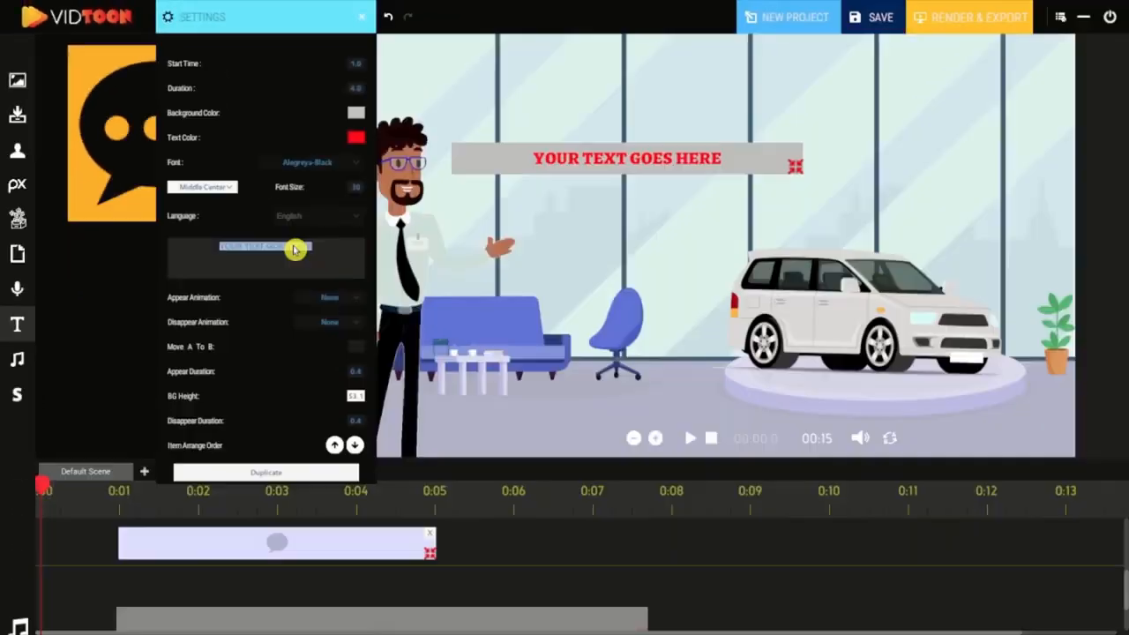
type("Are you looking")
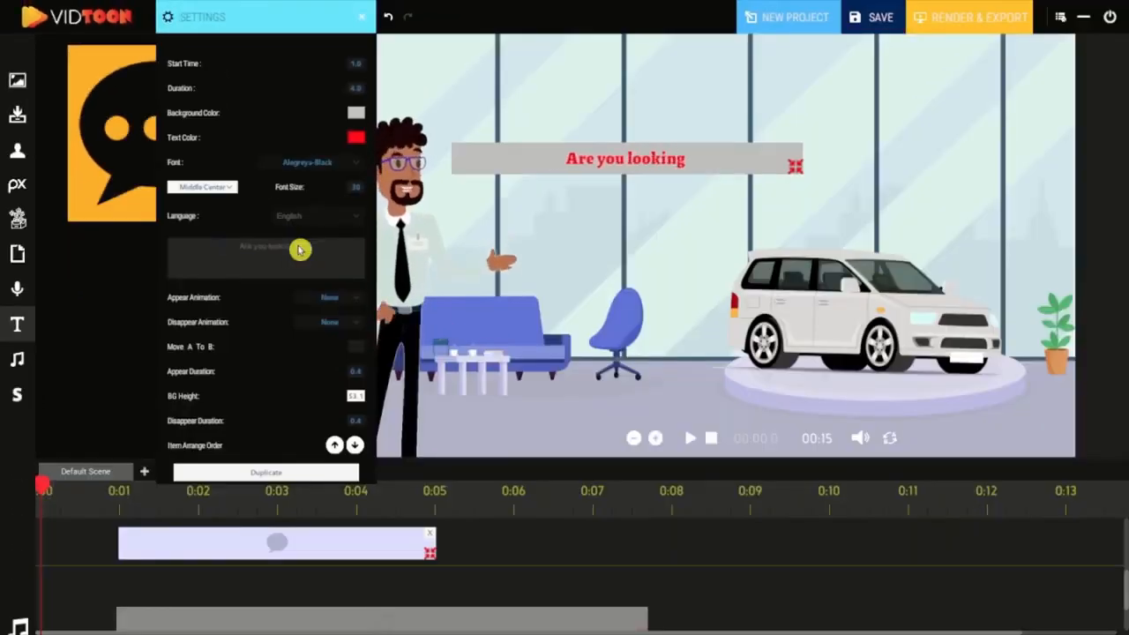
left_click(690, 438)
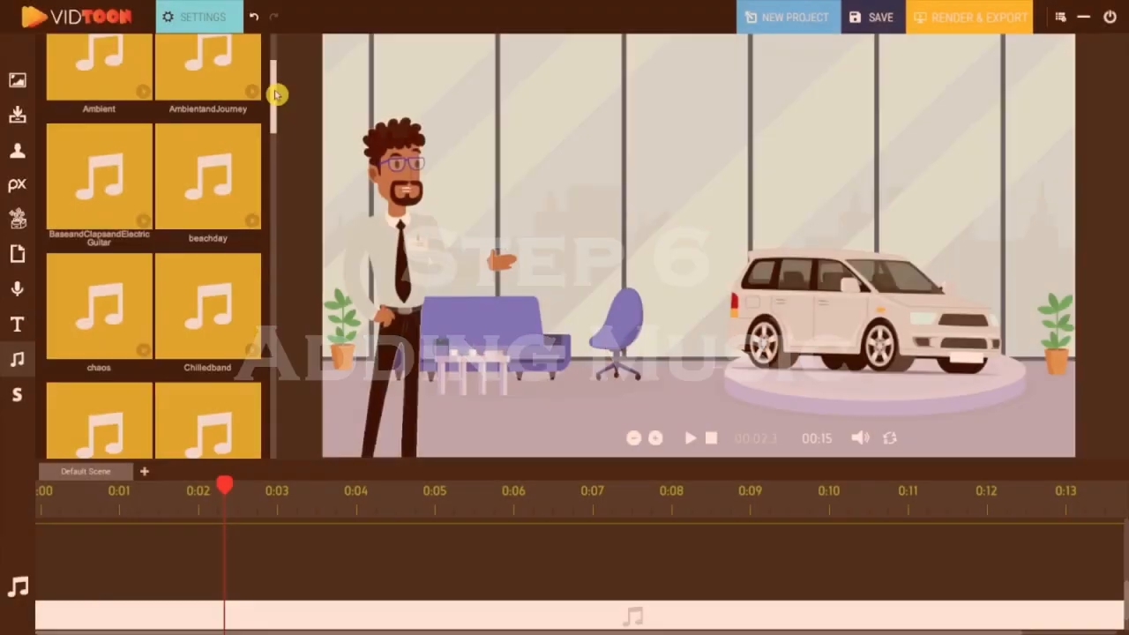
Add the Dancebattle music at 0:00, stretch it across the 15-second scene and open the import for custom audio
left_click_drag(273, 91, 273, 196)
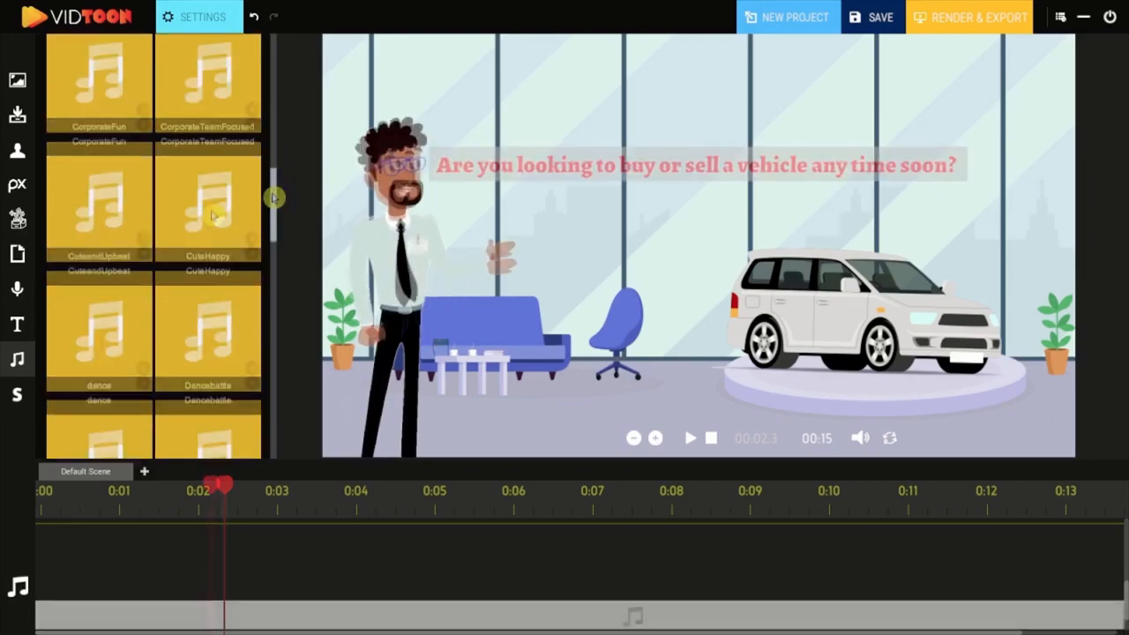
left_click_drag(209, 324, 43, 569)
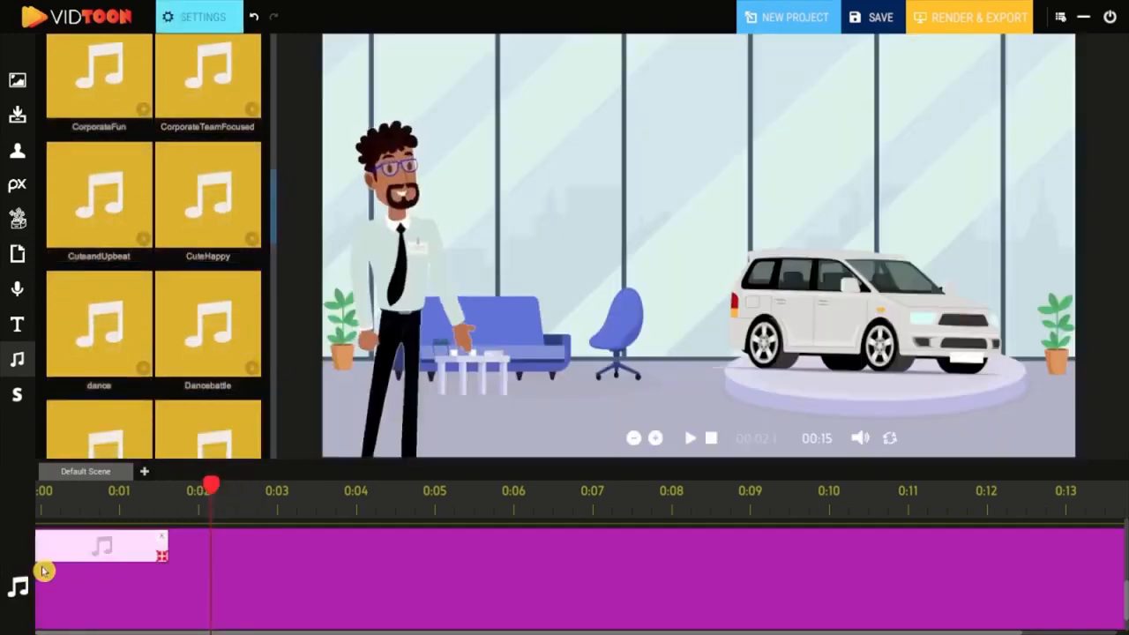
left_click_drag(267, 559, 1031, 559)
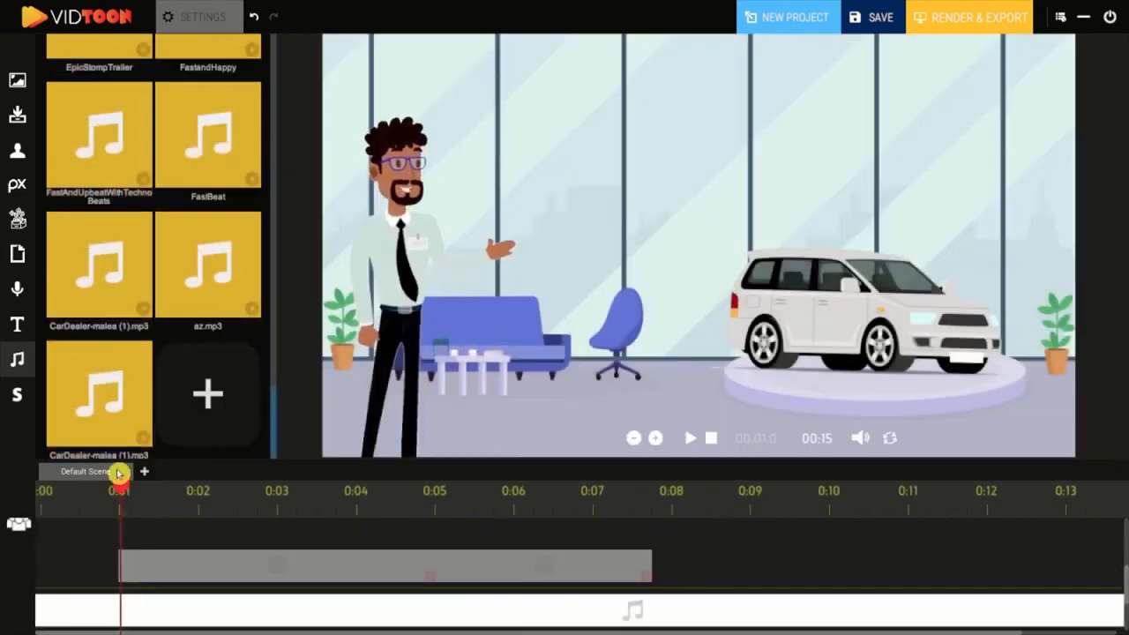
left_click(206, 402)
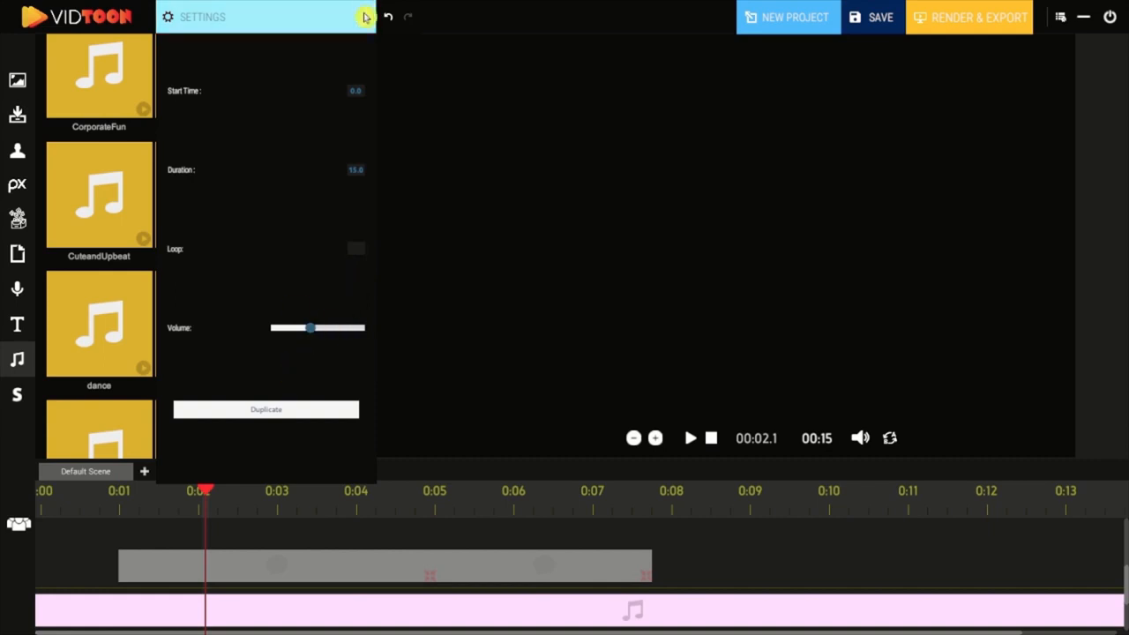
Close the music clip's settings and briefly play the scene from the start with its background music
left_click(365, 17)
left_click(693, 439)
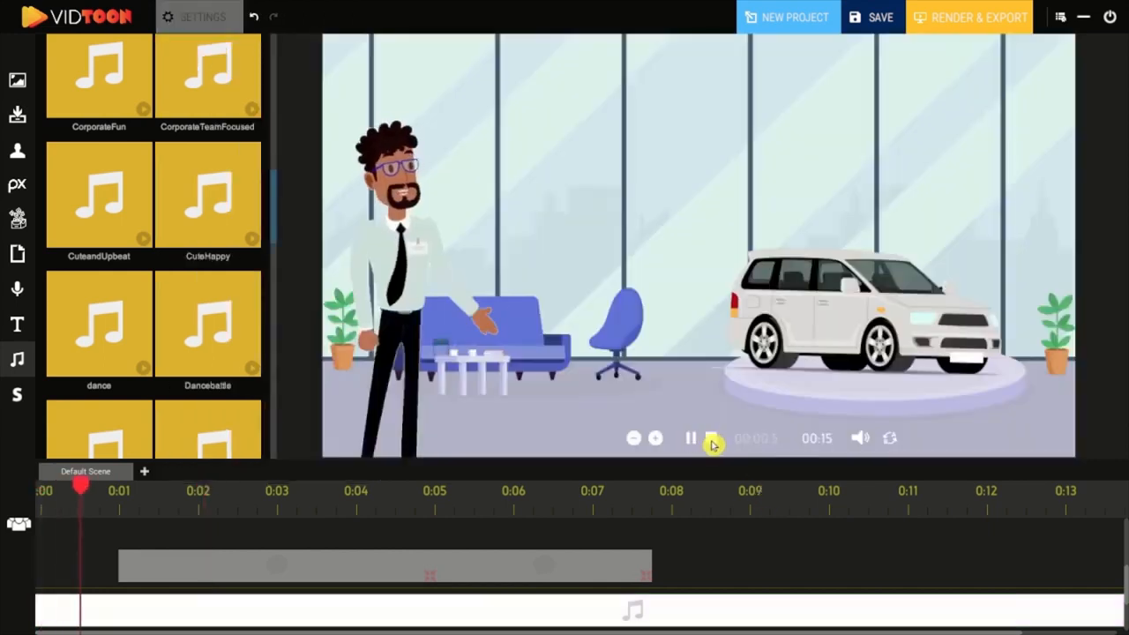
left_click(712, 441)
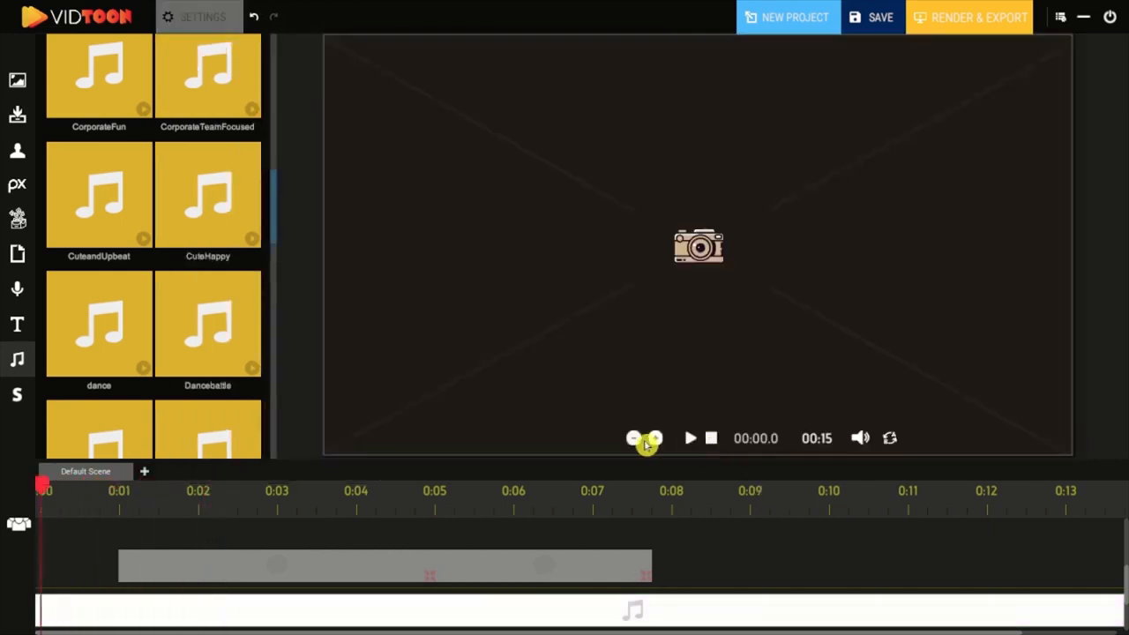
Import CarDealer-malea (1).mp3 from the Desktop as custom audio, with the playhead at 1.0 s
left_click_drag(276, 222, 265, 447)
left_click(114, 509)
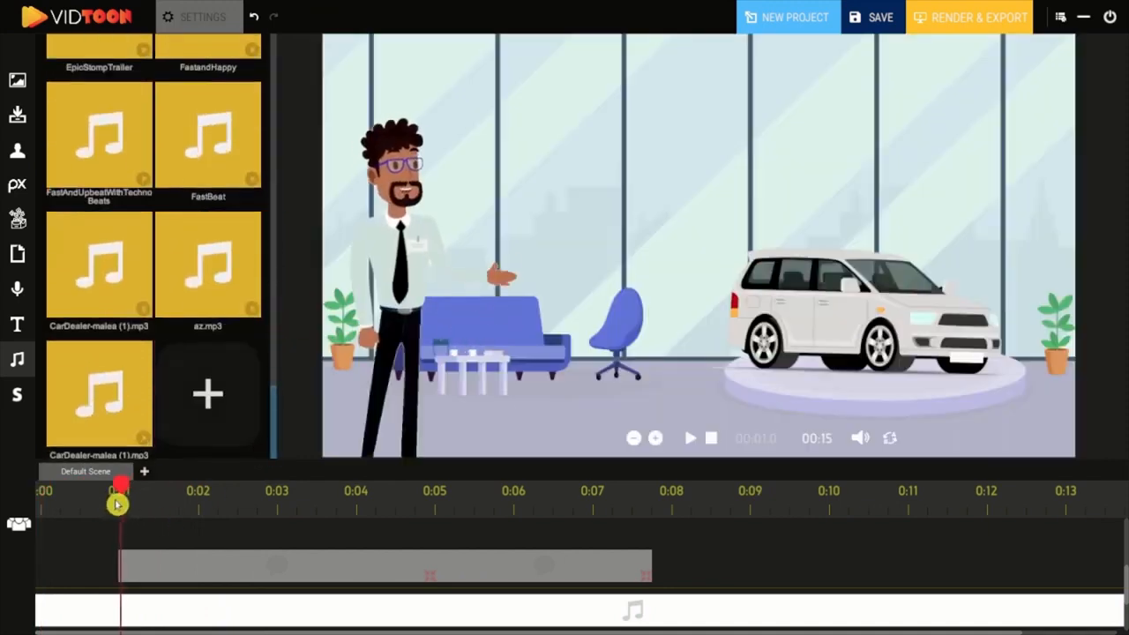
left_click(208, 399)
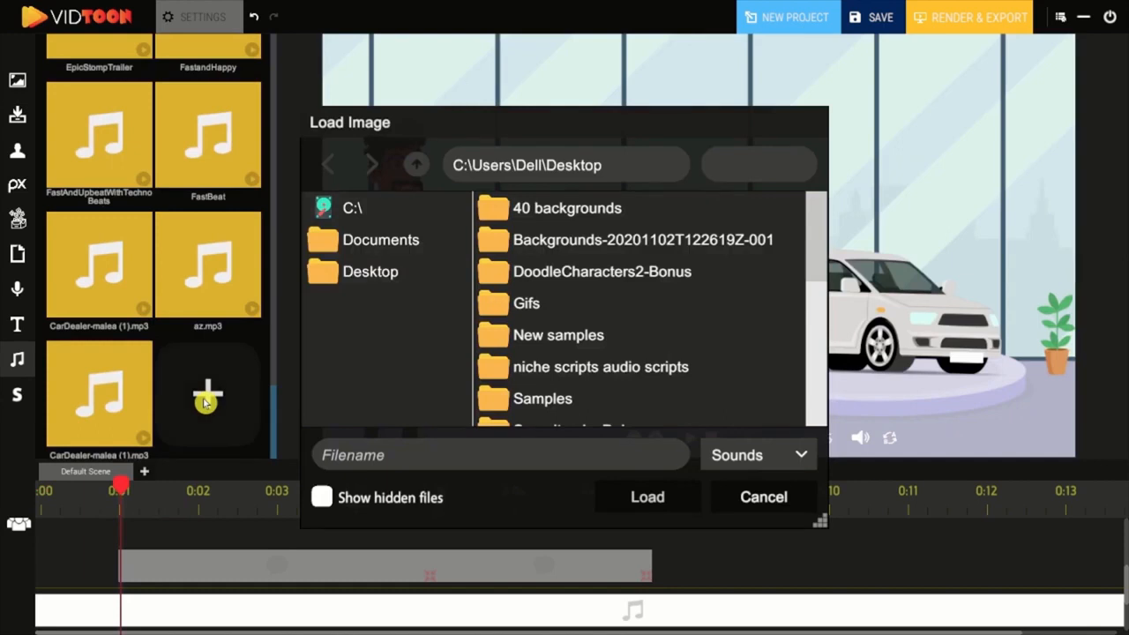
scroll(635, 317, "down", 5)
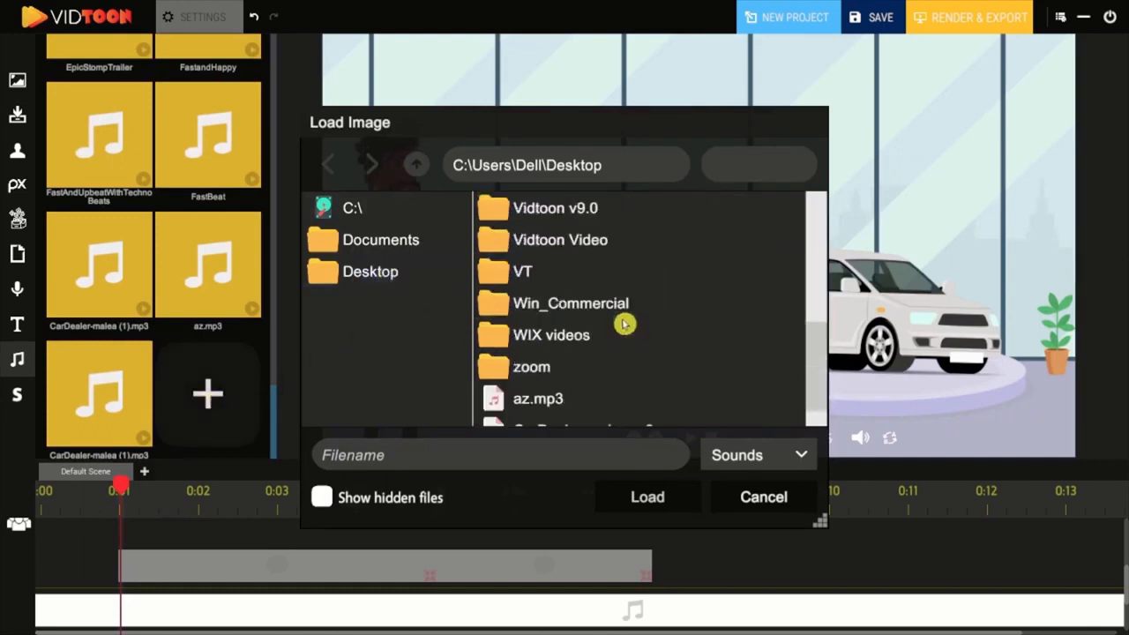
left_click(614, 414)
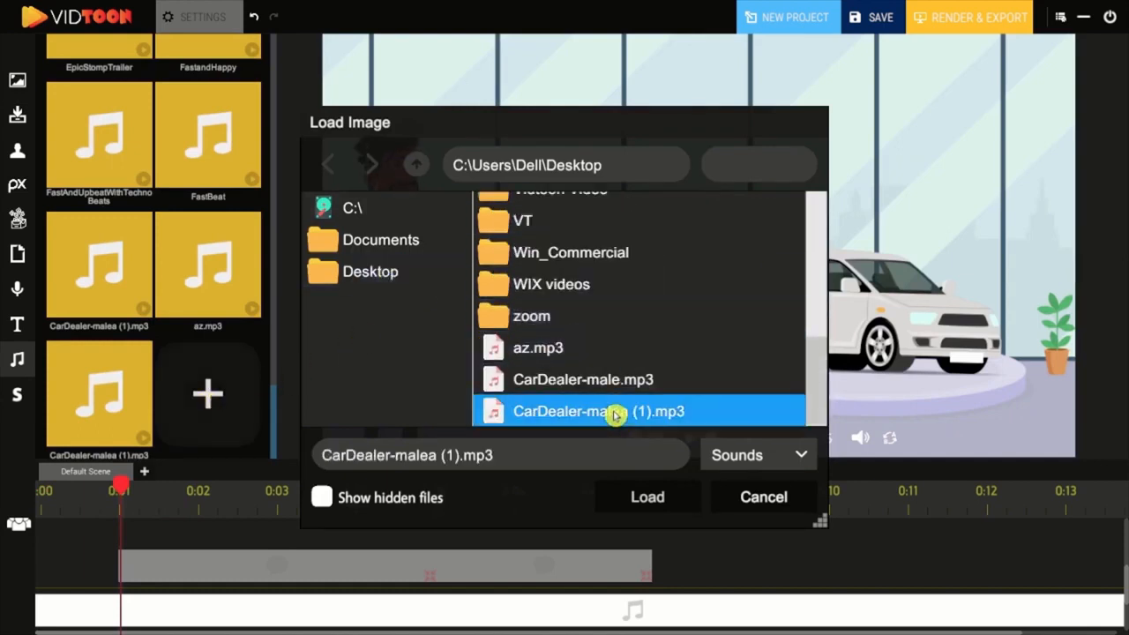
left_click(659, 486)
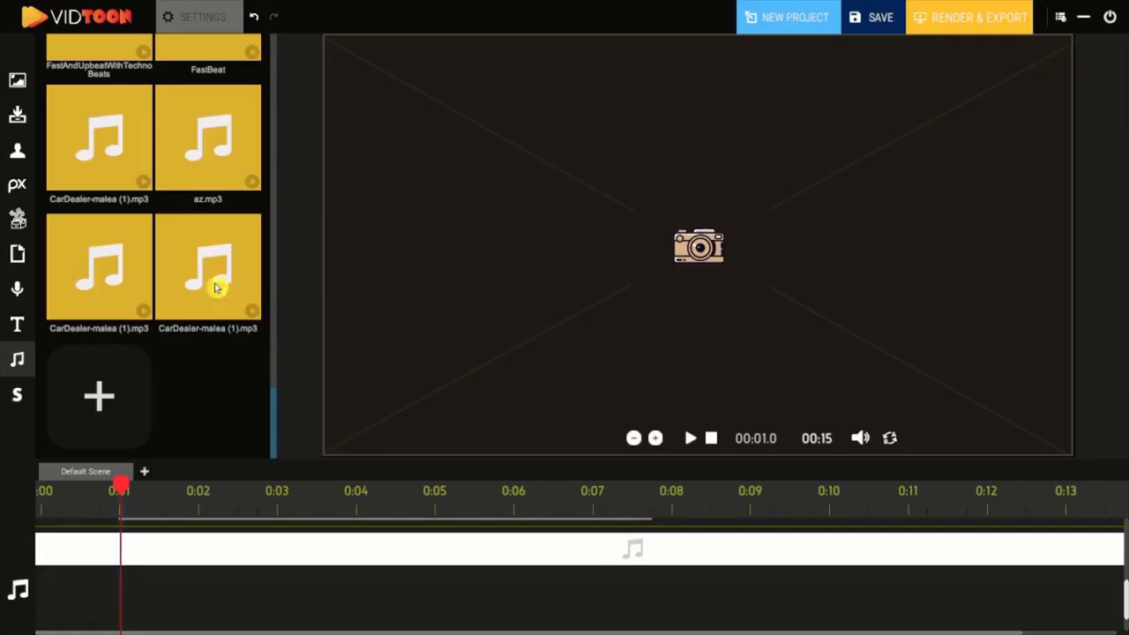
Place the imported CarDealer-malea (1).mp3 on the audio timeline at 1.0 s below the background music and play the scene
left_click_drag(234, 471, 187, 592)
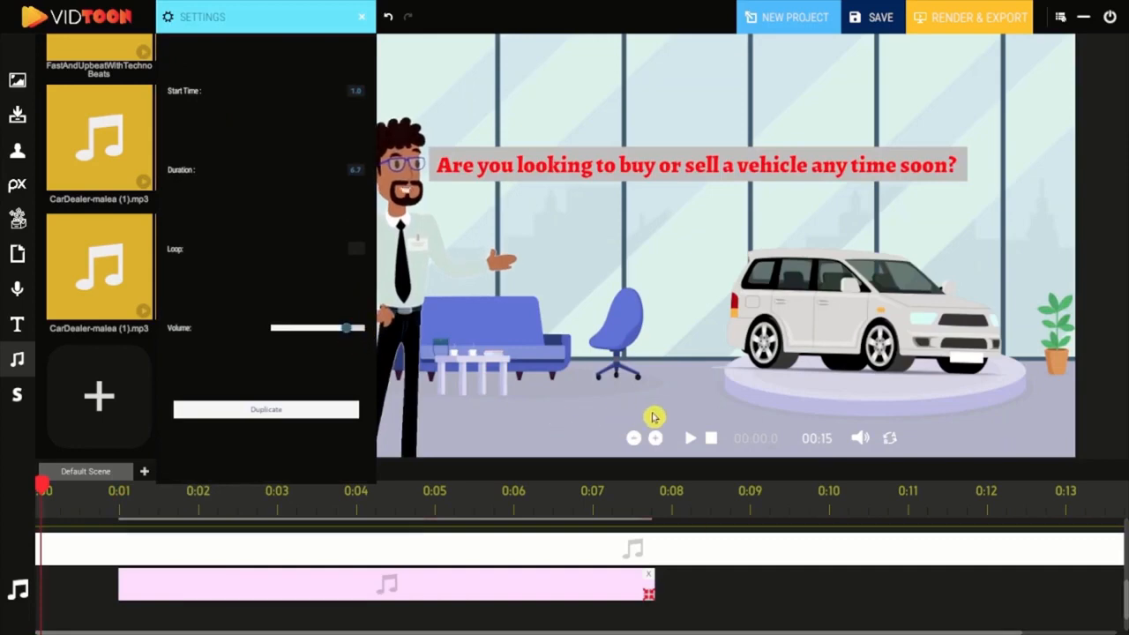
left_click(711, 438)
left_click(690, 439)
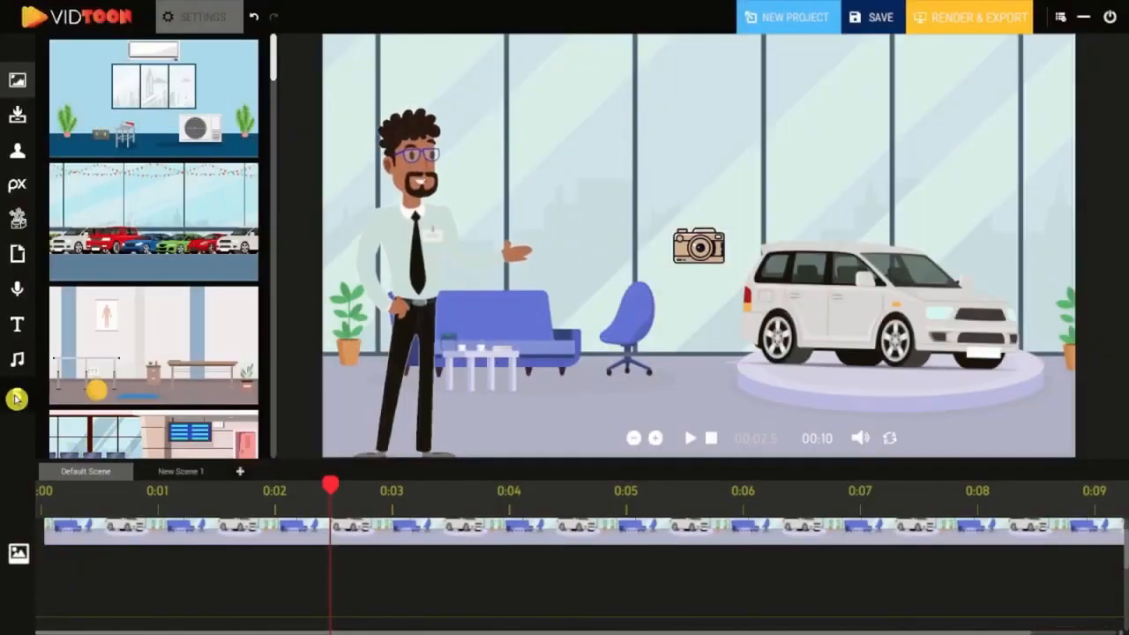
Add another scene and place the background with the row of coloured cars in scene 2, enlarged to fill the frame
left_click(17, 398)
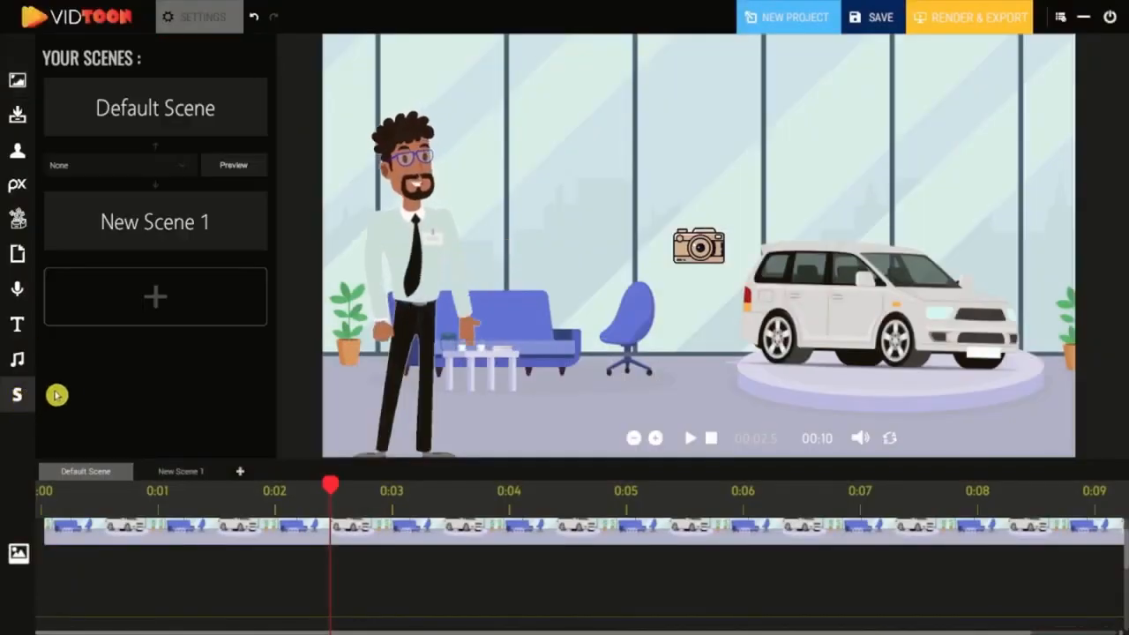
left_click(161, 293)
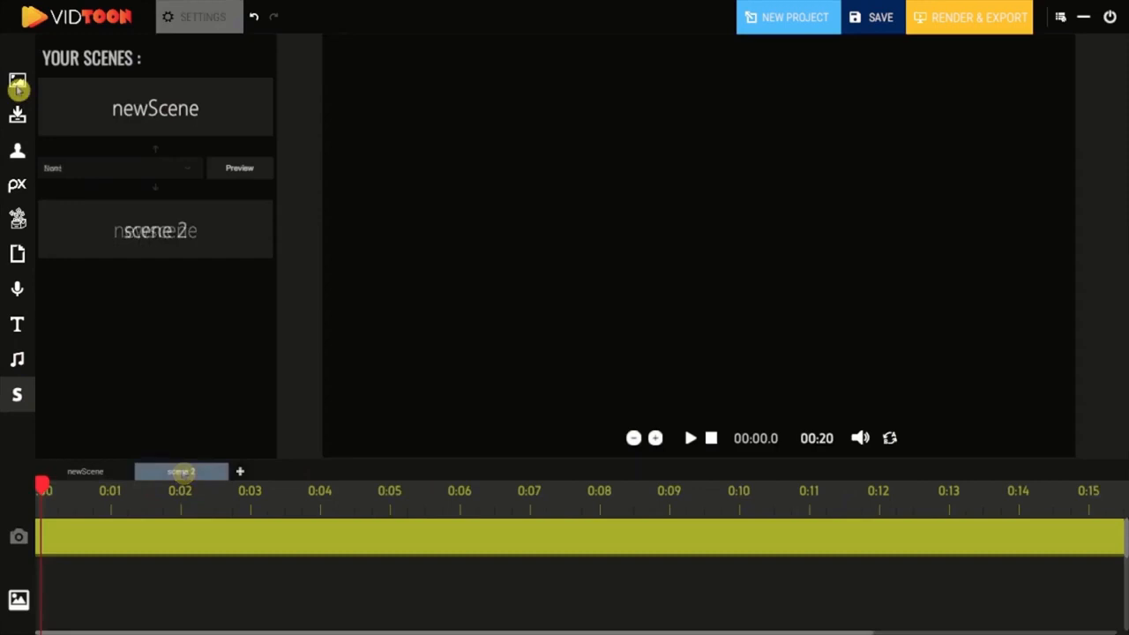
left_click(17, 80)
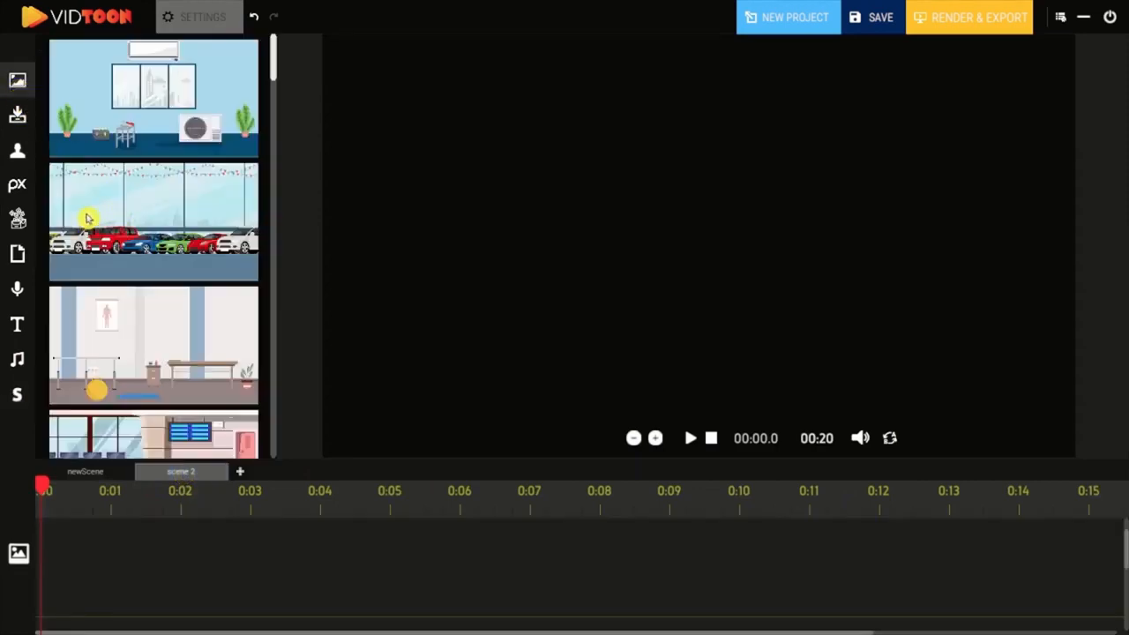
left_click_drag(87, 219, 400, 91)
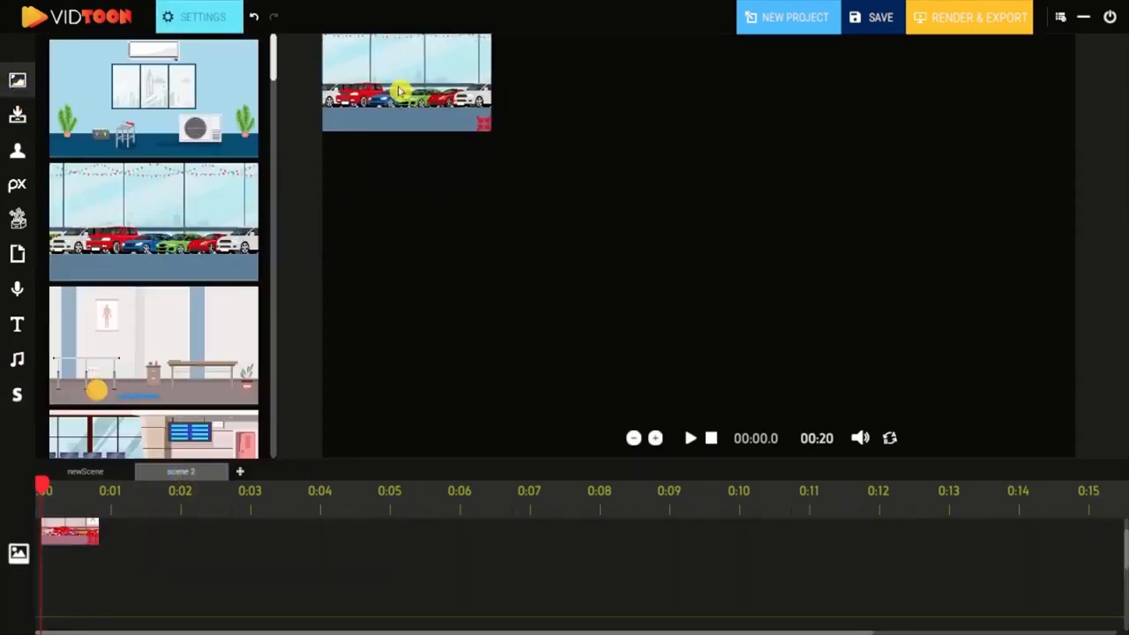
left_click_drag(487, 138, 1127, 535)
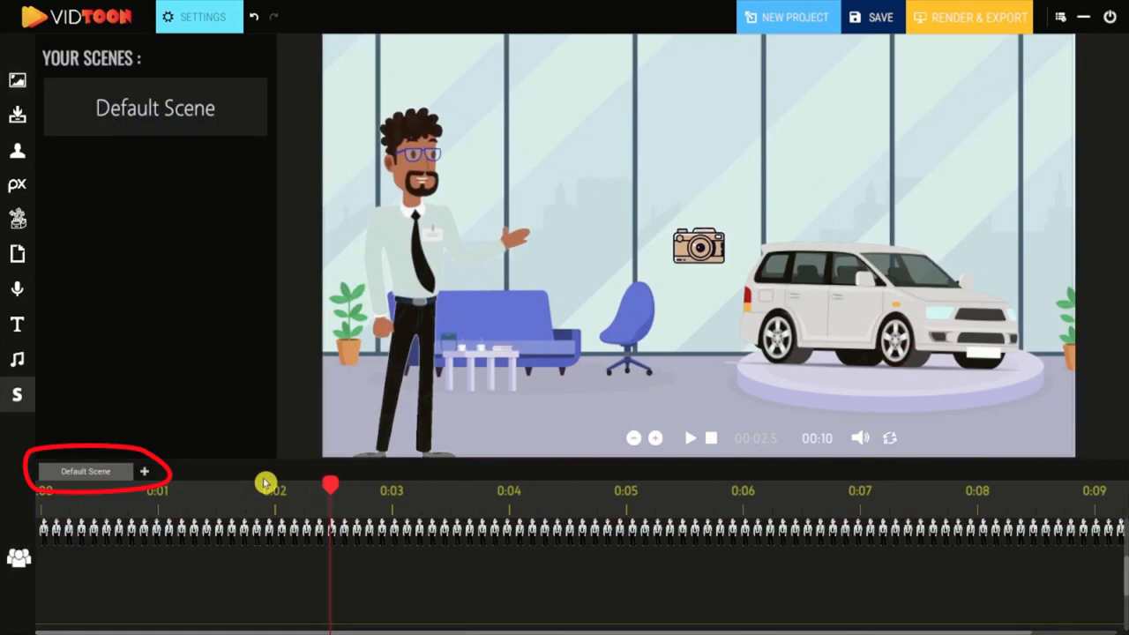
Add two new scenes after the default scene and open the first new scene's name for editing
left_click(145, 474)
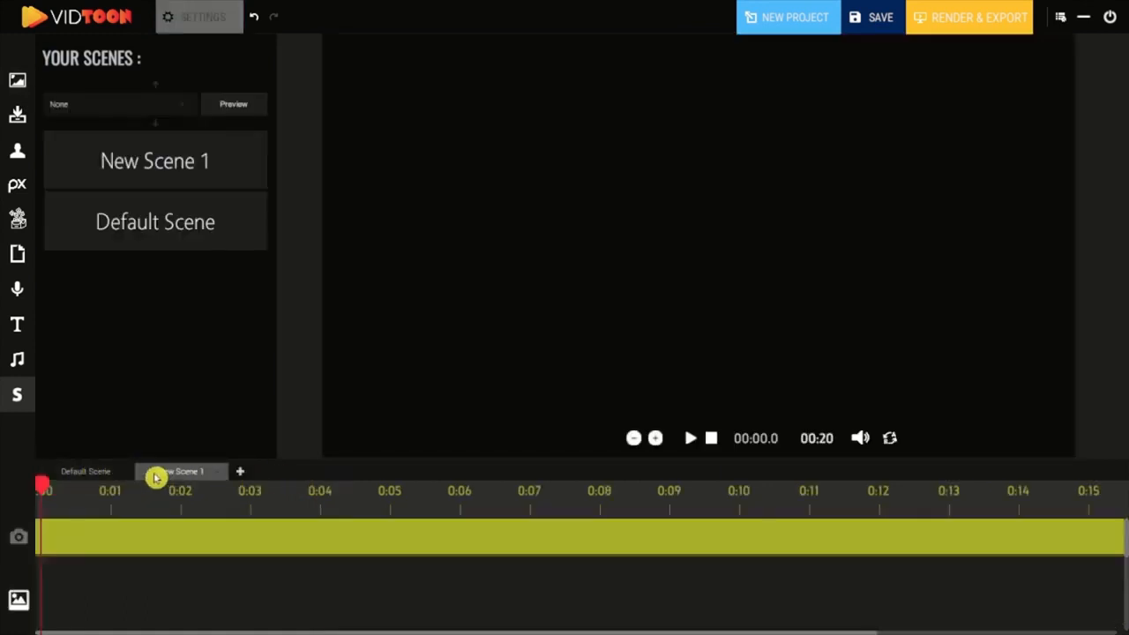
left_click(244, 474)
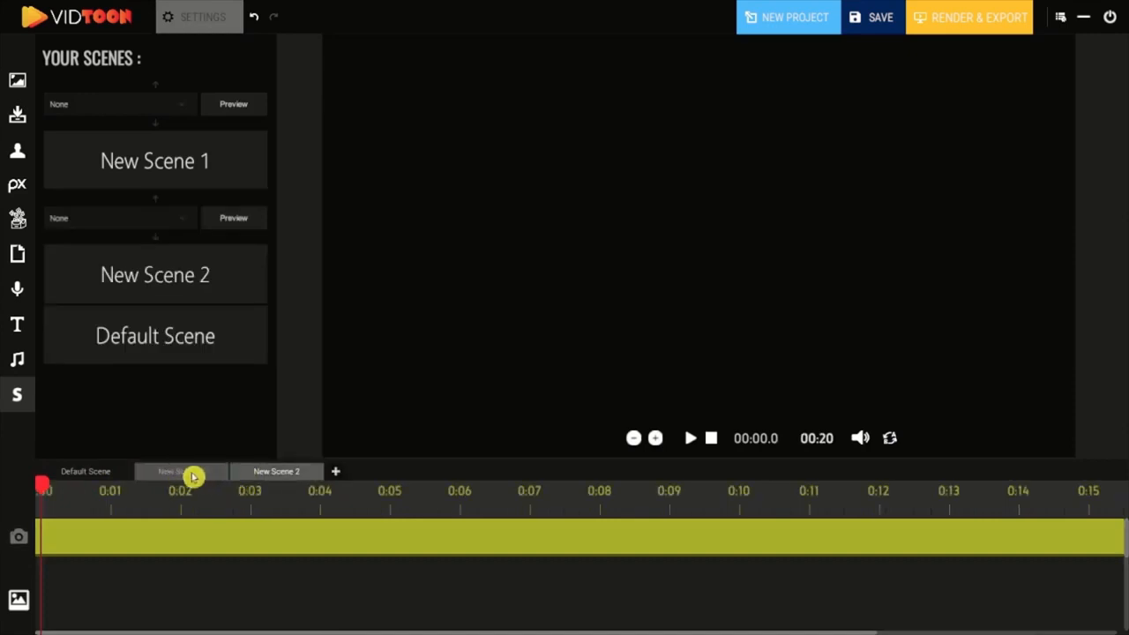
double_click(192, 477)
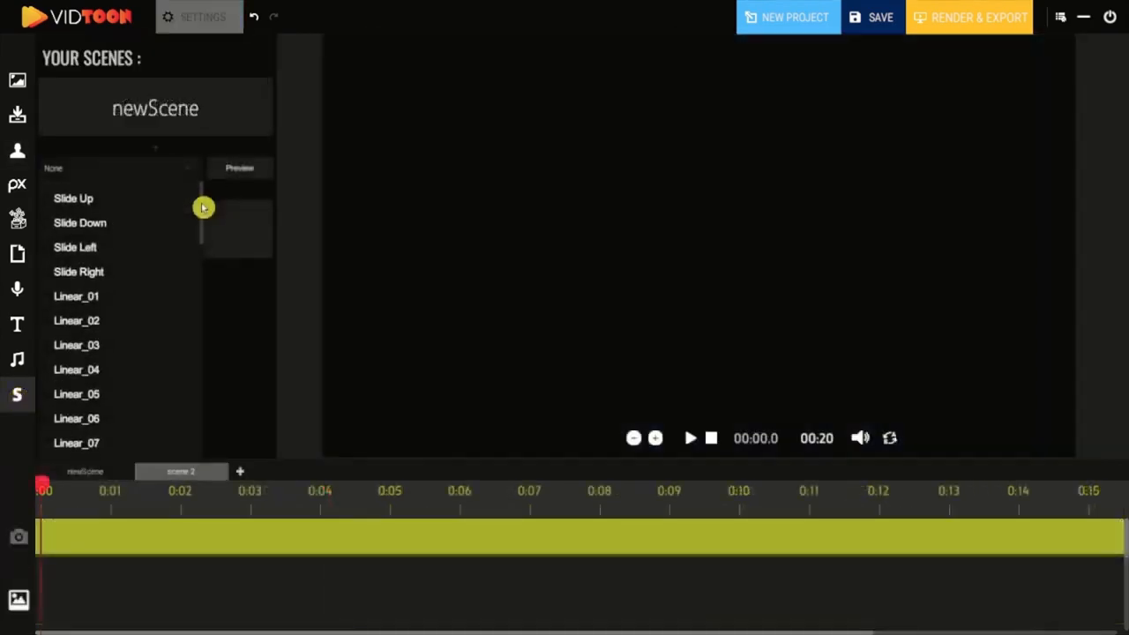
Try the Circle_04 transition between newScene and scene 2 and preview it
scroll(203, 217, "down", 3)
left_click_drag(202, 224, 197, 341)
left_click(111, 300)
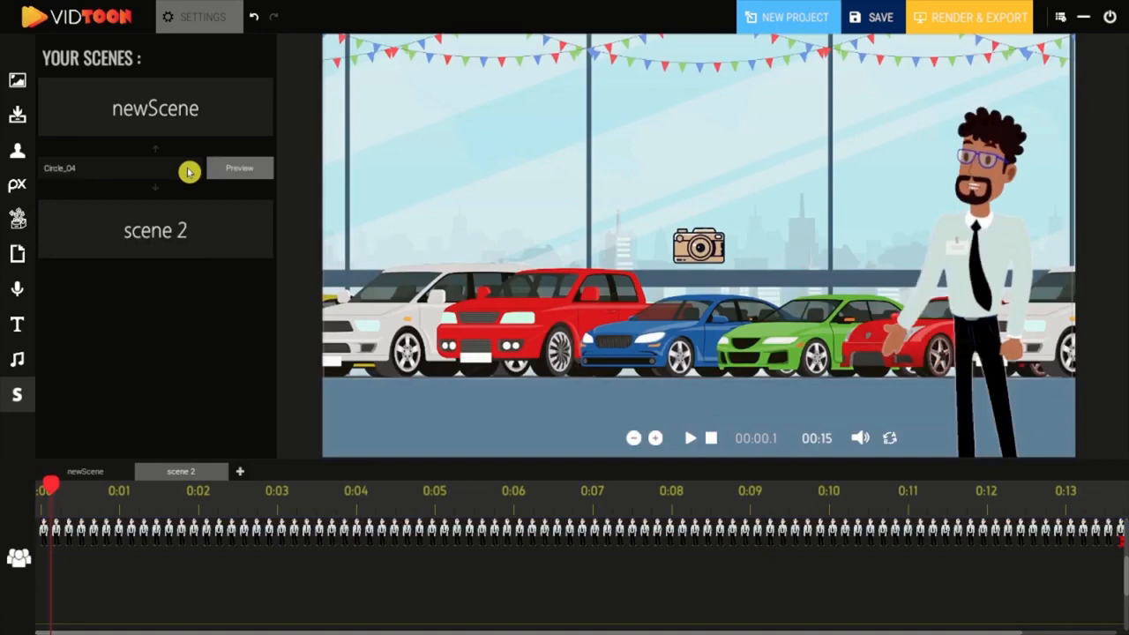
left_click(187, 170)
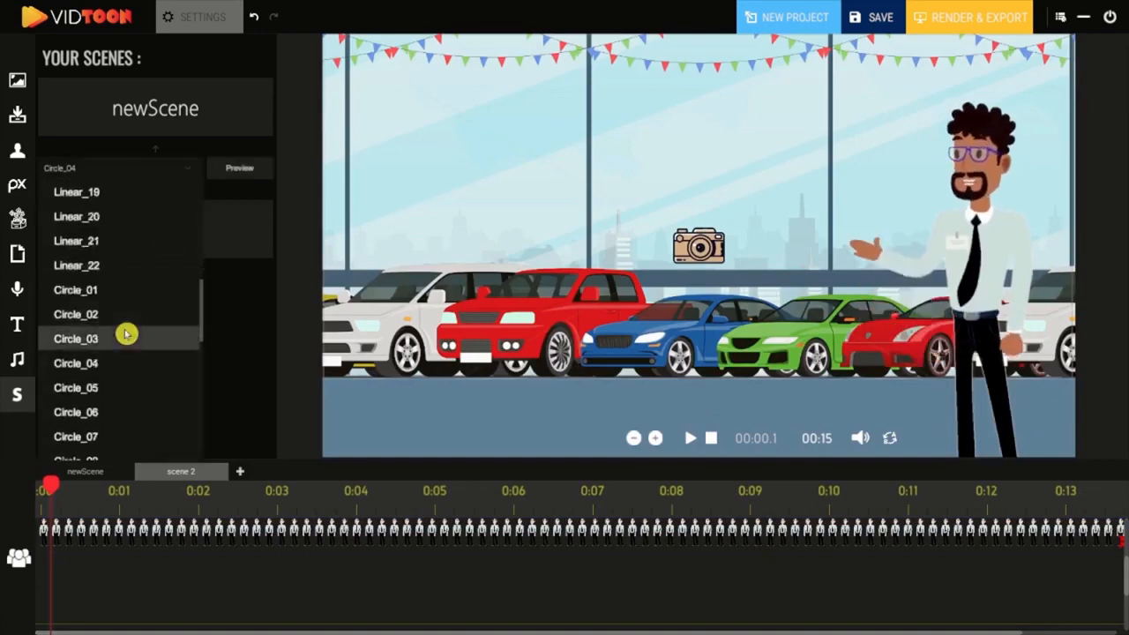
scroll(128, 334, "down", 1)
left_click(100, 332)
left_click(241, 168)
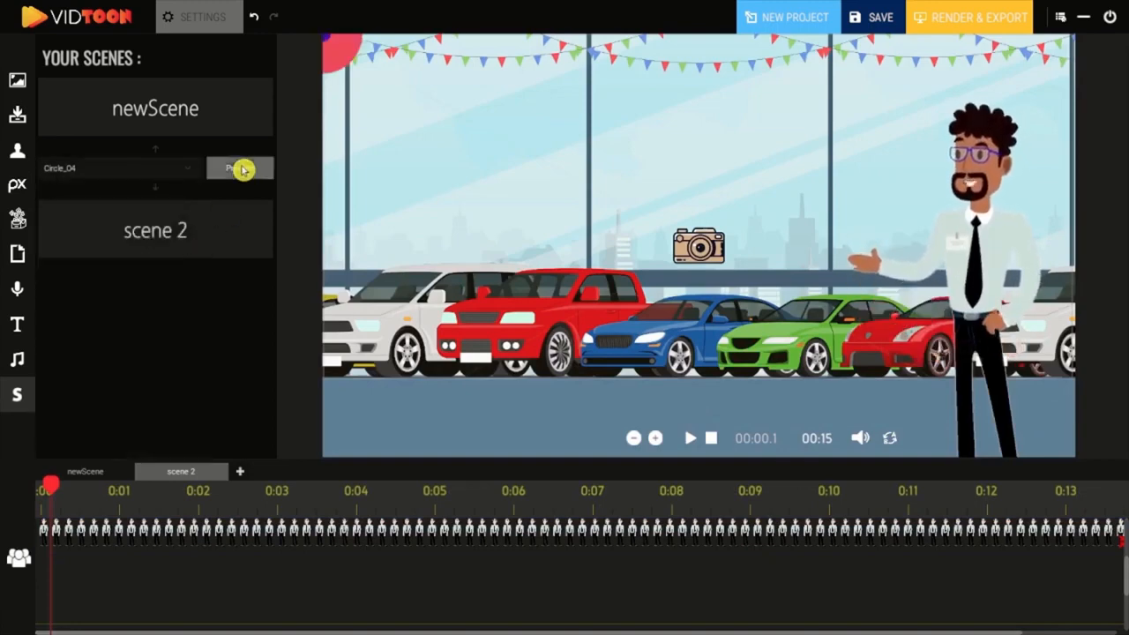
Preview the Circle_06 transition between the two scenes and switch to Triangle_01
left_click(195, 172)
left_click(100, 322)
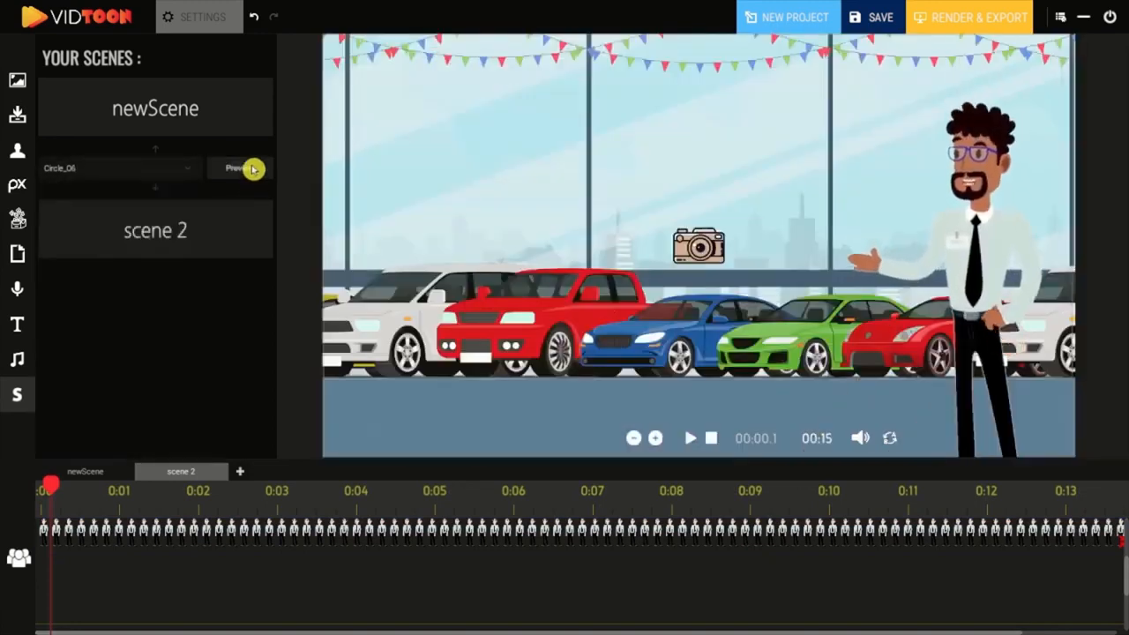
left_click(251, 169)
left_click(188, 173)
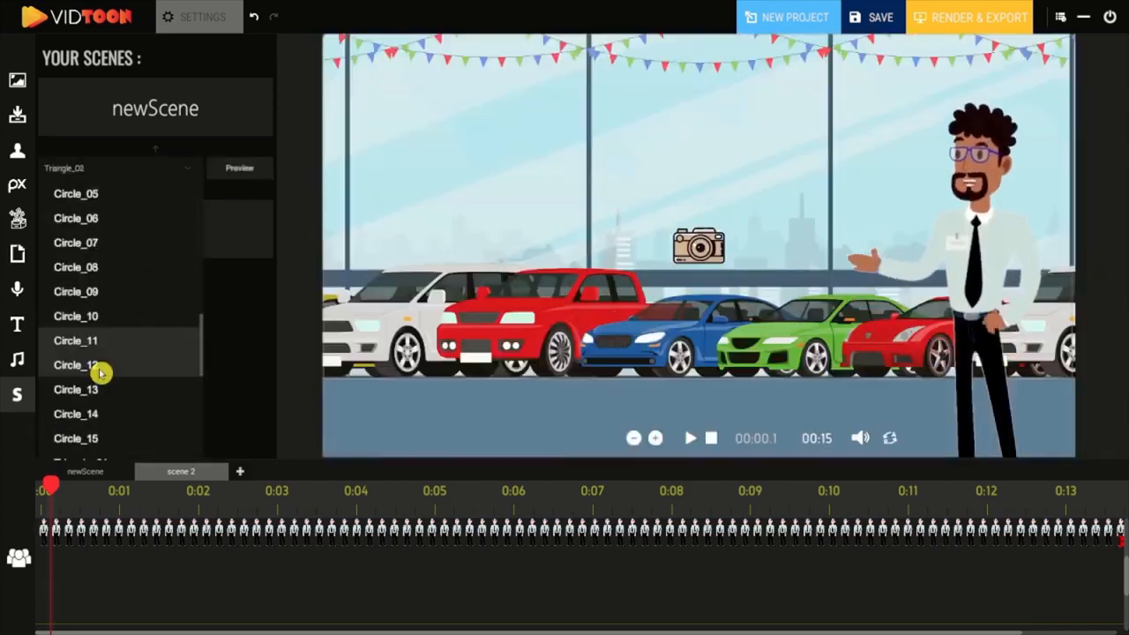
scroll(100, 365, "down", 2)
left_click(127, 377)
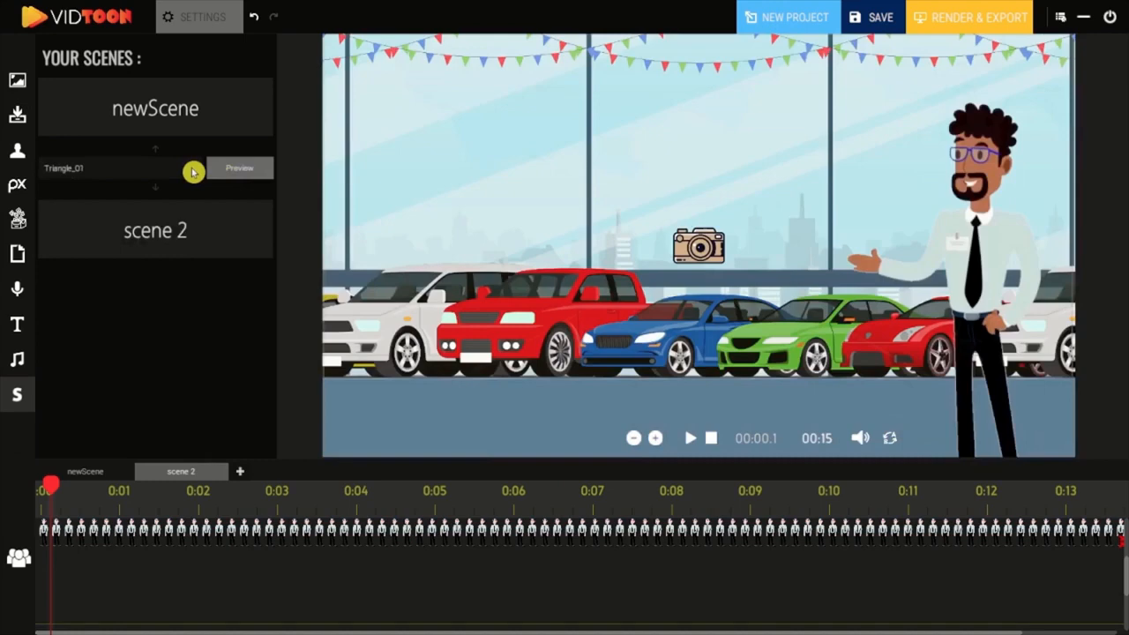
Try the Diagonal Squares and Hexagon transitions between the two scenes, previewing each one
left_click(194, 169)
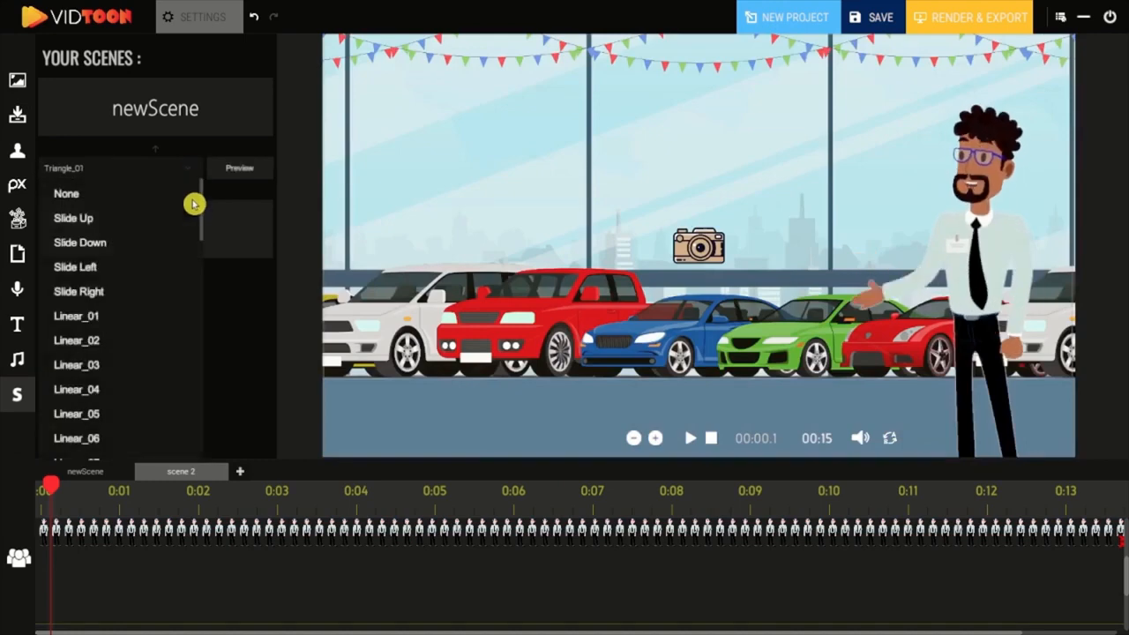
scroll(122, 263, "down", 6)
left_click(128, 262)
left_click(236, 169)
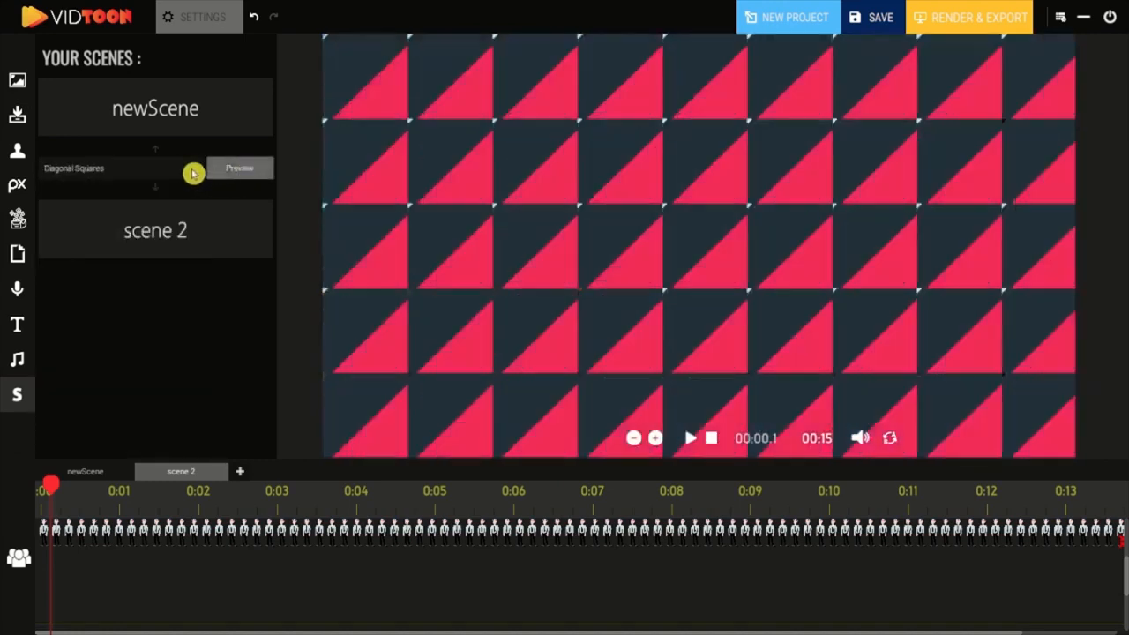
left_click(192, 172)
scroll(115, 309, "down", 6)
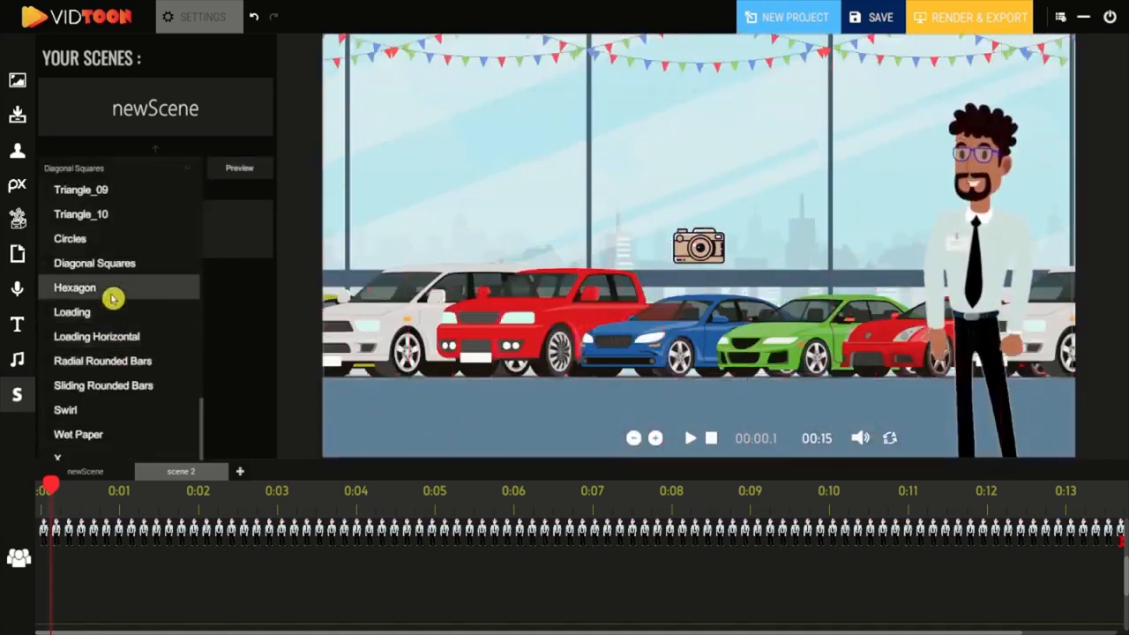
left_click(114, 289)
left_click(223, 169)
Try the Circles and Swirl transitions between the two scenes, previewing each one
left_click(190, 170)
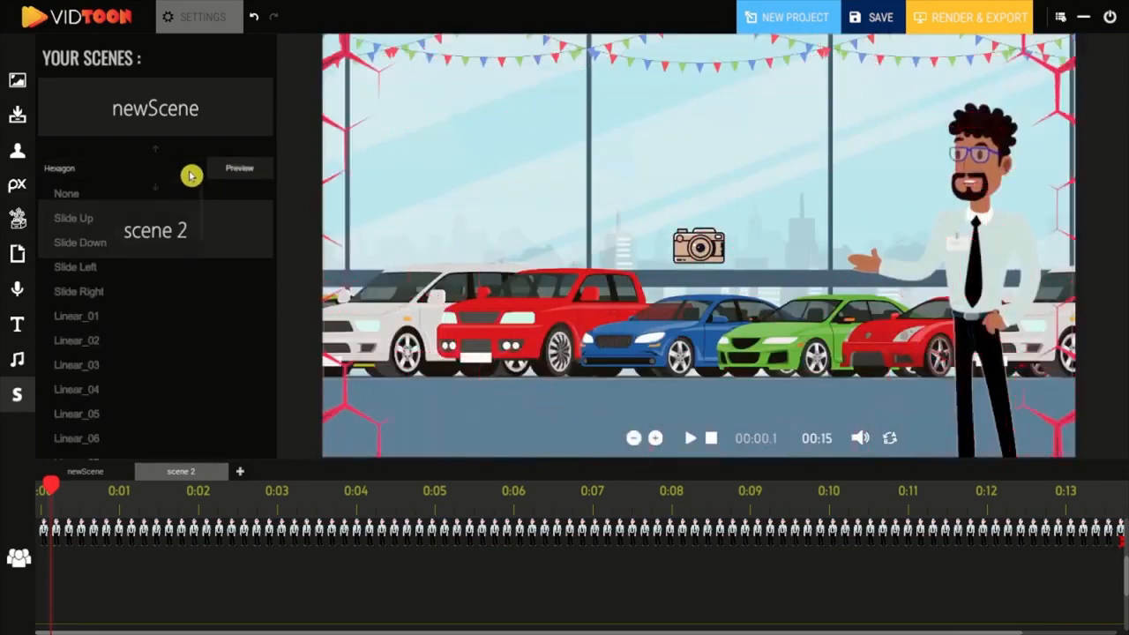
scroll(88, 250, "down", 6)
left_click(88, 247)
left_click(210, 170)
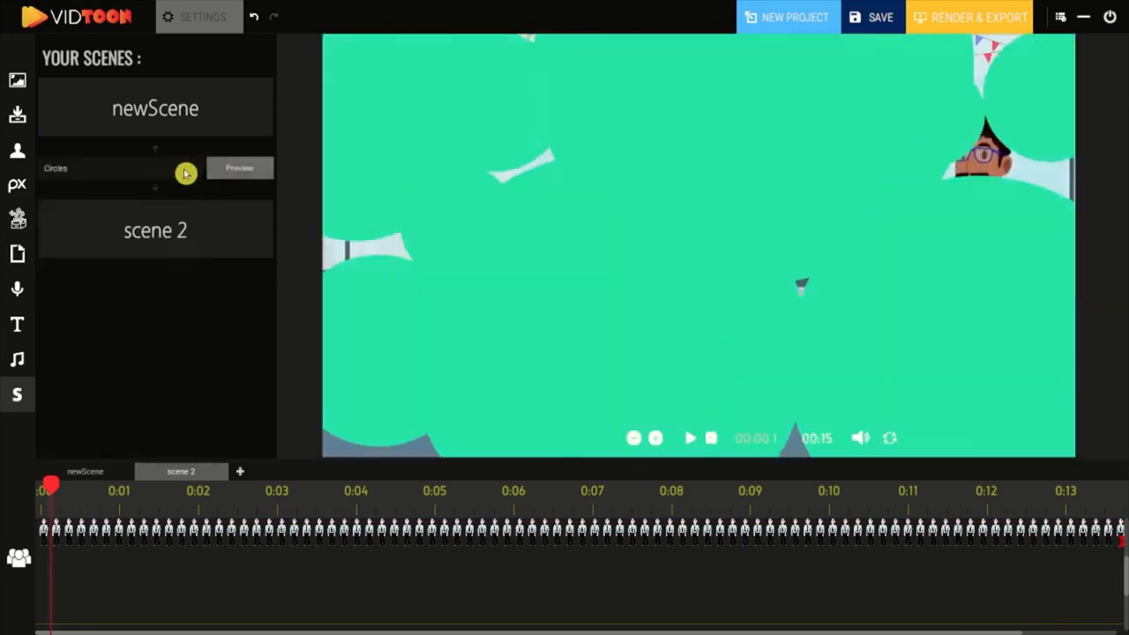
left_click(186, 173)
scroll(182, 433, "down", 6)
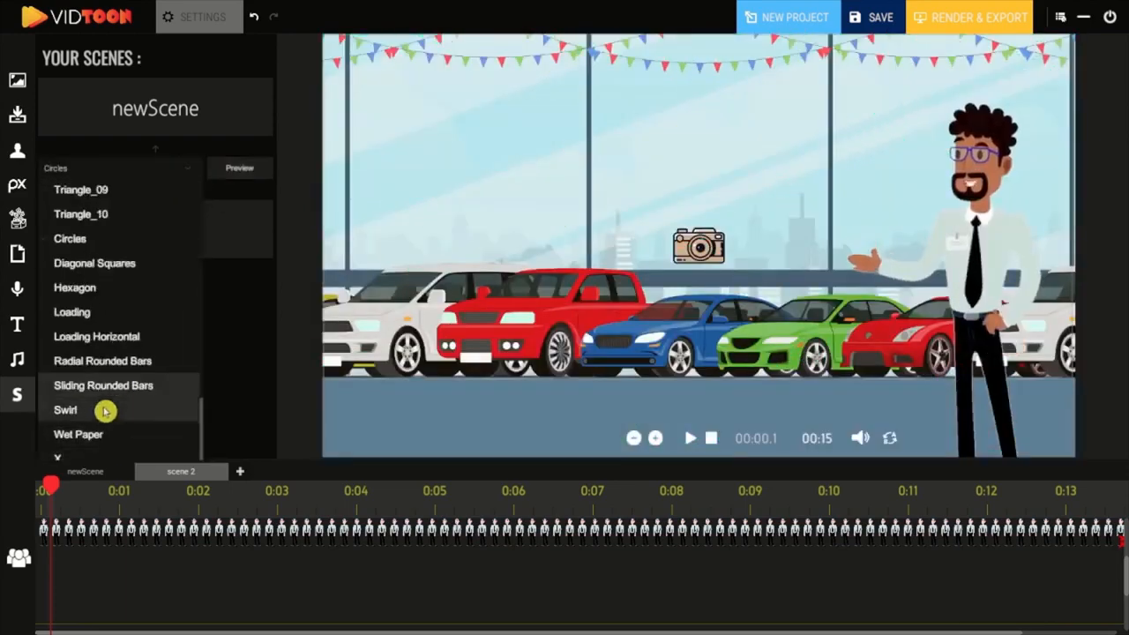
left_click(106, 408)
left_click(239, 171)
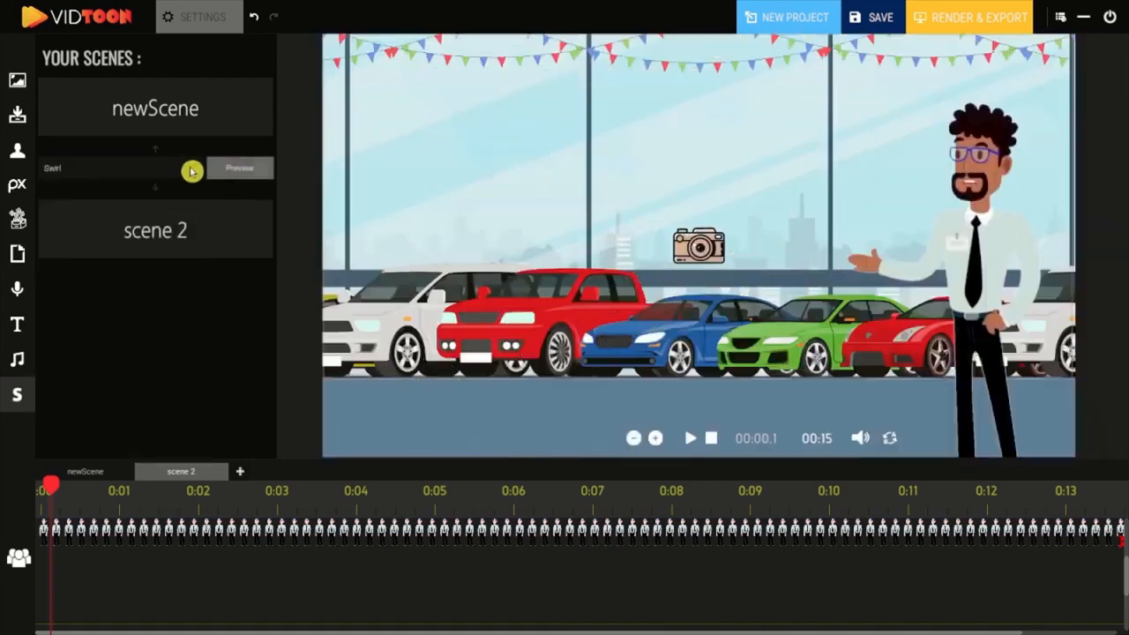
Set the transition between newScene and scene 2 to Wet Paper and preview it
left_click(192, 173)
scroll(194, 368, "down", 3)
scroll(194, 368, "down", 10)
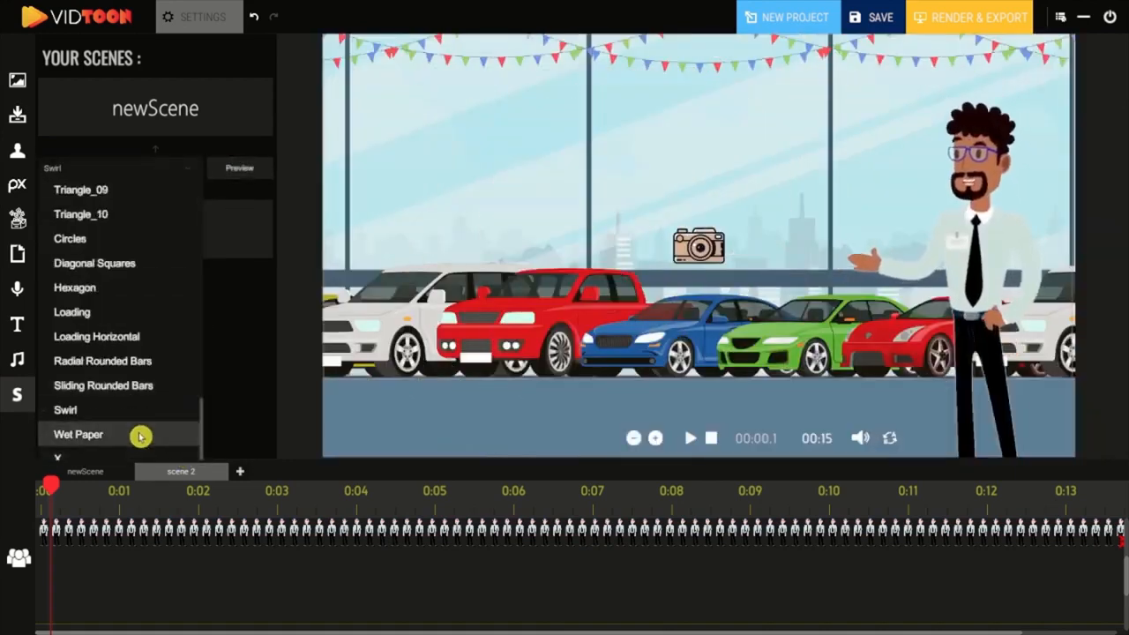
left_click(141, 433)
left_click(220, 172)
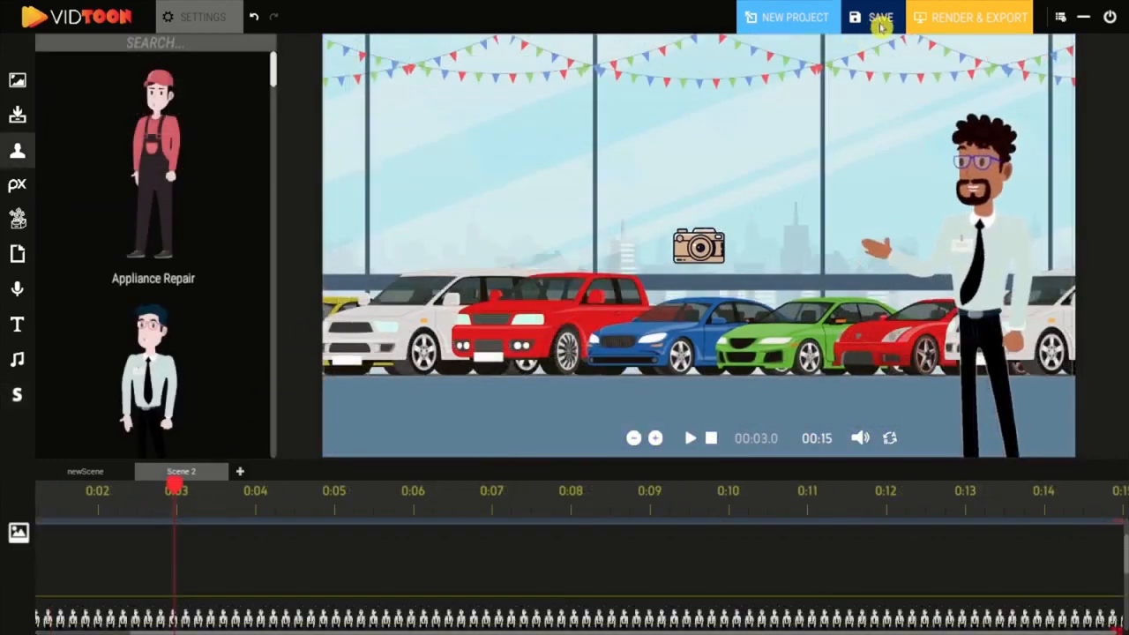
left_click(882, 19)
triple_click(447, 455)
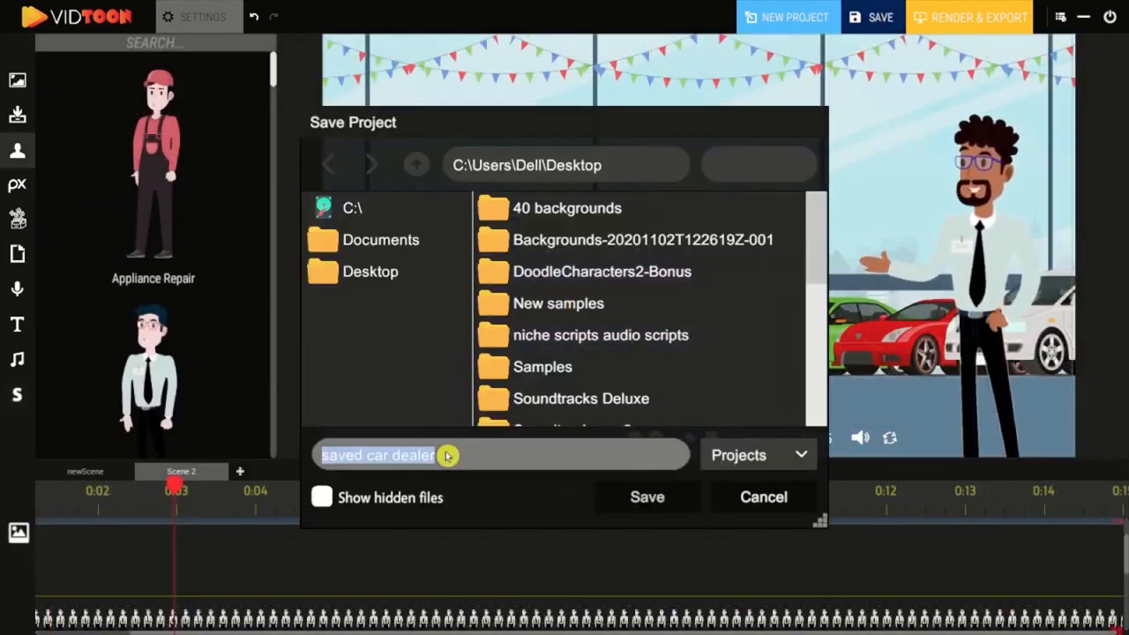
type("Ca")
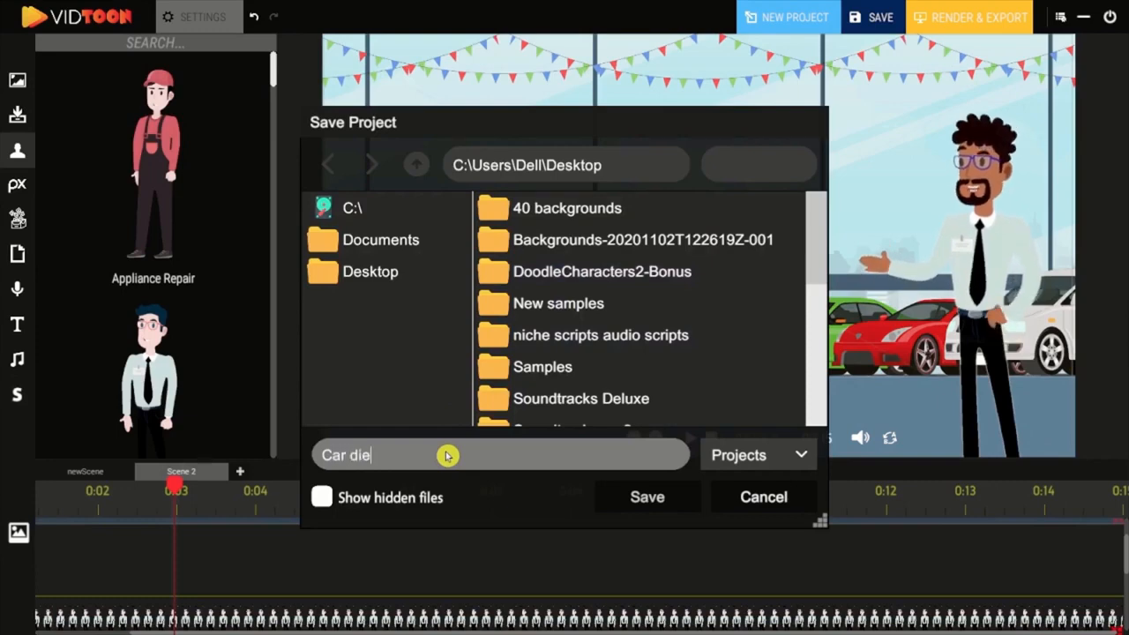
type("r die")
key("BackSpace")
key("BackSpace")
key("Escape")
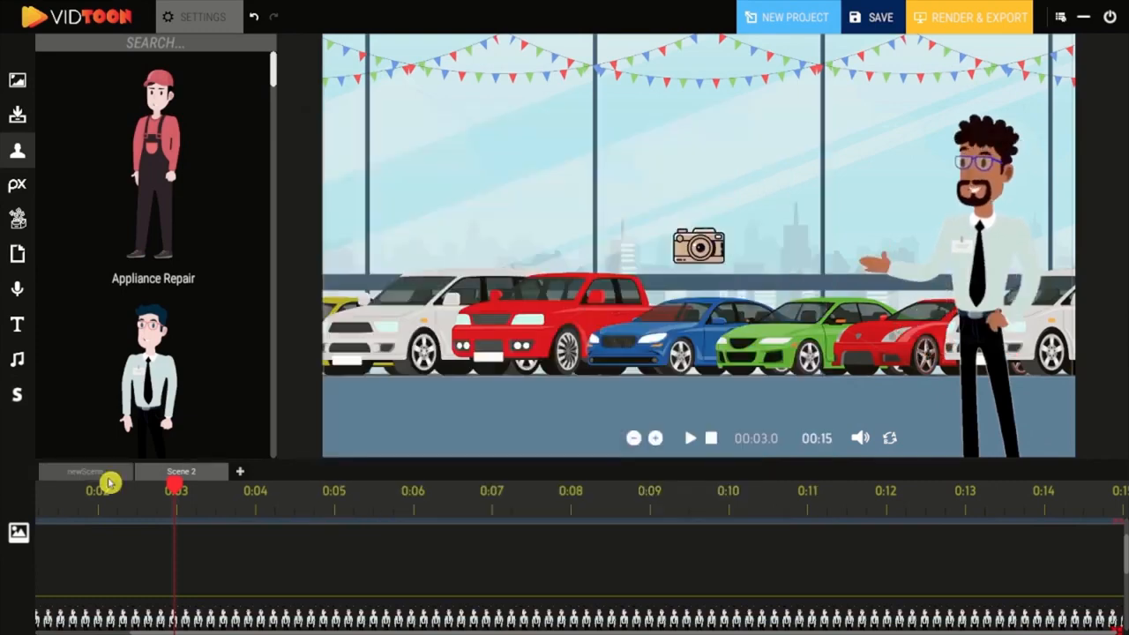
Switch back to newScene and start rendering and exporting the project
left_click(124, 475)
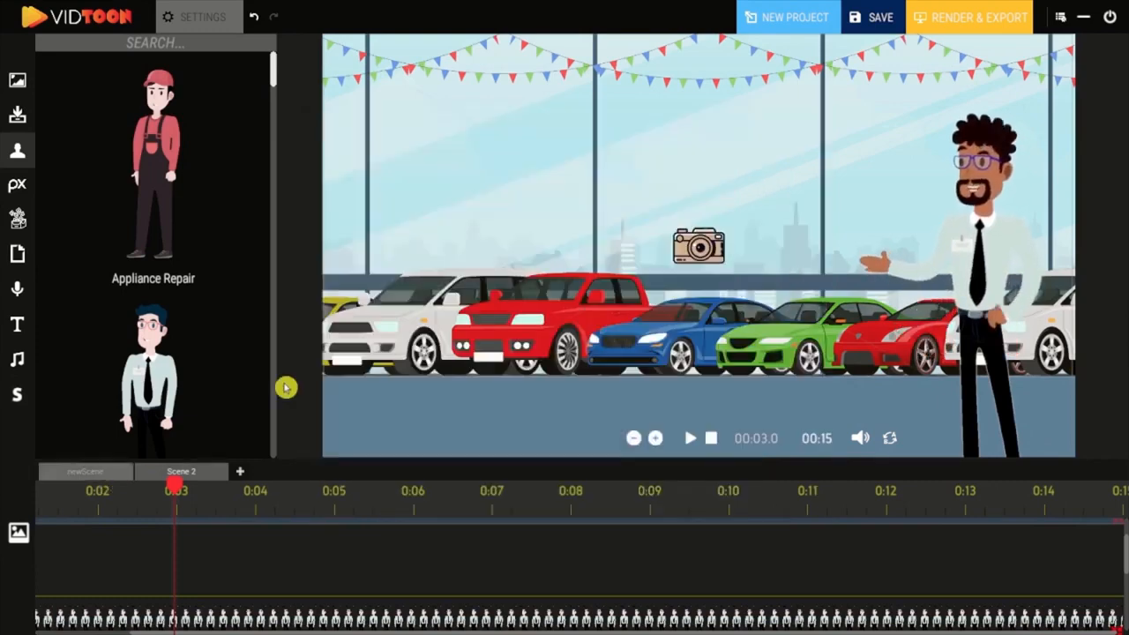
left_click(964, 19)
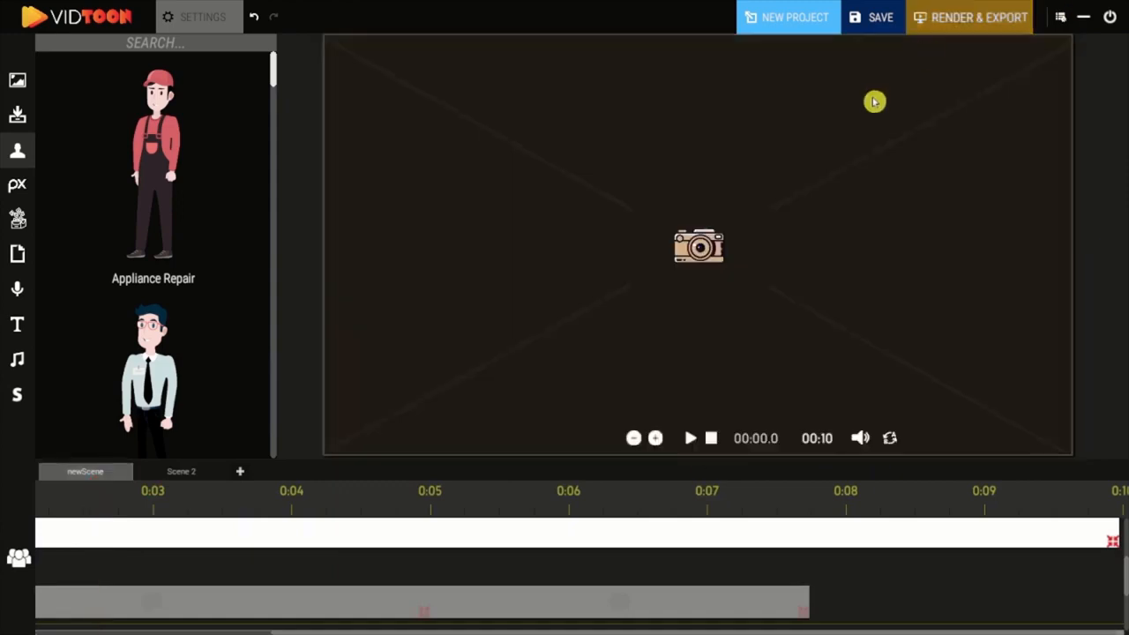
left_click(644, 496)
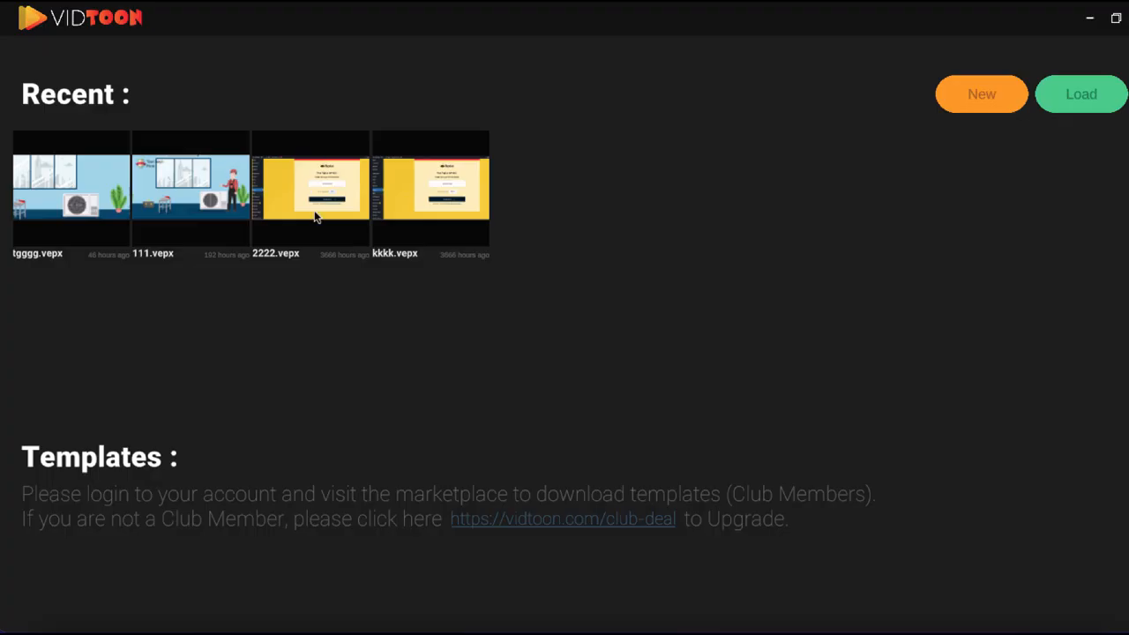
Open the recent project 2222.vepx and reposition the tyy video in the Default Scene
left_click(314, 209)
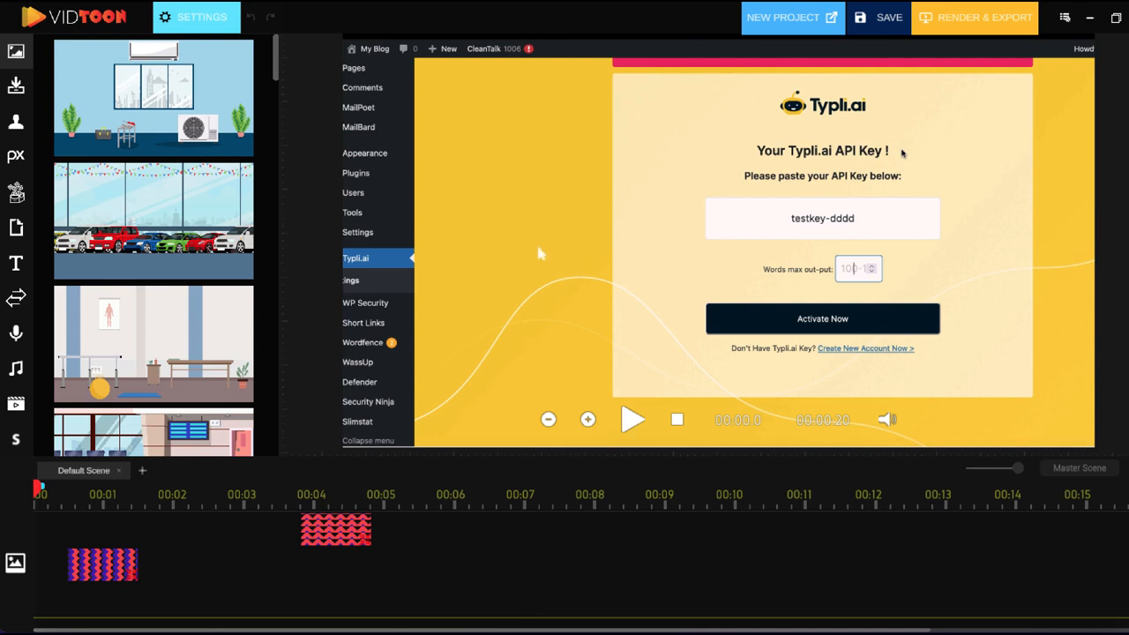
left_click(17, 406)
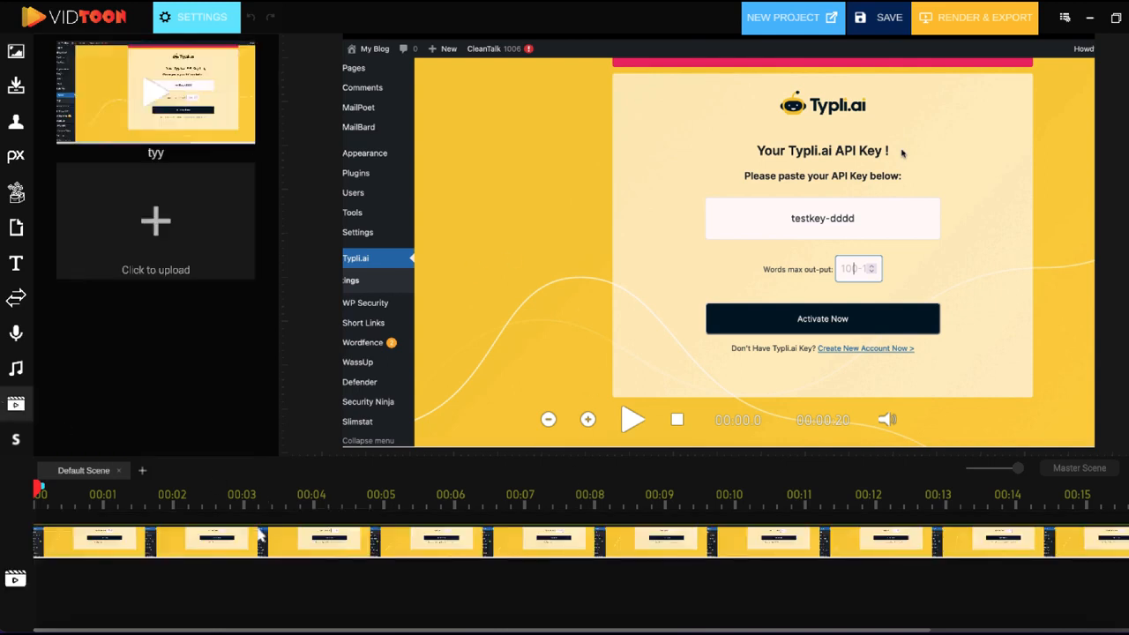
left_click(269, 547)
left_click_drag(547, 250, 547, 237)
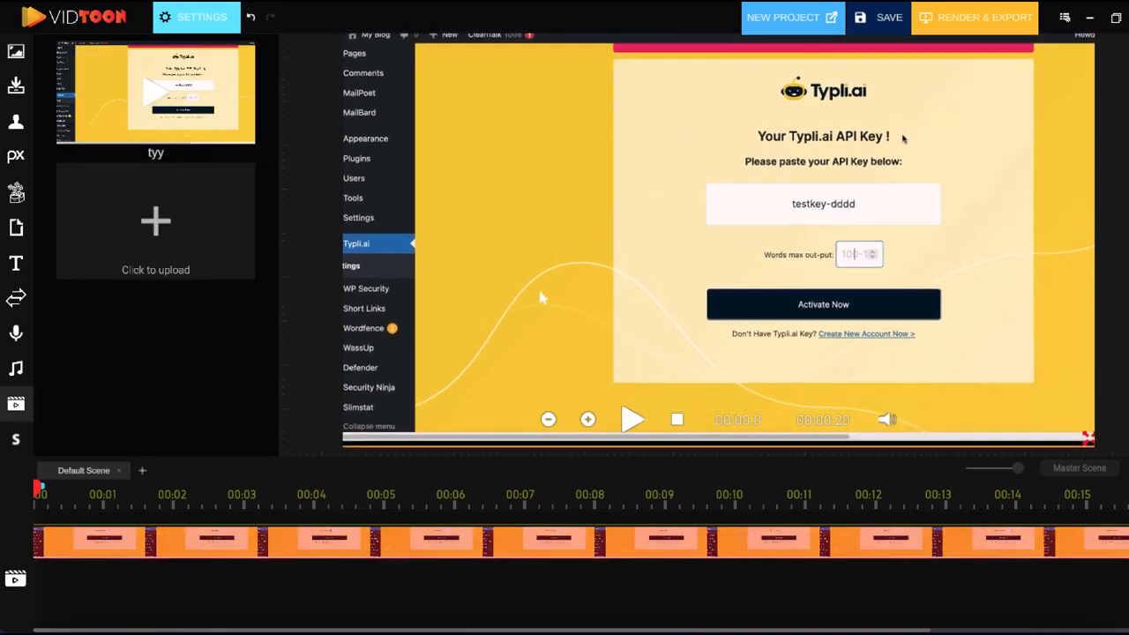
left_click_drag(625, 370, 628, 400)
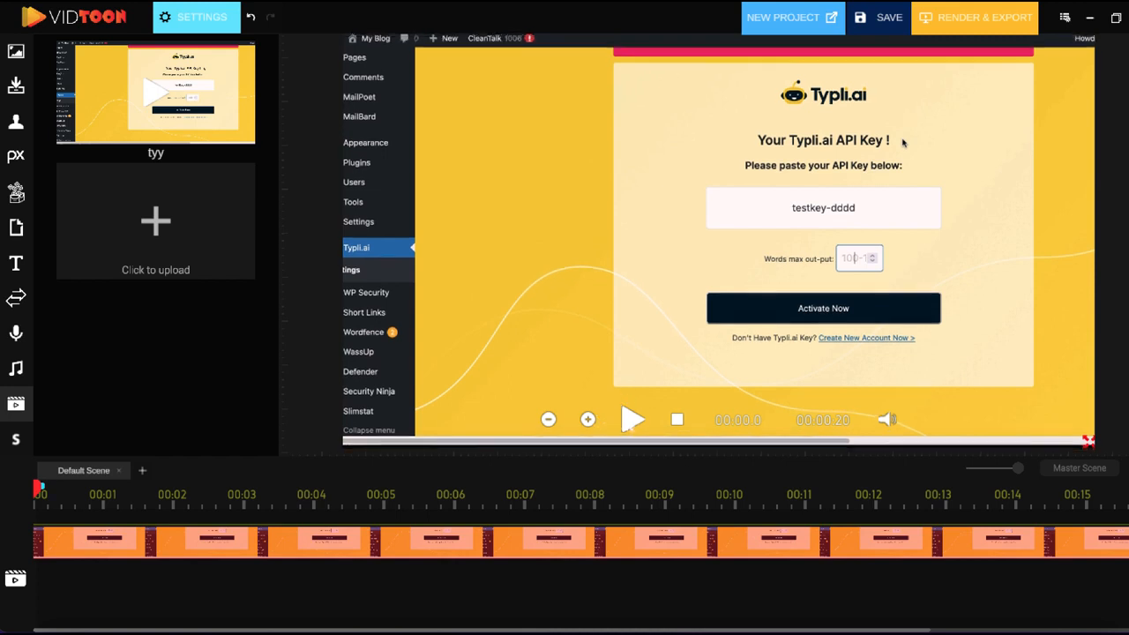
Play part of the Default Scene, move the playhead to 00:05.6 and adjust the tyy video's placement on the canvas
left_click(633, 420)
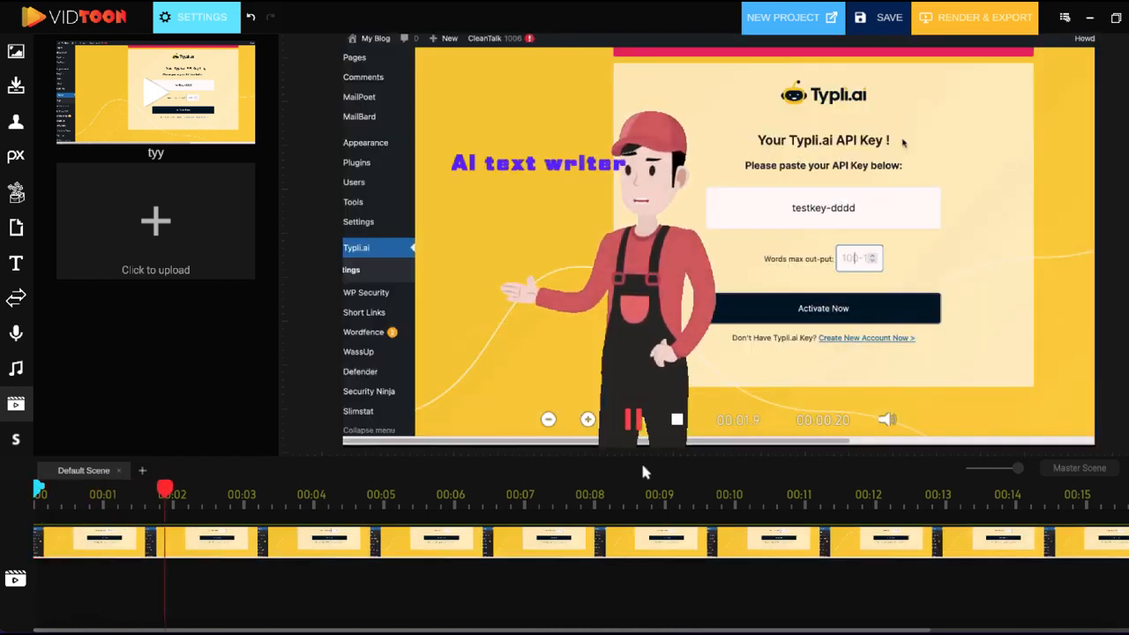
left_click(632, 420)
left_click(426, 540)
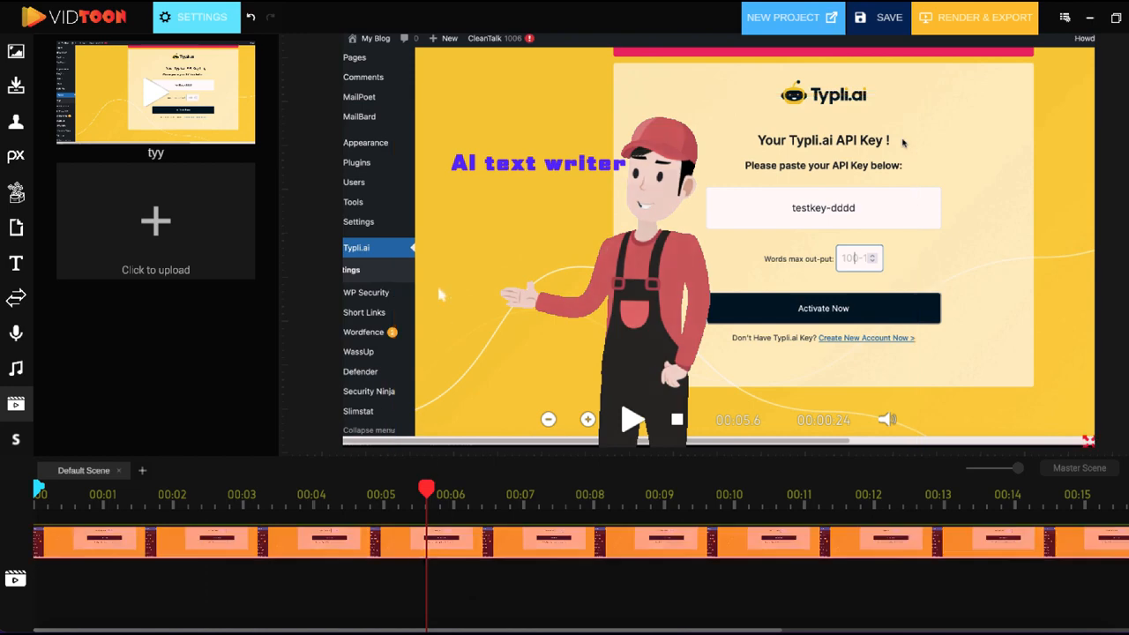
left_click_drag(437, 282, 382, 237)
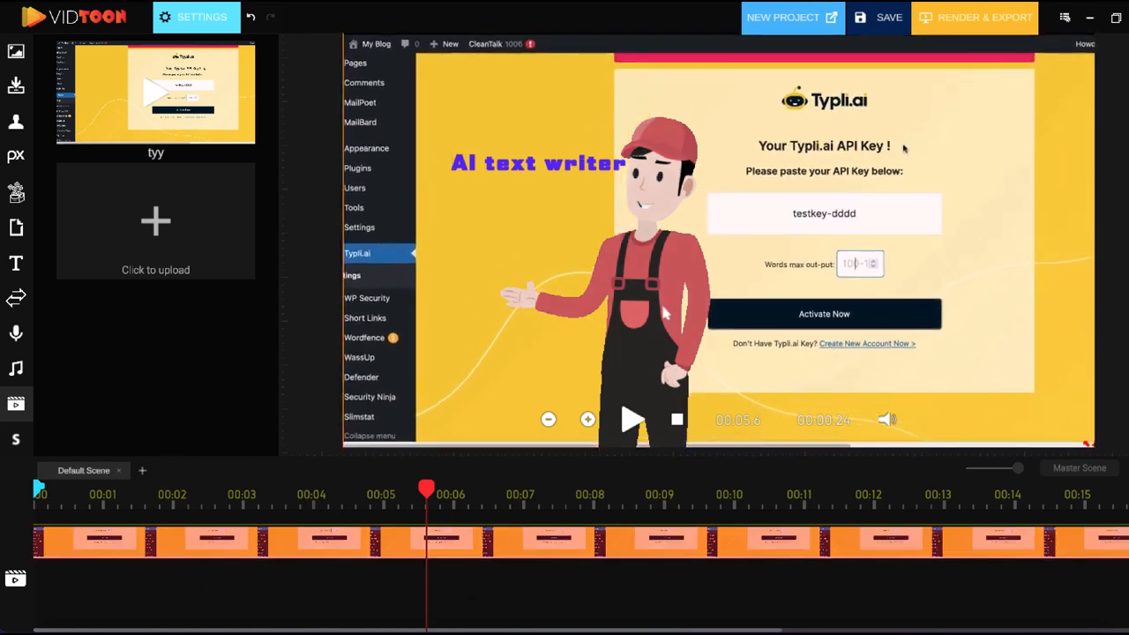
left_click_drag(928, 284, 929, 288)
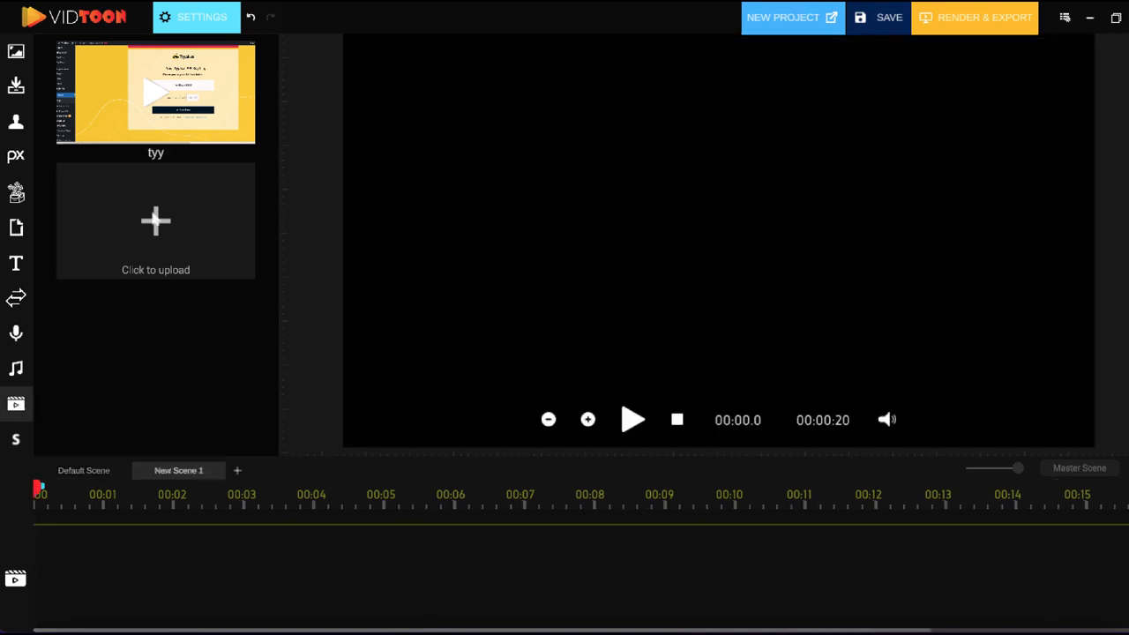
Upload the WORDCOUNT video, add it to New Scene 1 and play the scene
left_click(155, 220)
left_click(545, 244)
left_click(820, 498)
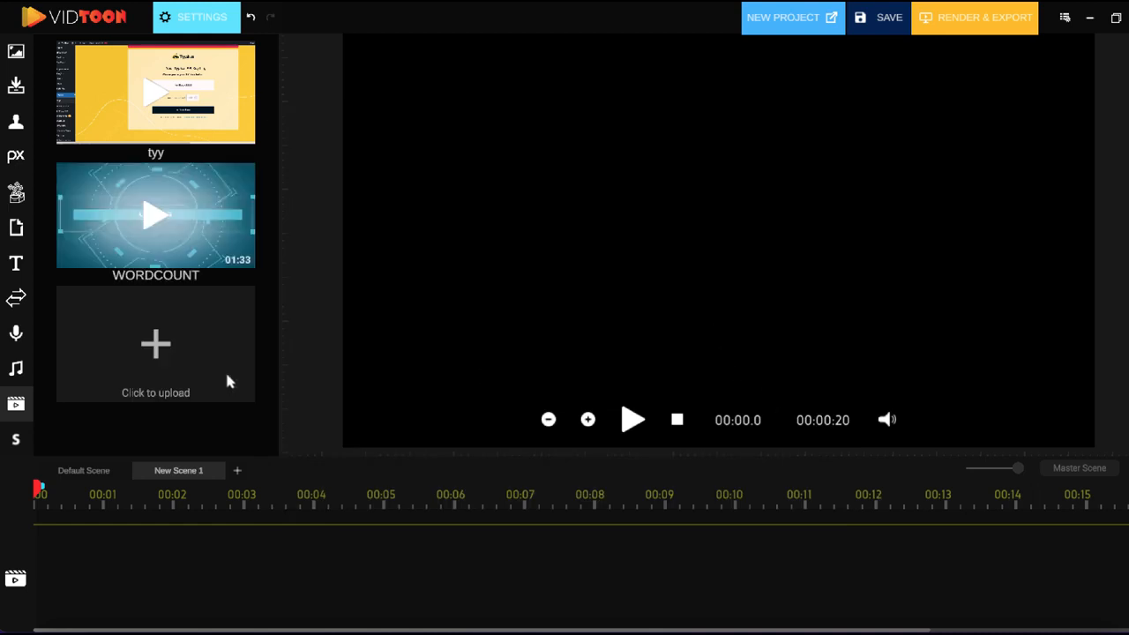
left_click(182, 244)
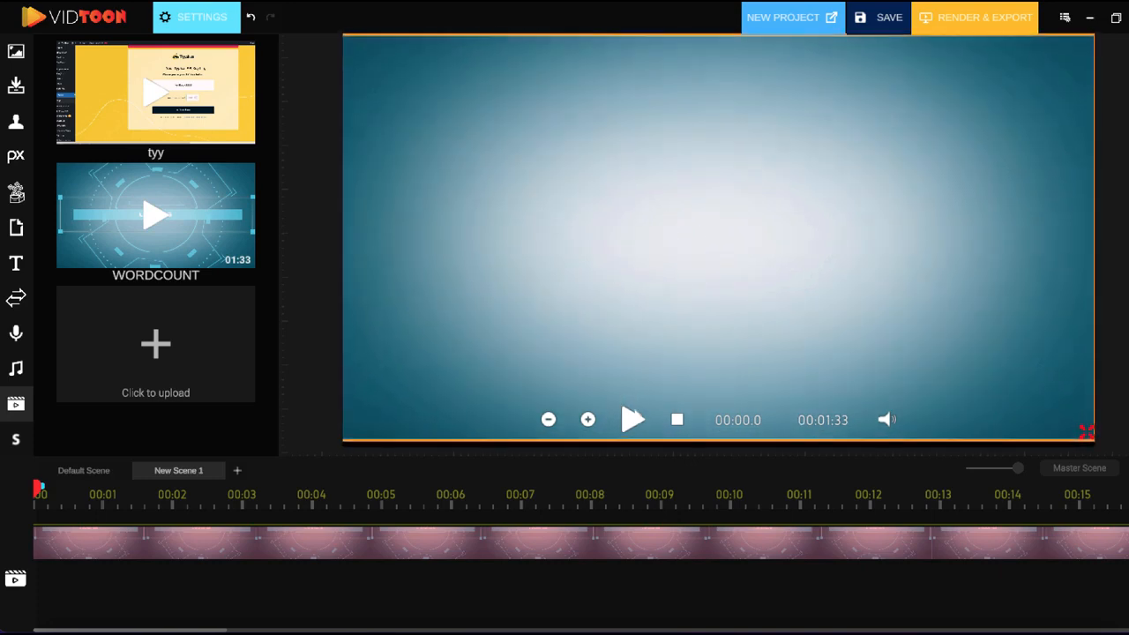
left_click(632, 420)
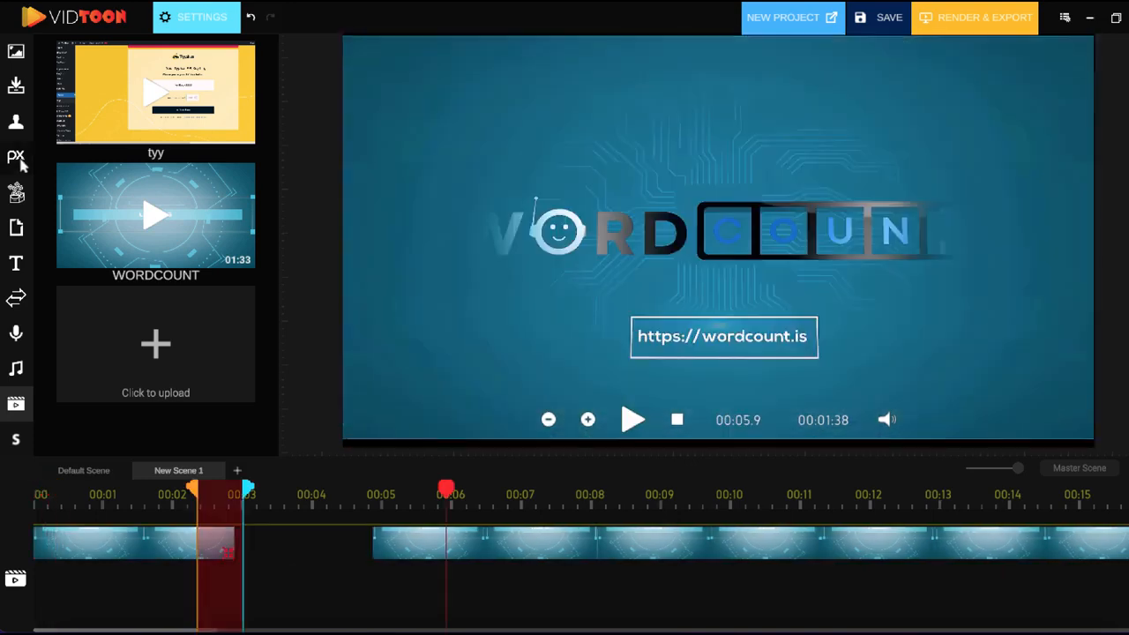
Search the Pixabay videos for "facebook" and download the social media icons video
left_click(16, 157)
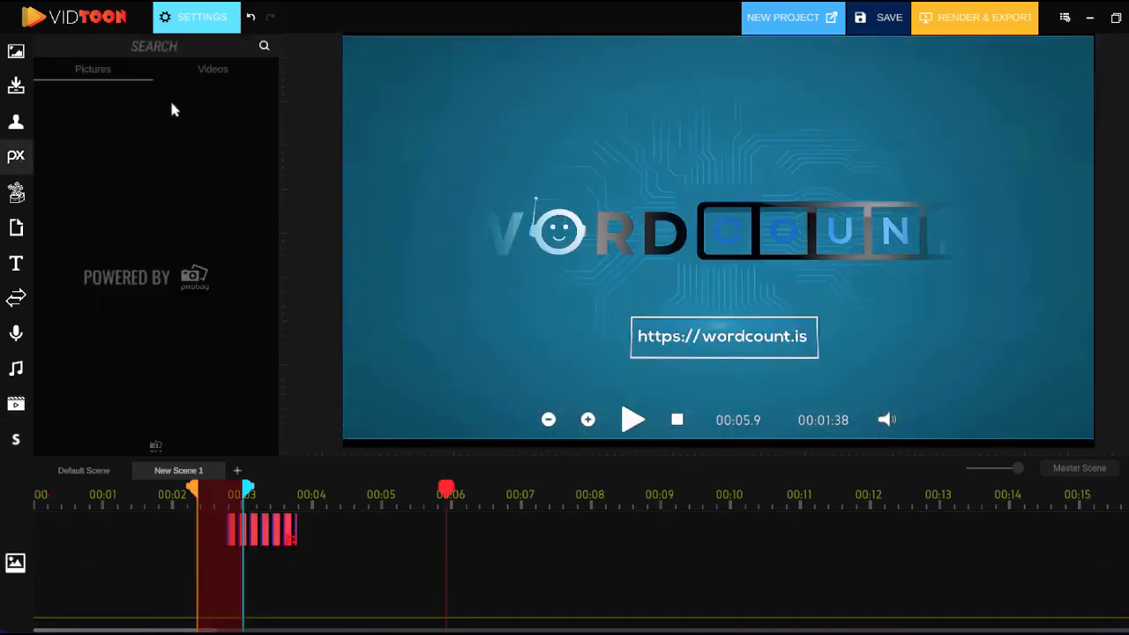
left_click(209, 74)
left_click(185, 47)
type("facebook")
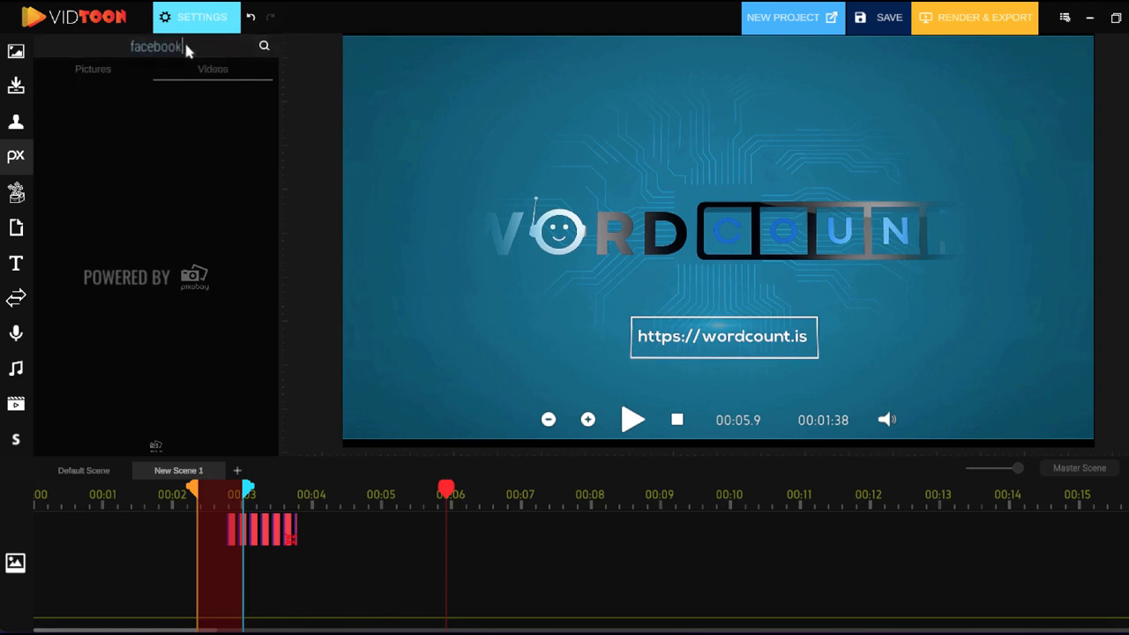
key("Return")
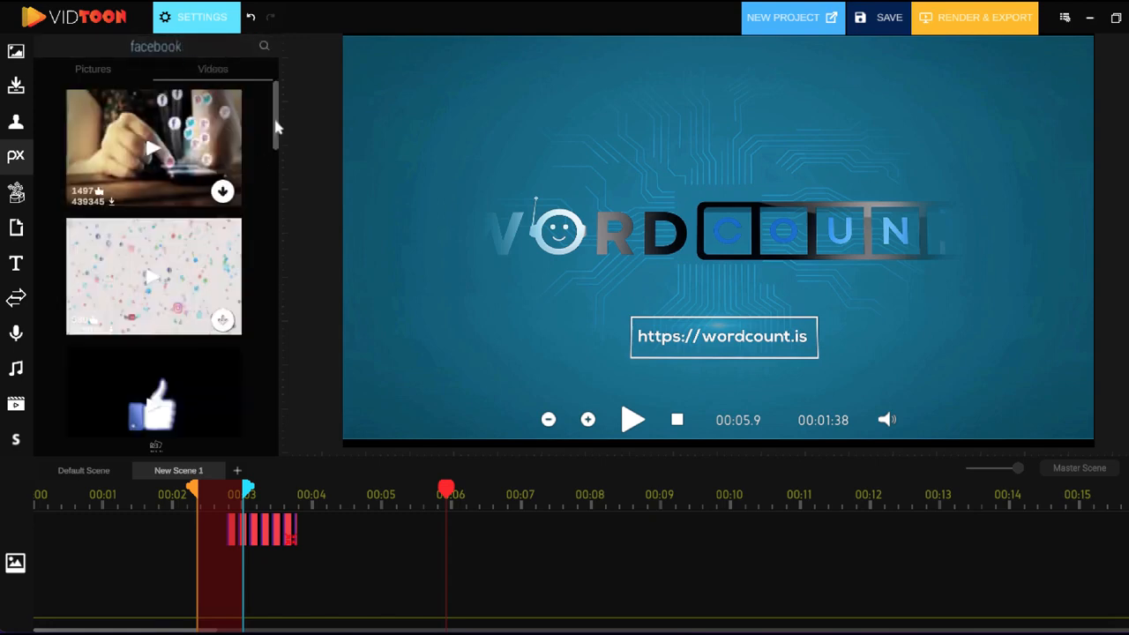
mouse_move(275, 126)
left_mouse_down()
mouse_move(277, 191)
mouse_move(277, 132)
left_mouse_up()
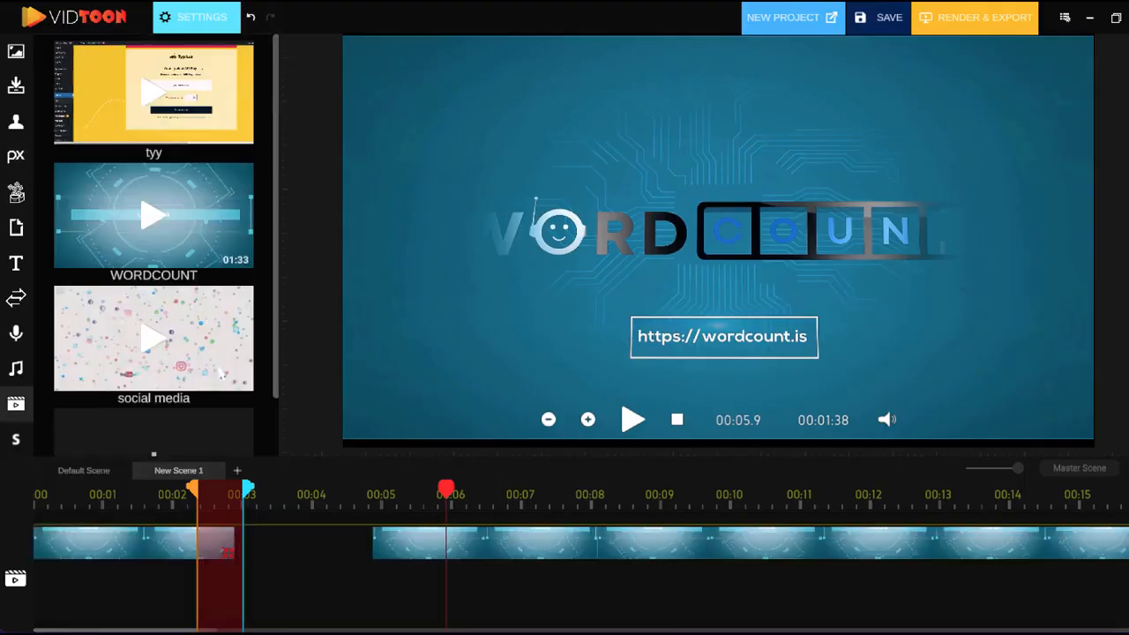
Create New Scene 2, add the social media video, enlarge it to fill the canvas and play it
scroll(222, 388, "down", 1)
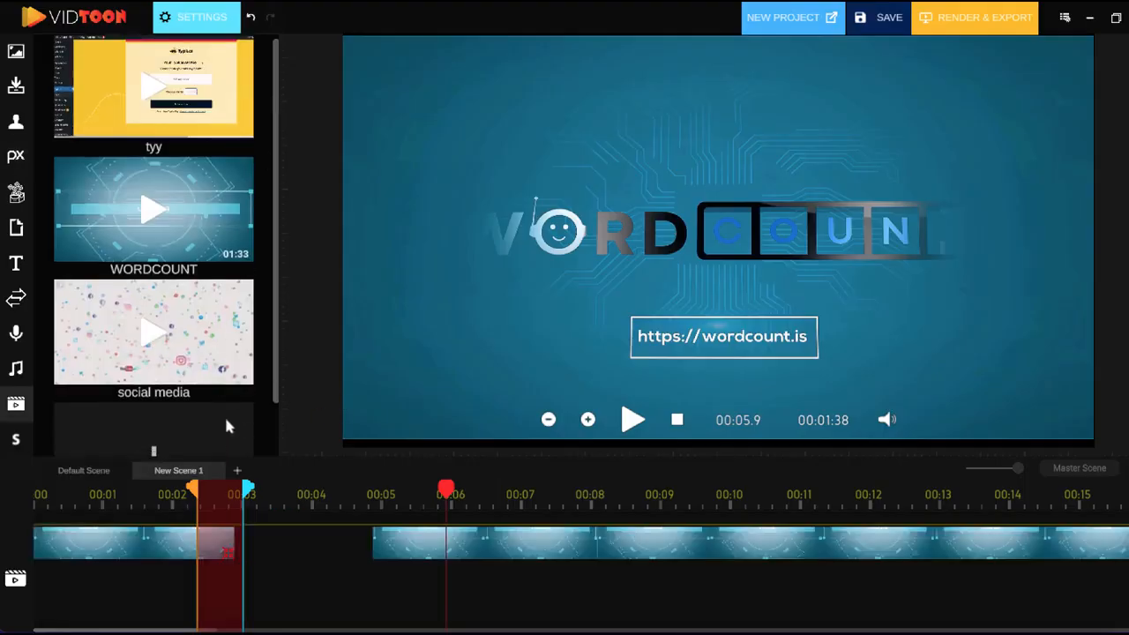
left_click(237, 471)
left_click(161, 334)
left_click_drag(1090, 443, 1098, 448)
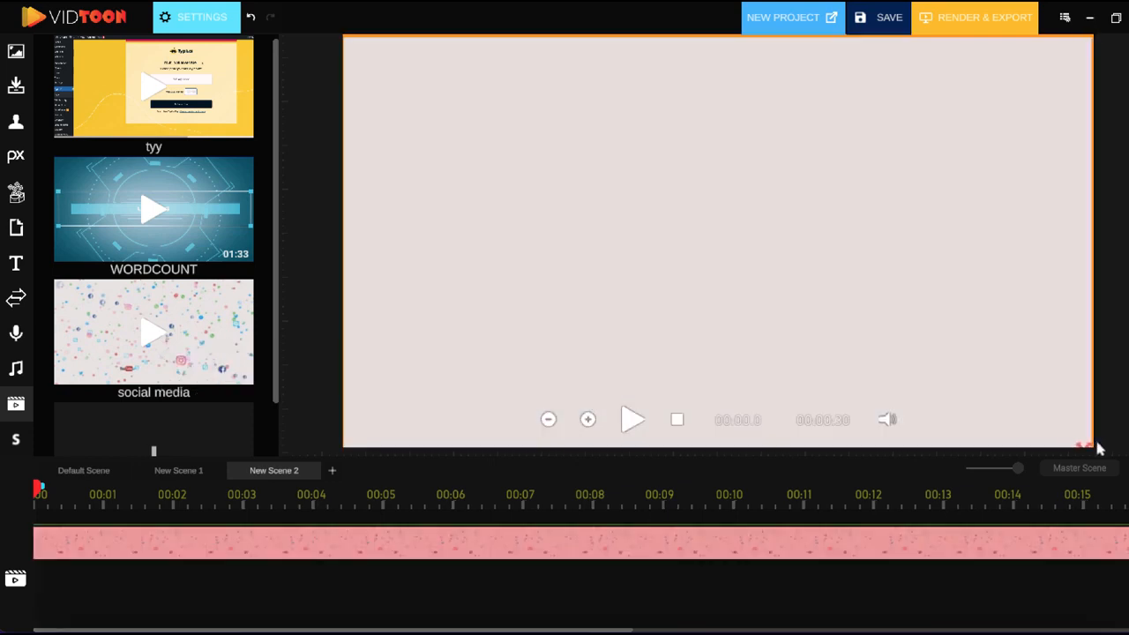
left_click(616, 437)
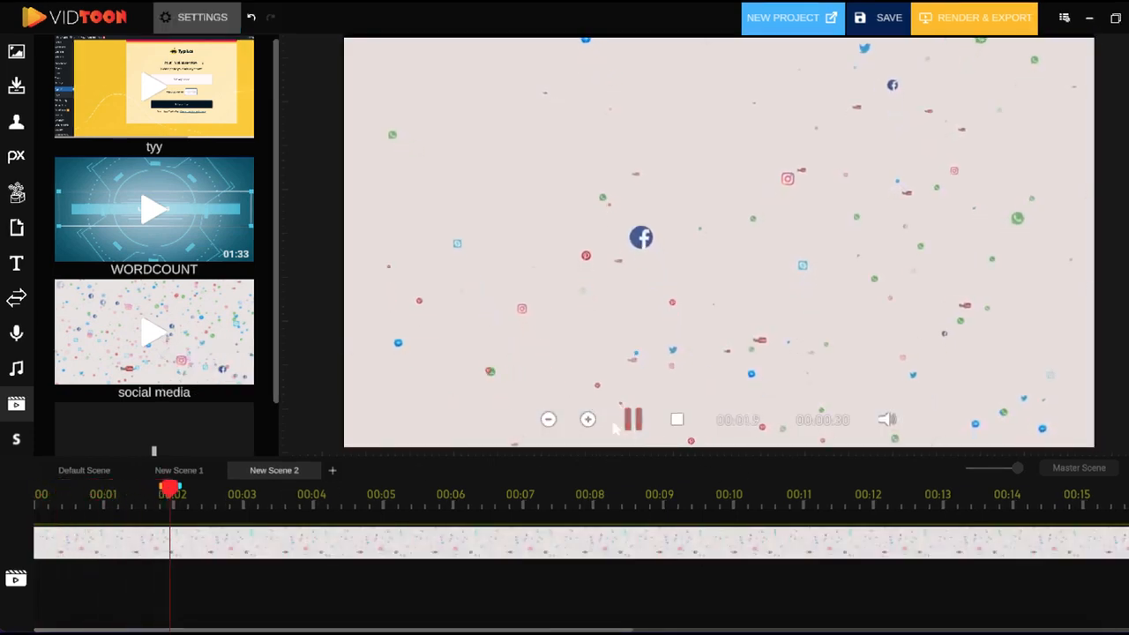
Mark a range up to 00:05 on the New Scene 2 timeline and cut the social media clip there
left_click(167, 488)
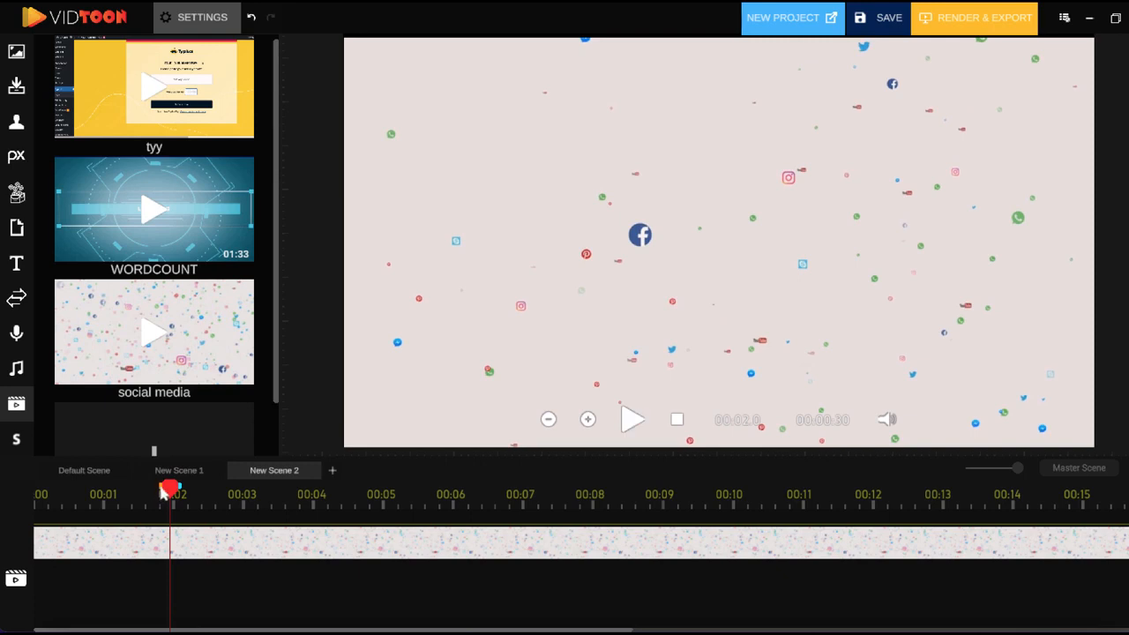
left_click_drag(179, 492, 411, 486)
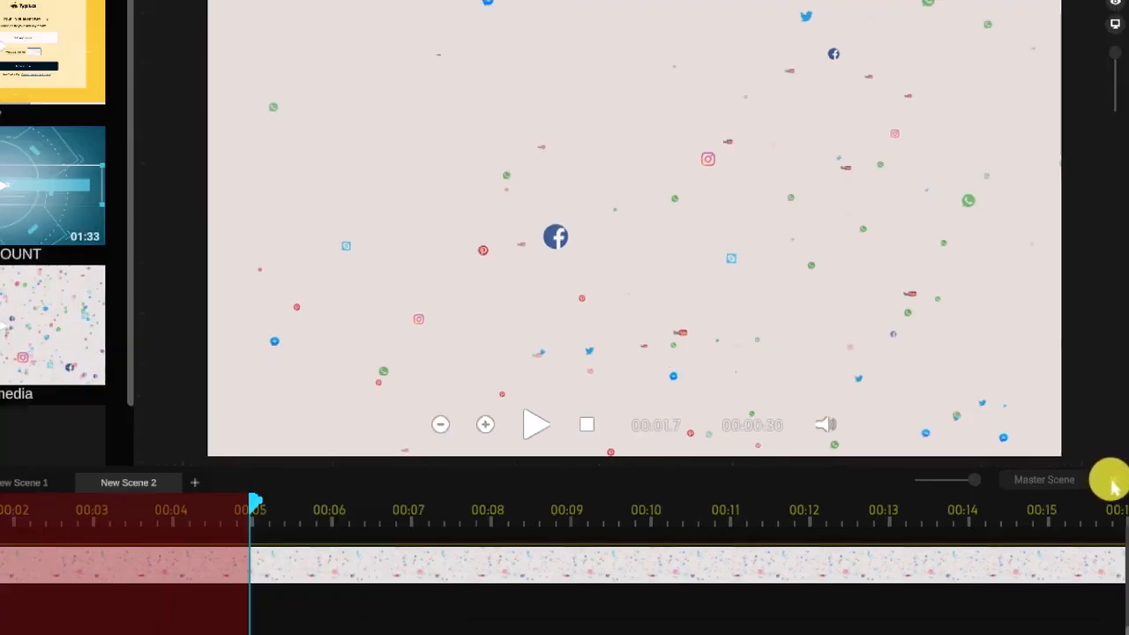
left_click(1114, 483)
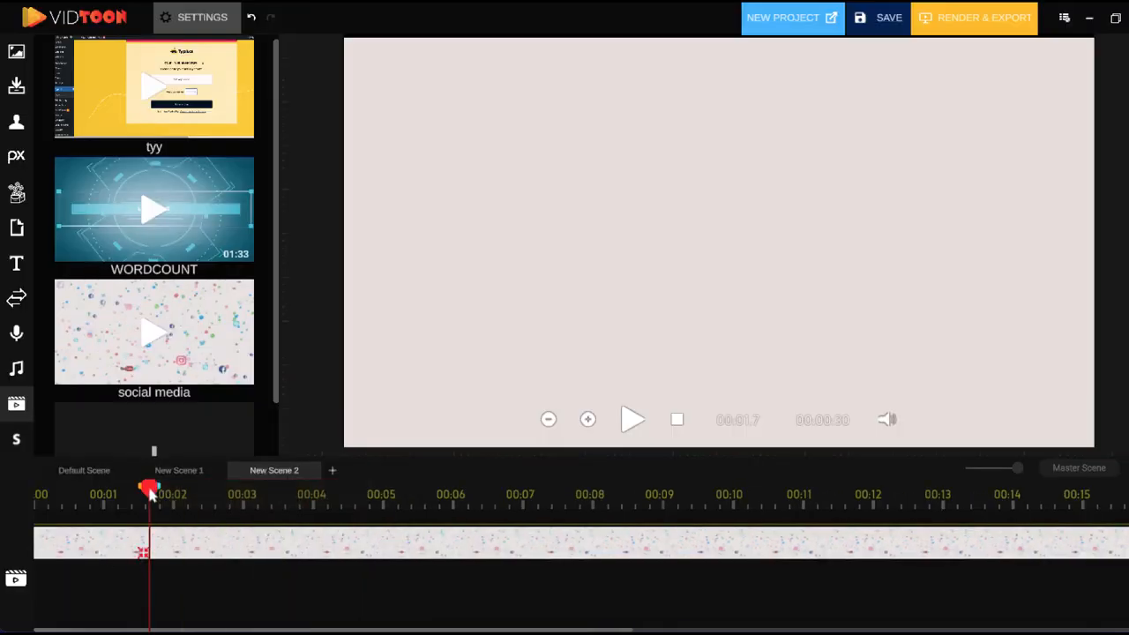
Split the social media clip at 00:04.3 and delete the section between 00:01.7 and 00:04.3
left_click_drag(150, 494, 331, 491)
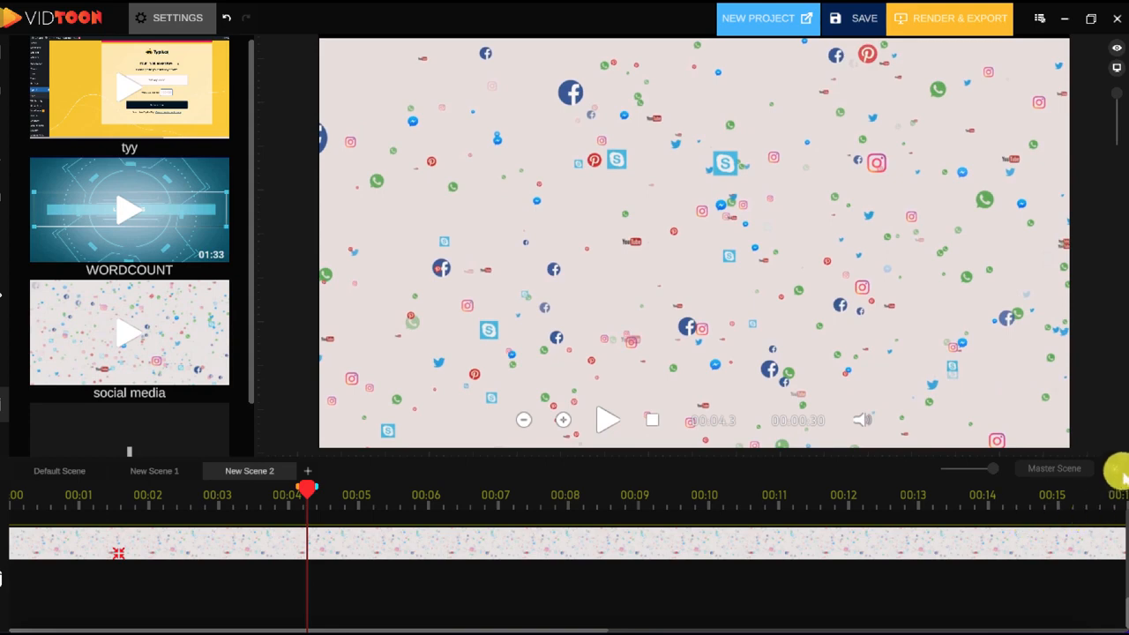
left_click(1114, 474)
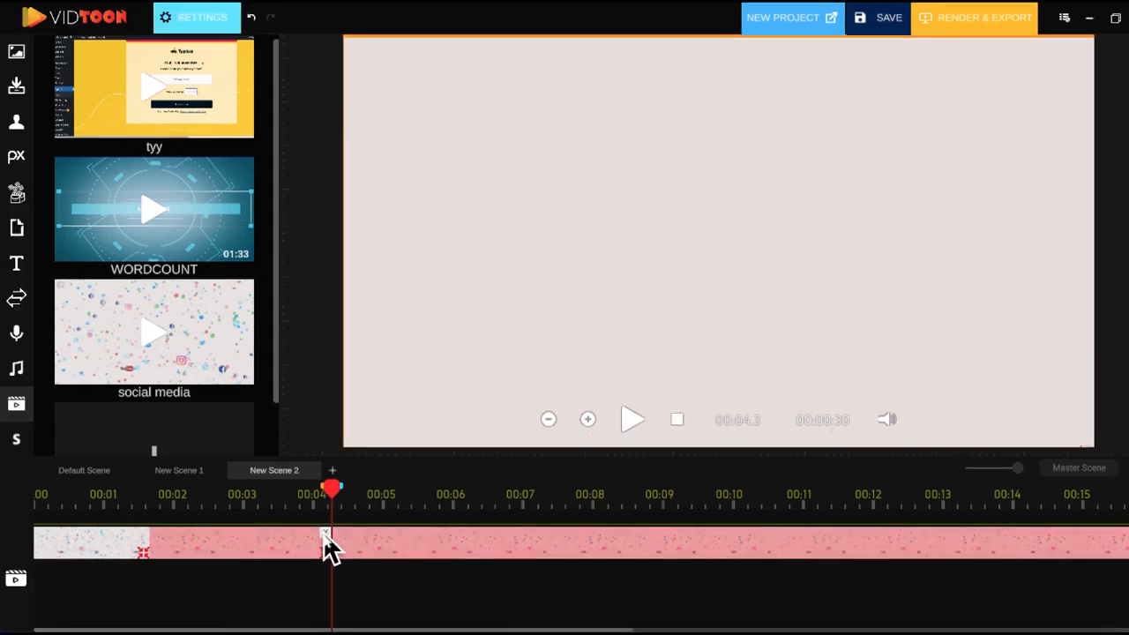
key("Delete")
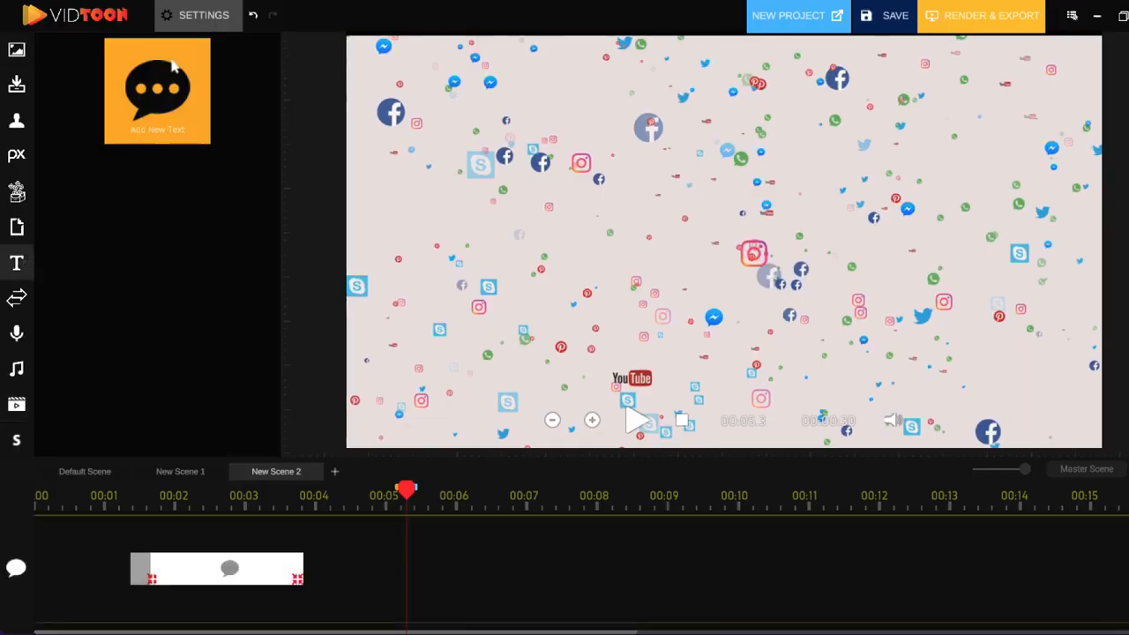
Set the New Scene 2 text's font to Agency FB Black Wide and enlarge its text box
left_click(188, 574)
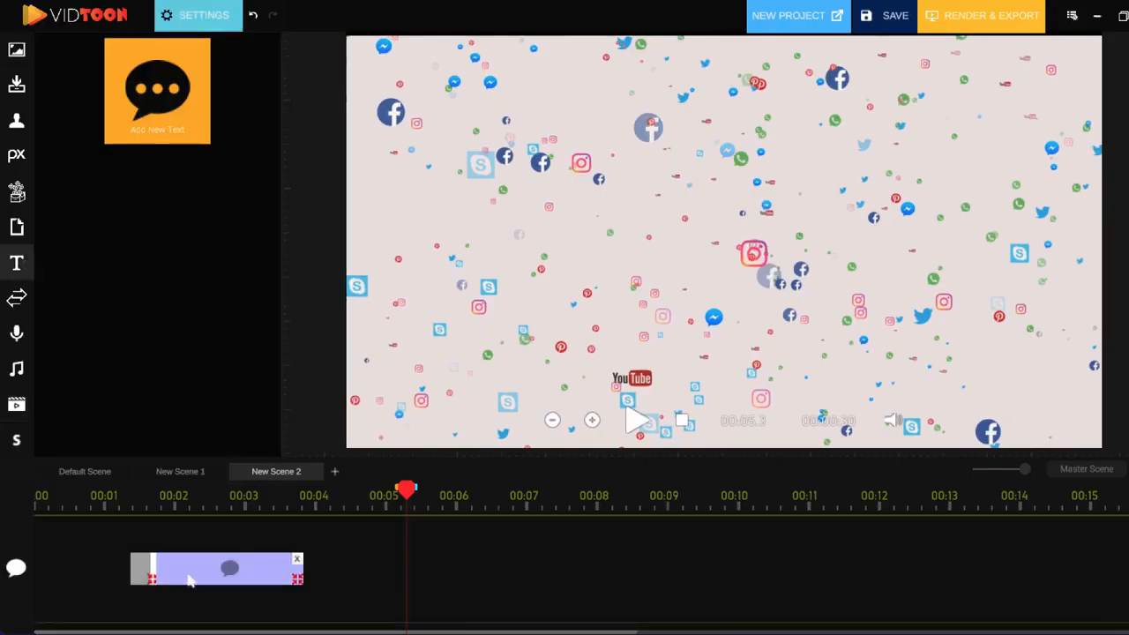
left_click(211, 15)
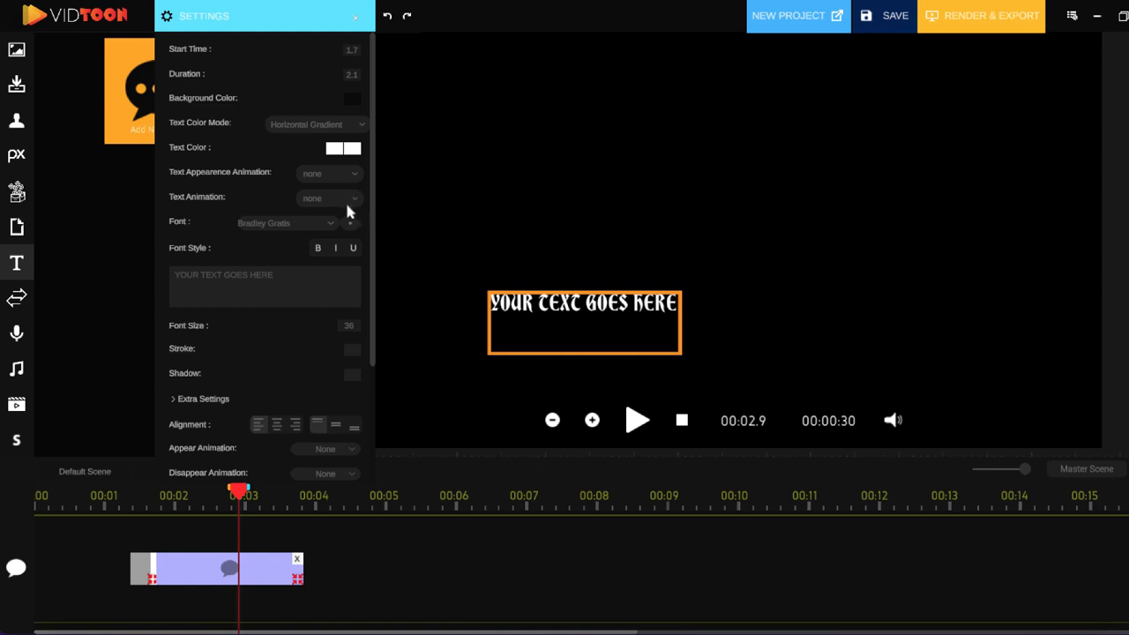
left_click(319, 224)
left_click(280, 262)
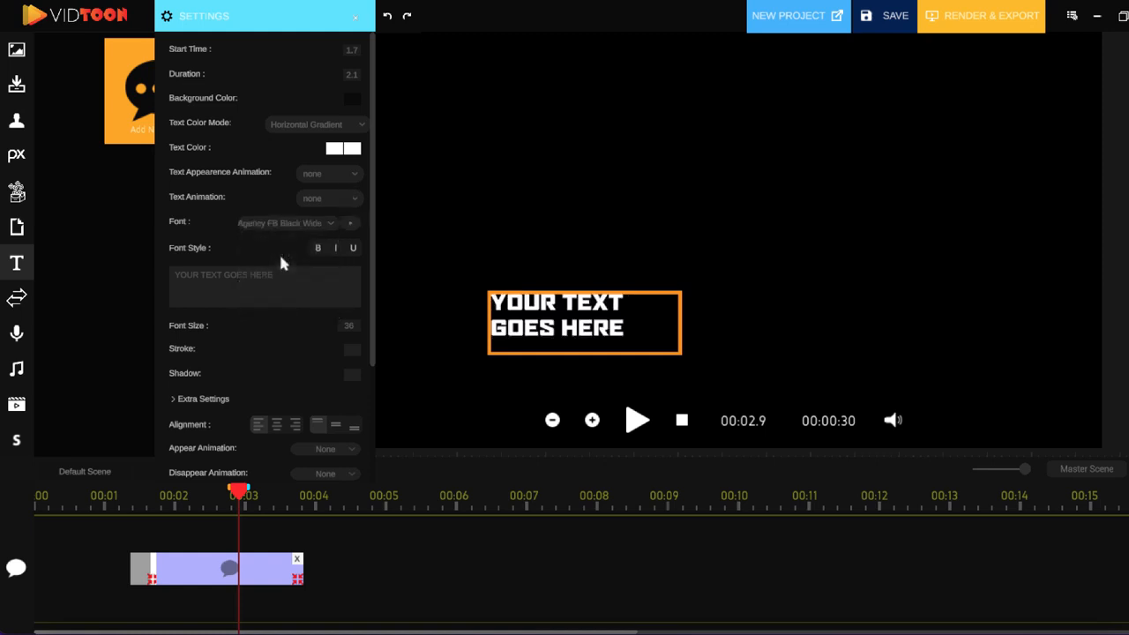
left_click_drag(699, 319, 911, 257)
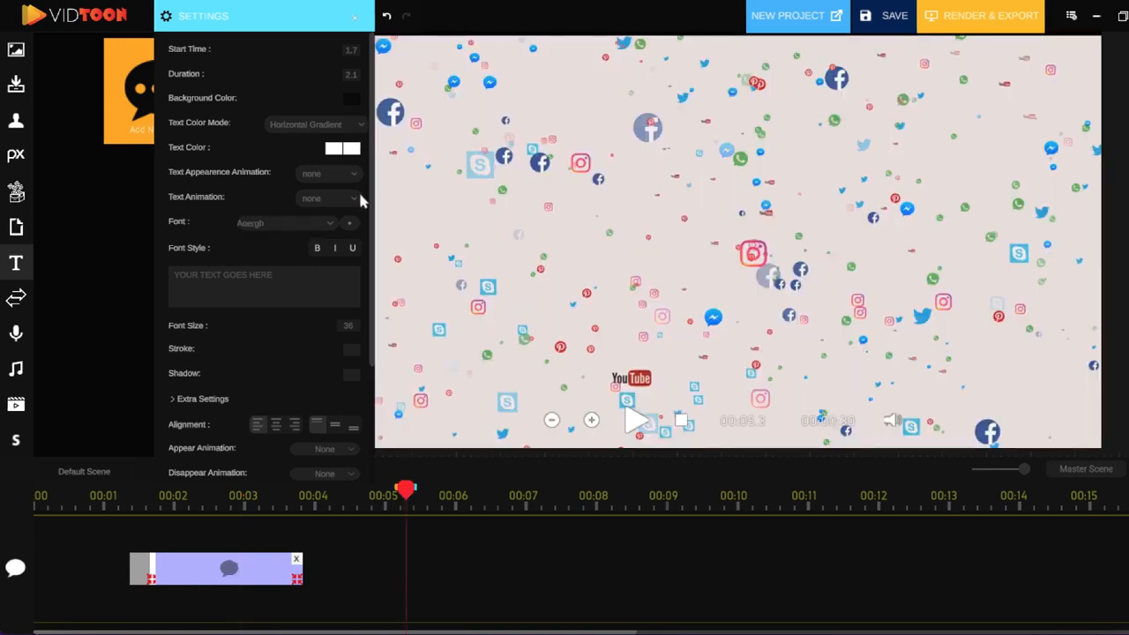
Import the font file Bradley Gratis.ttf from the Desktop and apply Bradley Gratis to the text
left_click(351, 226)
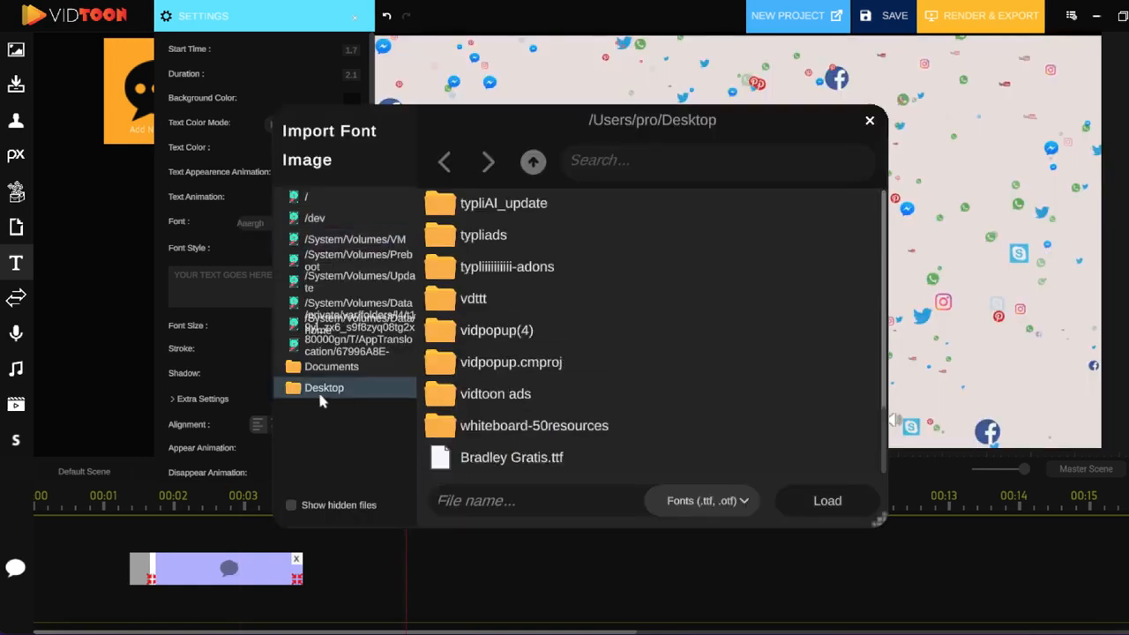
left_click(530, 457)
left_click(826, 500)
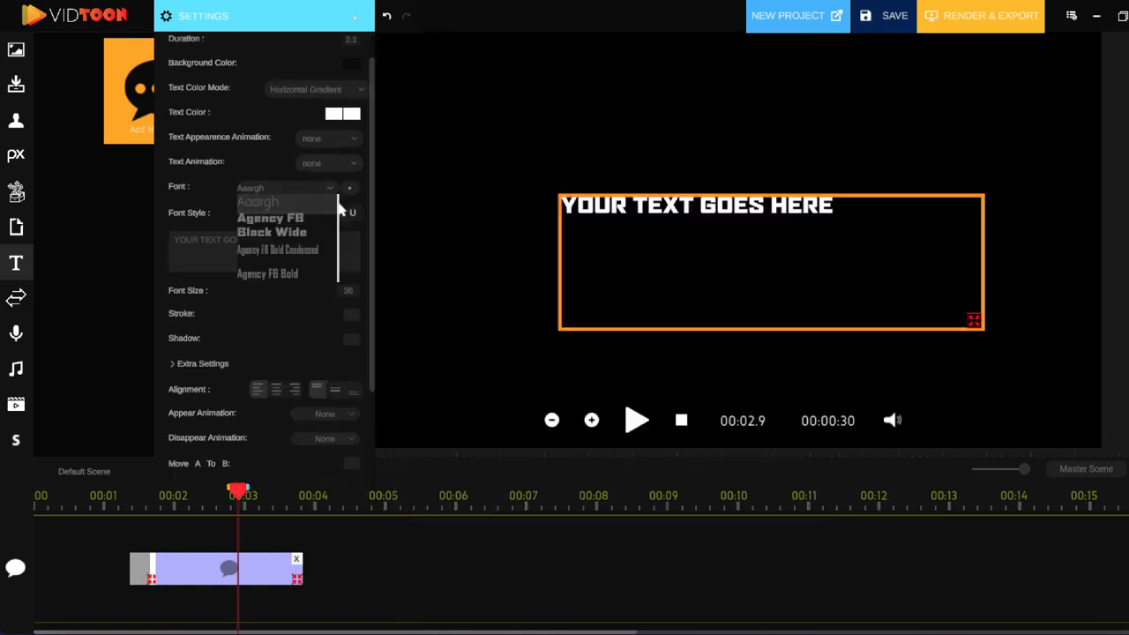
left_click_drag(340, 202, 333, 284)
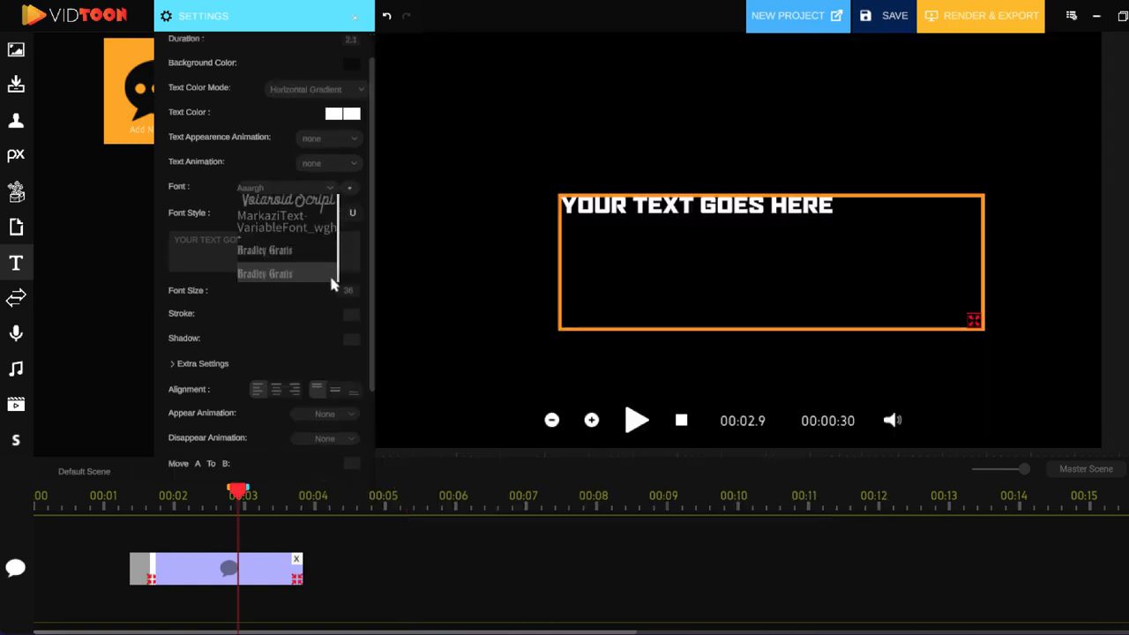
left_click(270, 275)
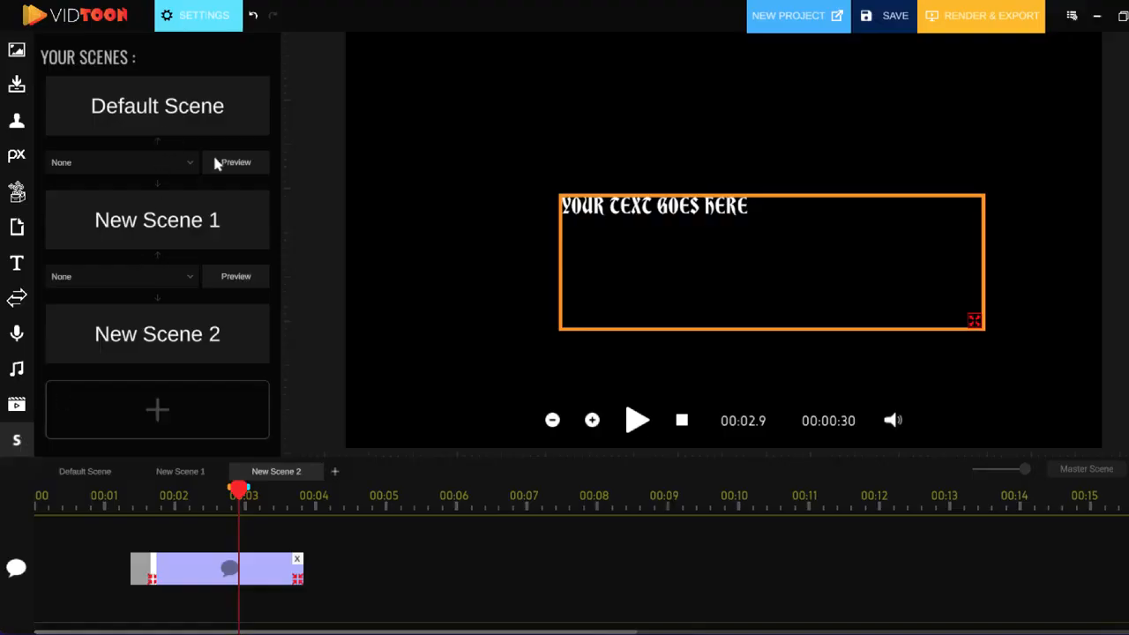
Set the transition between Default Scene and New Scene 1 to Linear01 and preview it
left_click(132, 162)
left_click(84, 258)
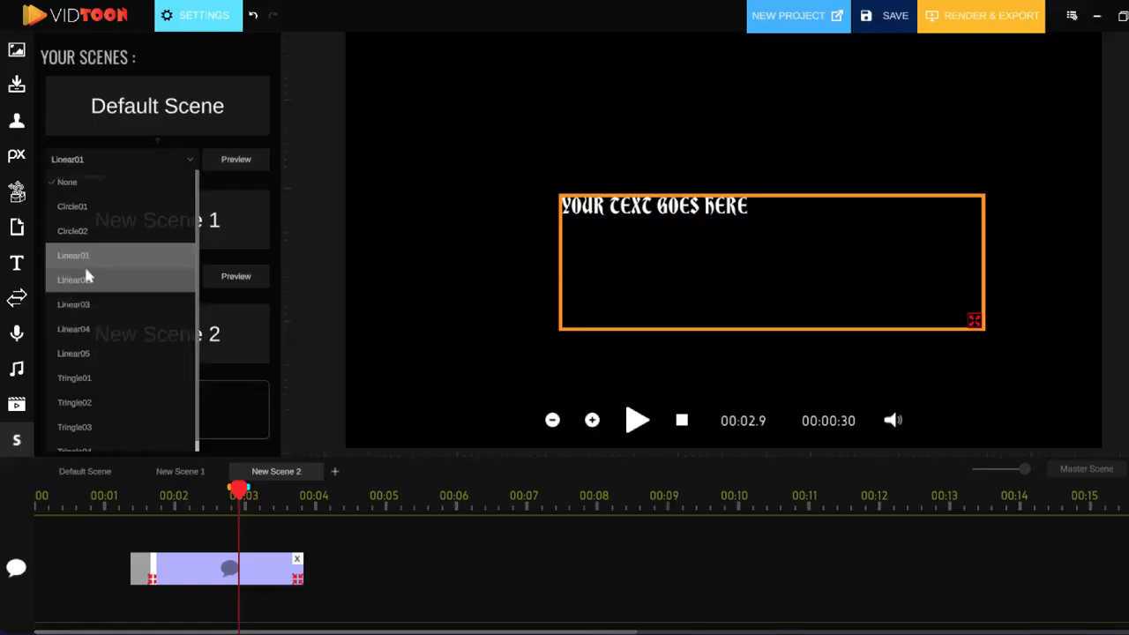
left_click(236, 161)
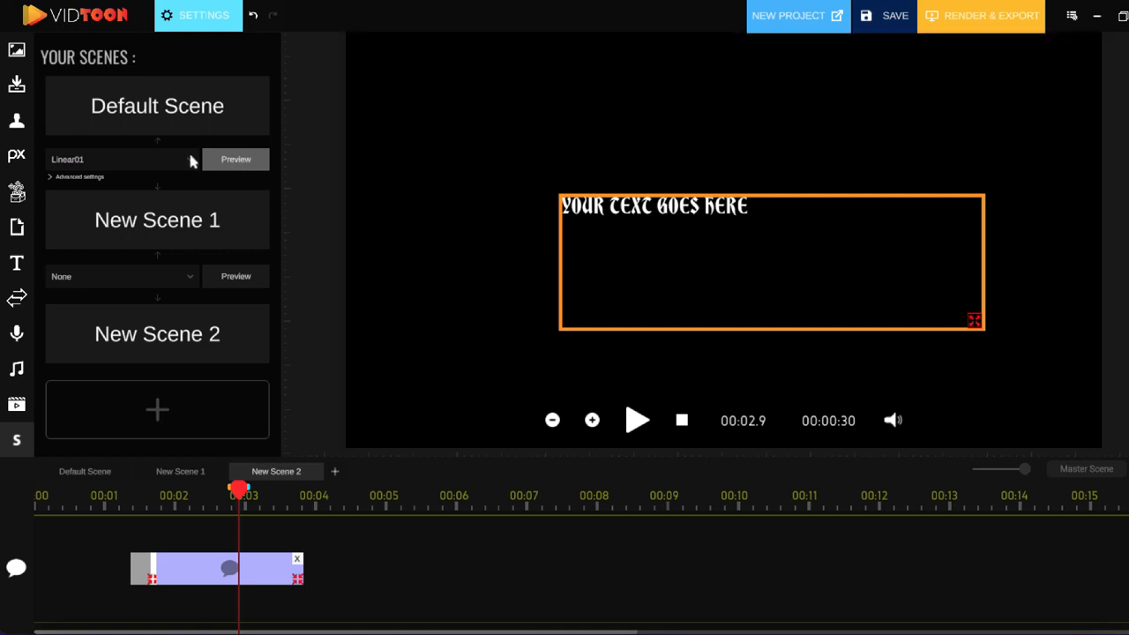
Recolour the Linear01 scene transition to lime green, turquoise and violet, and preview the result
left_click(80, 177)
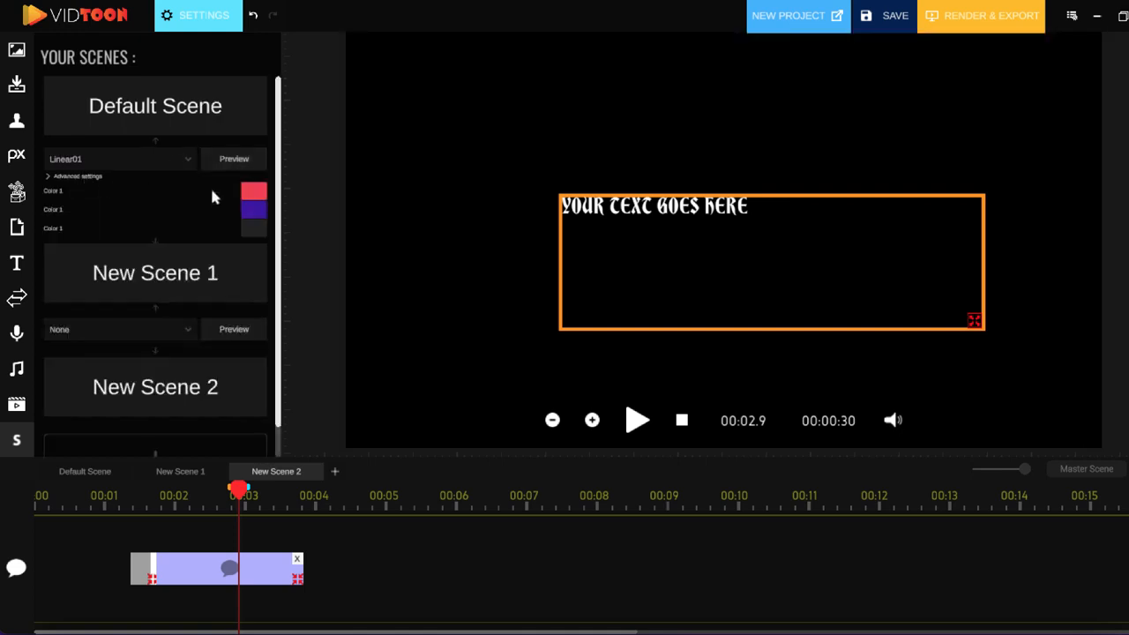
left_click(254, 192)
left_click_drag(313, 181, 310, 174)
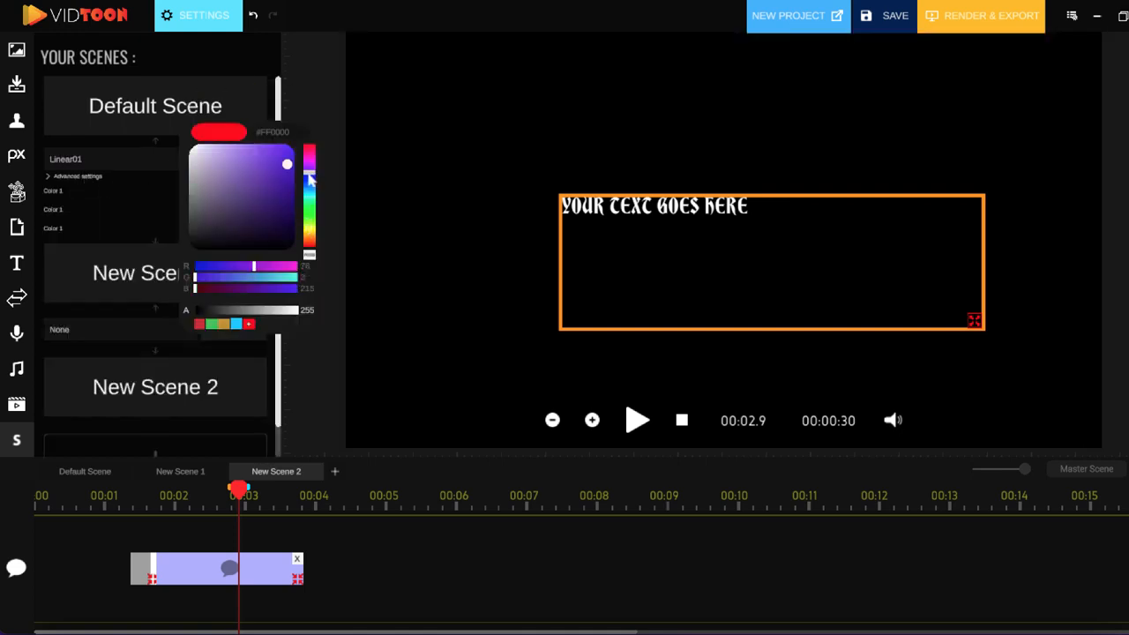
left_click(147, 179)
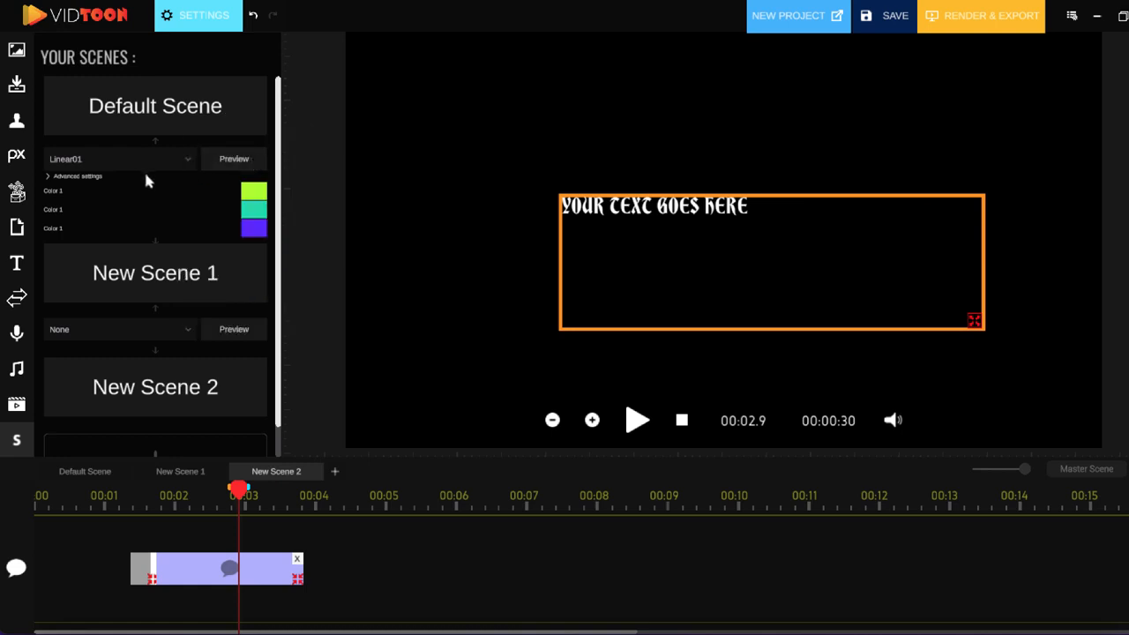
left_click(234, 161)
Place a transition from the library at 00:01.7 in New Scene 2, where the first social media clip section ends
left_click(17, 52)
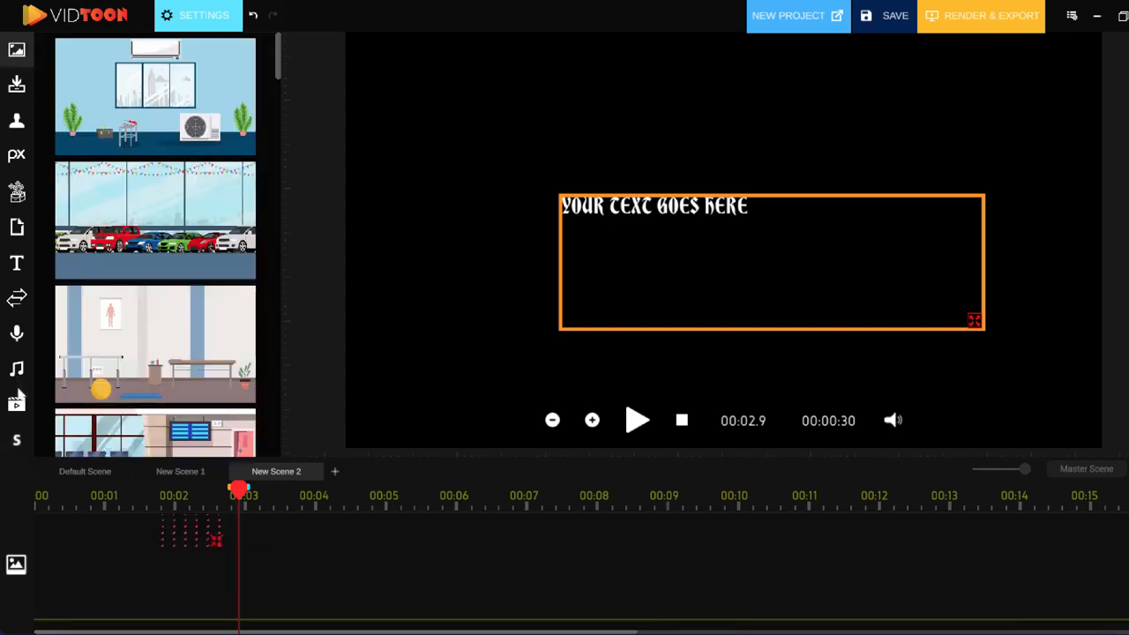
left_click(17, 405)
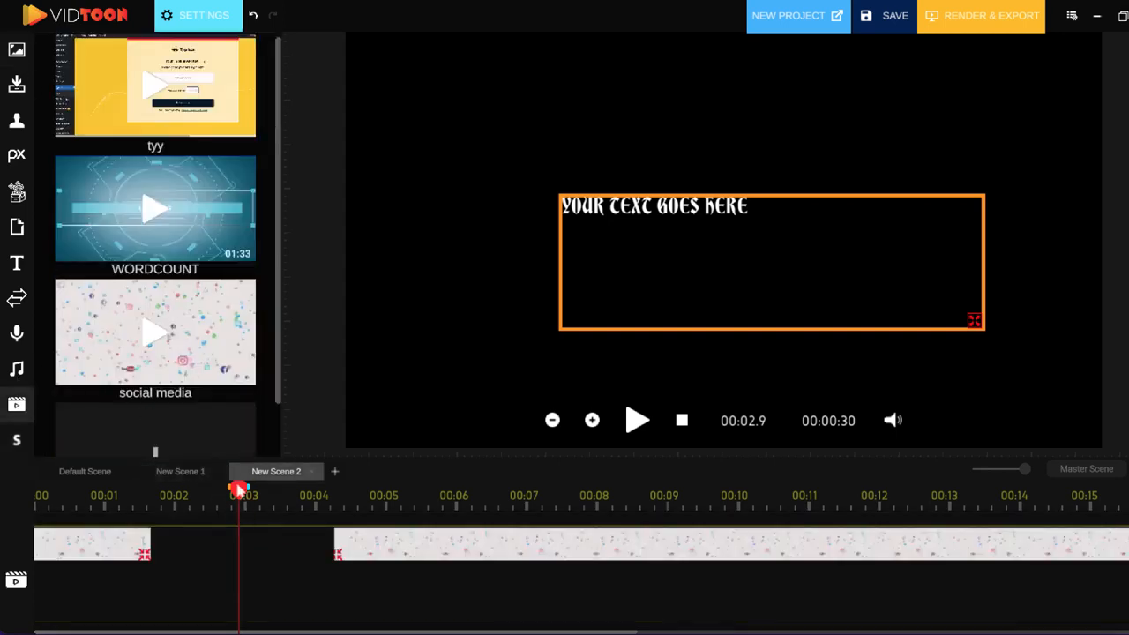
left_click_drag(175, 501, 152, 496)
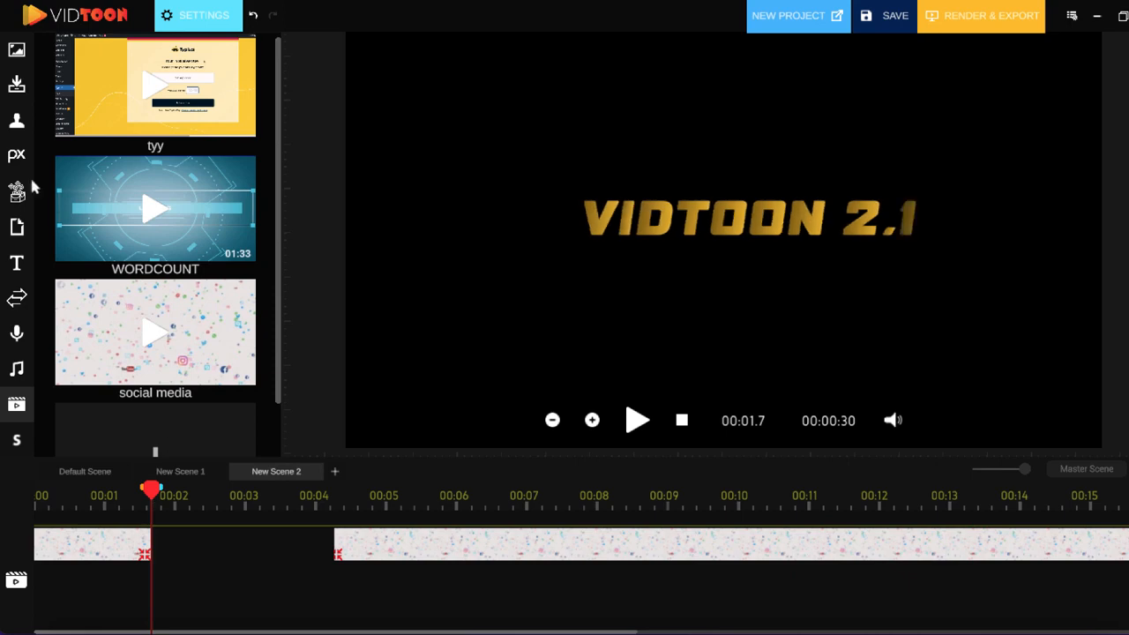
left_click(17, 299)
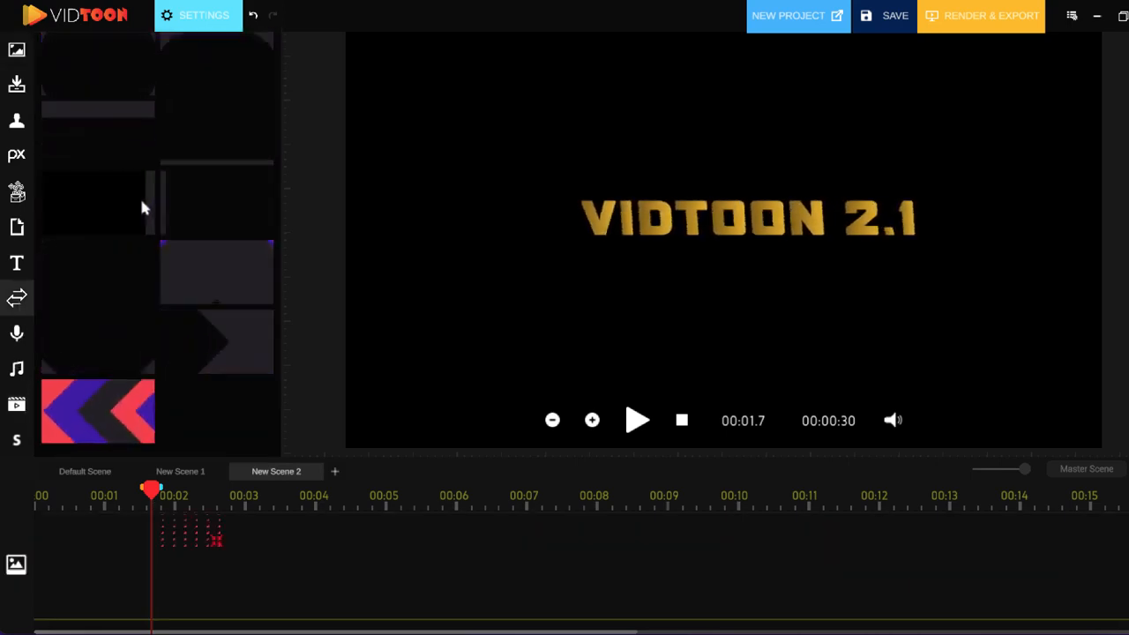
left_click_drag(131, 286, 194, 536)
Recolour the transition at 00:01.7, setting its first colour to magenta and adjusting its other colours
left_click(183, 535)
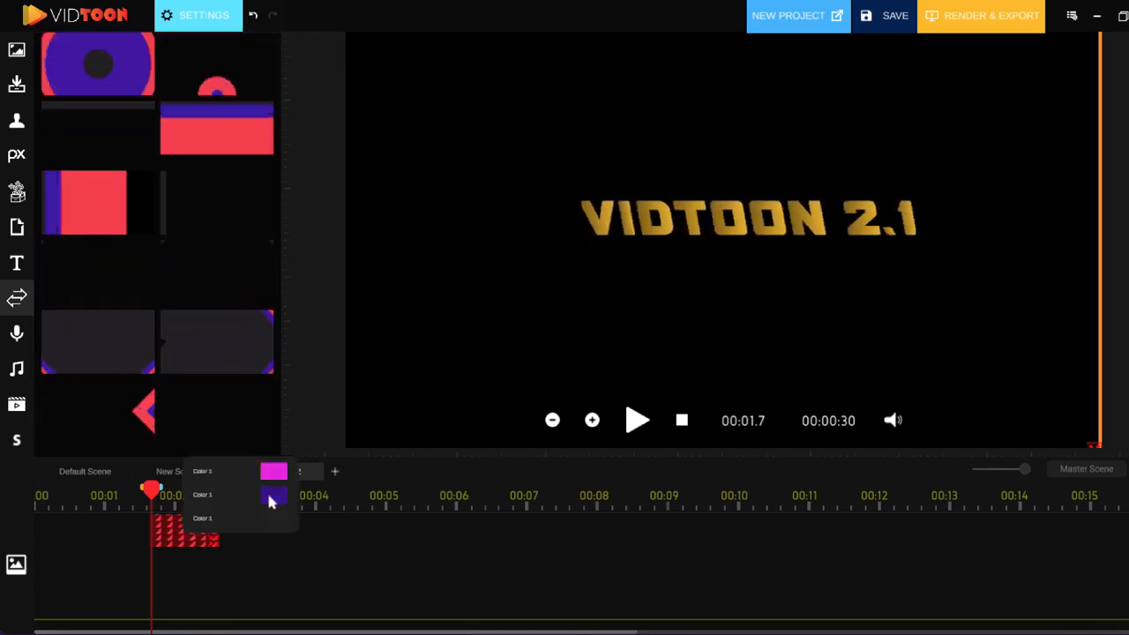
left_click(270, 498)
left_click_drag(305, 504, 303, 505)
left_click(253, 545)
left_click(272, 494)
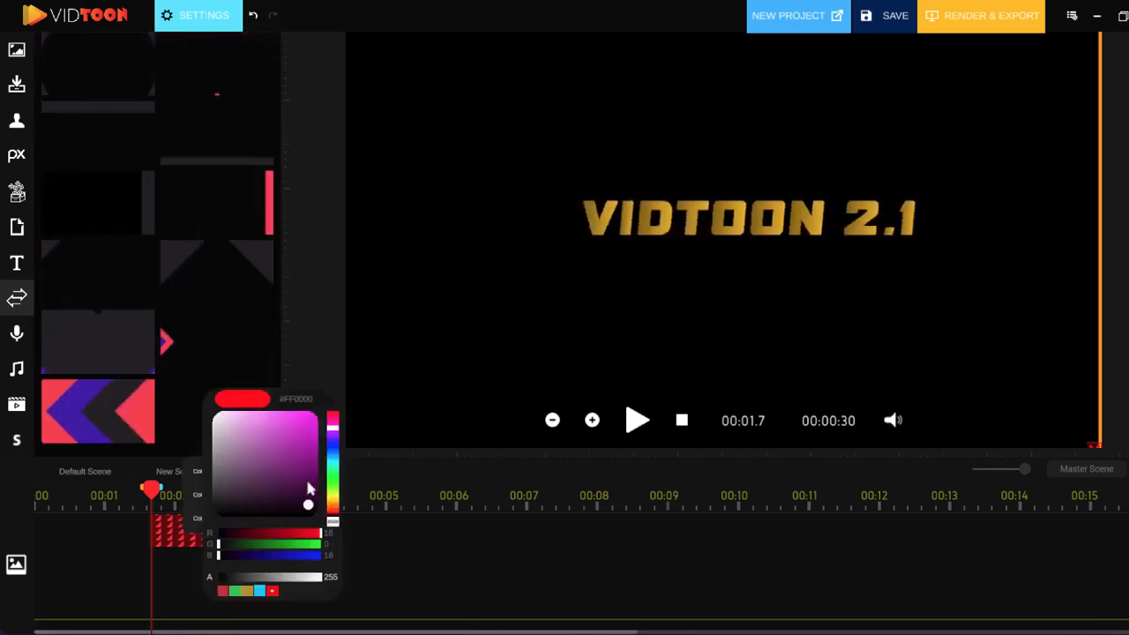
left_click(335, 481)
left_click(294, 433)
left_click(427, 607)
left_click(427, 608)
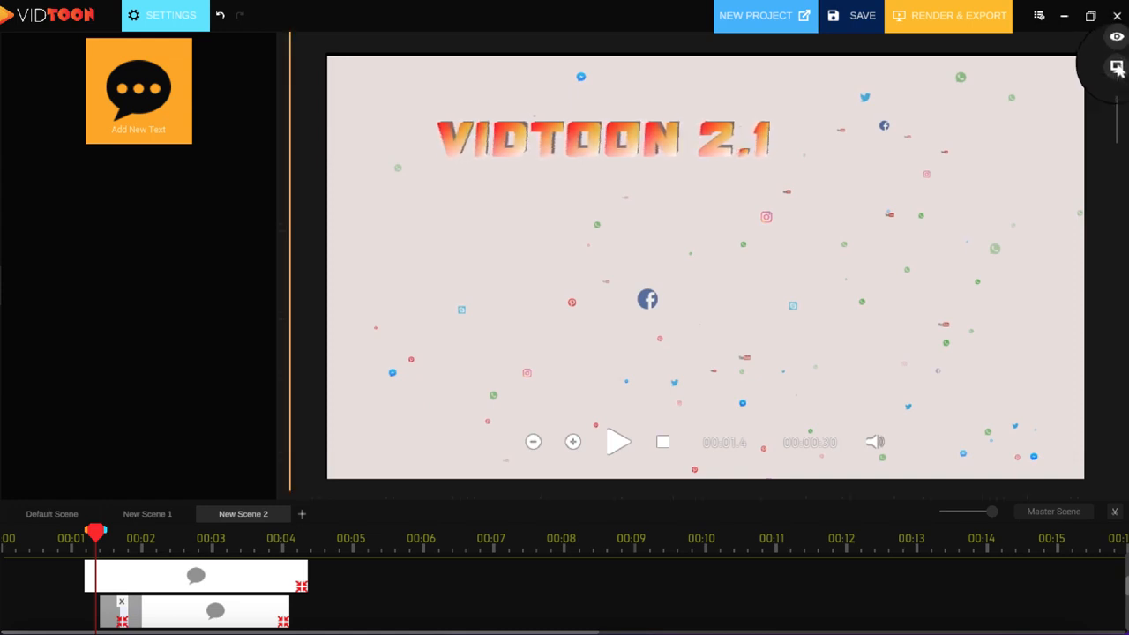
Reduce the canvas zoom, show the alignment guide lines, and set the playhead to 00:01.7 in New Scene 2
mouse_move(1117, 101)
left_mouse_down()
mouse_move(1118, 131)
mouse_move(1119, 121)
left_mouse_up()
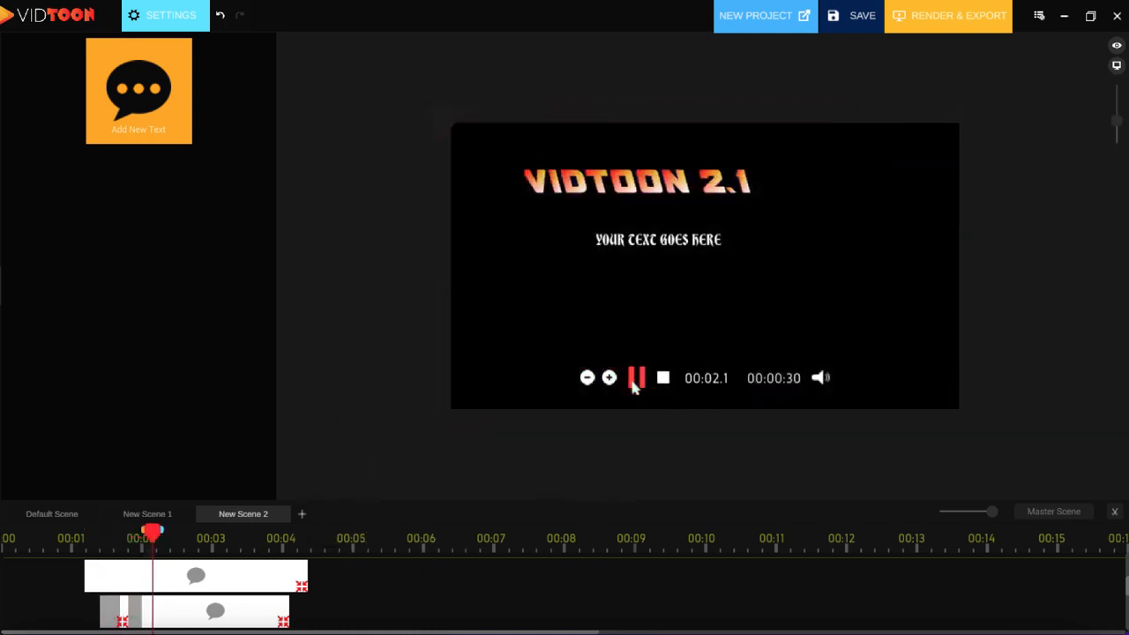
left_click_drag(190, 533, 102, 540)
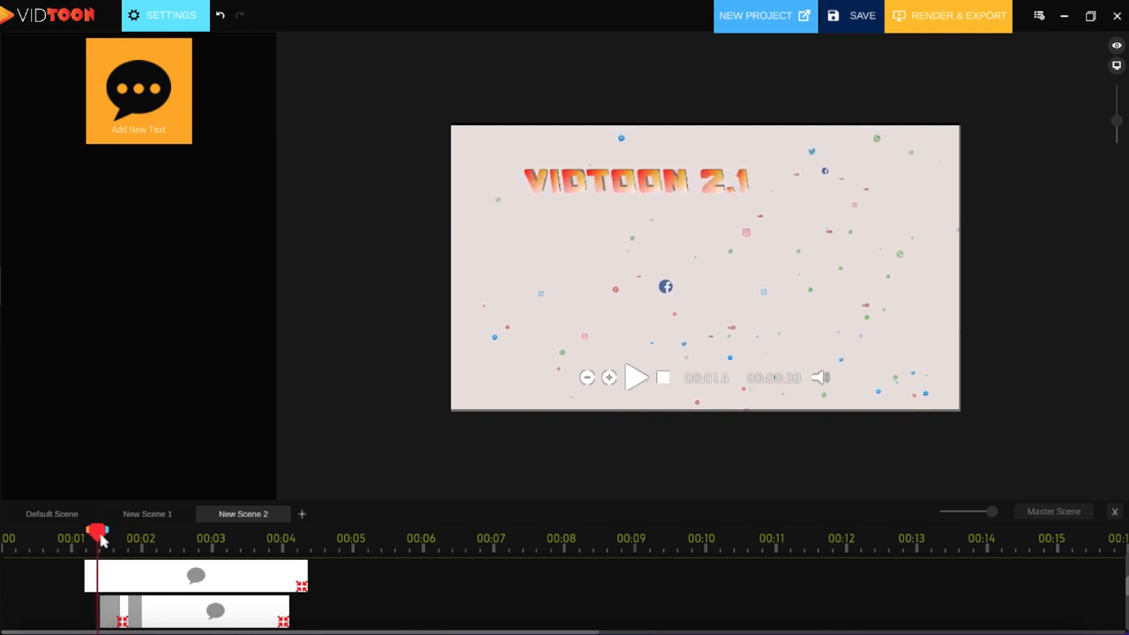
left_click(1117, 46)
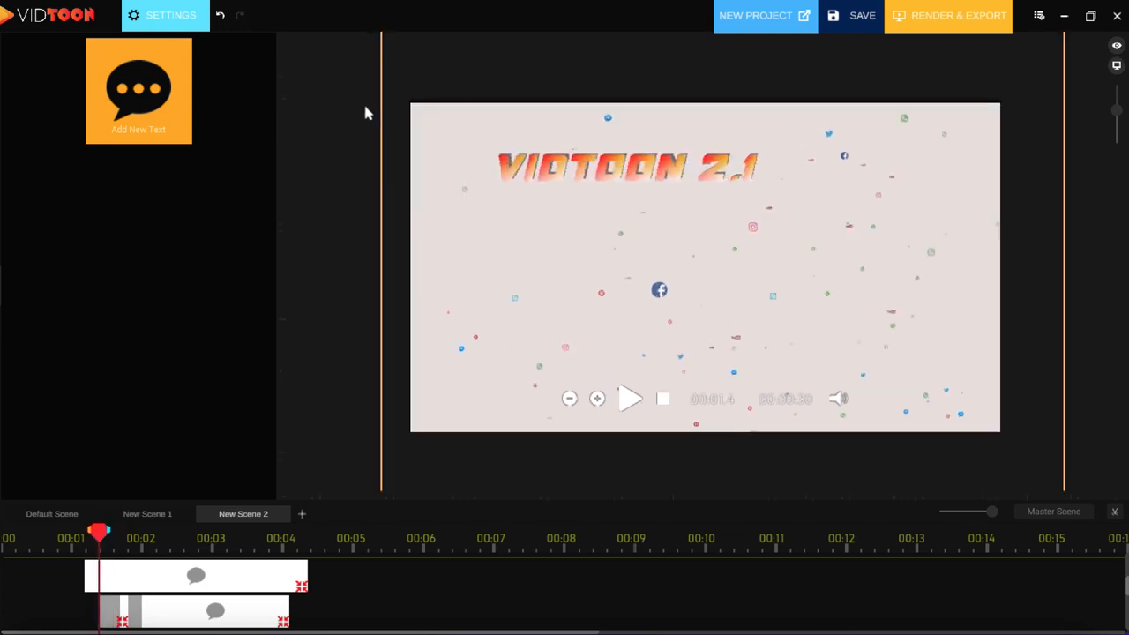
mouse_move(115, 540)
left_mouse_down()
mouse_move(281, 538)
mouse_move(108, 539)
mouse_move(123, 547)
left_mouse_up()
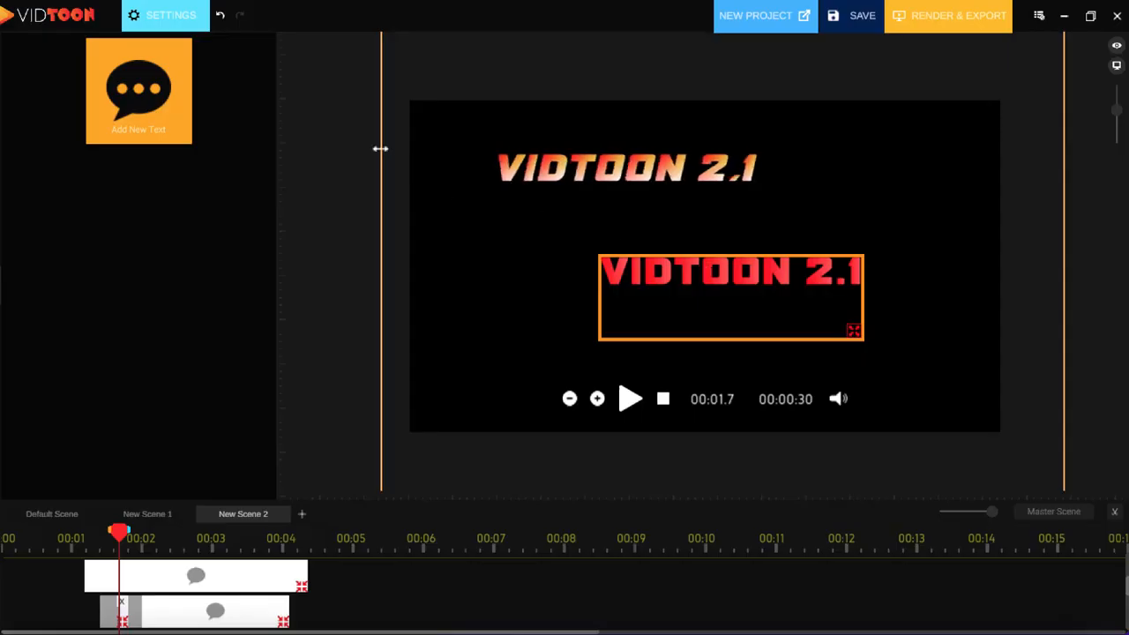
Place the vertical guides at both ends of the upper VIDTOON 2.1 title and line up the red text beneath it
left_click_drag(380, 149, 496, 151)
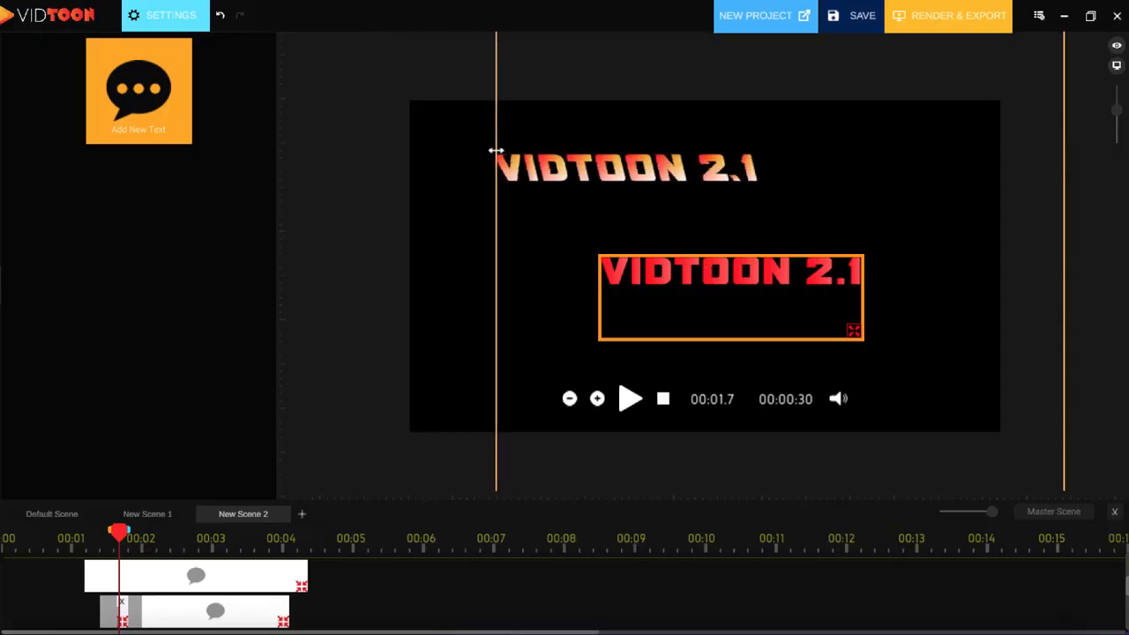
left_click_drag(693, 278, 582, 275)
left_click(764, 209)
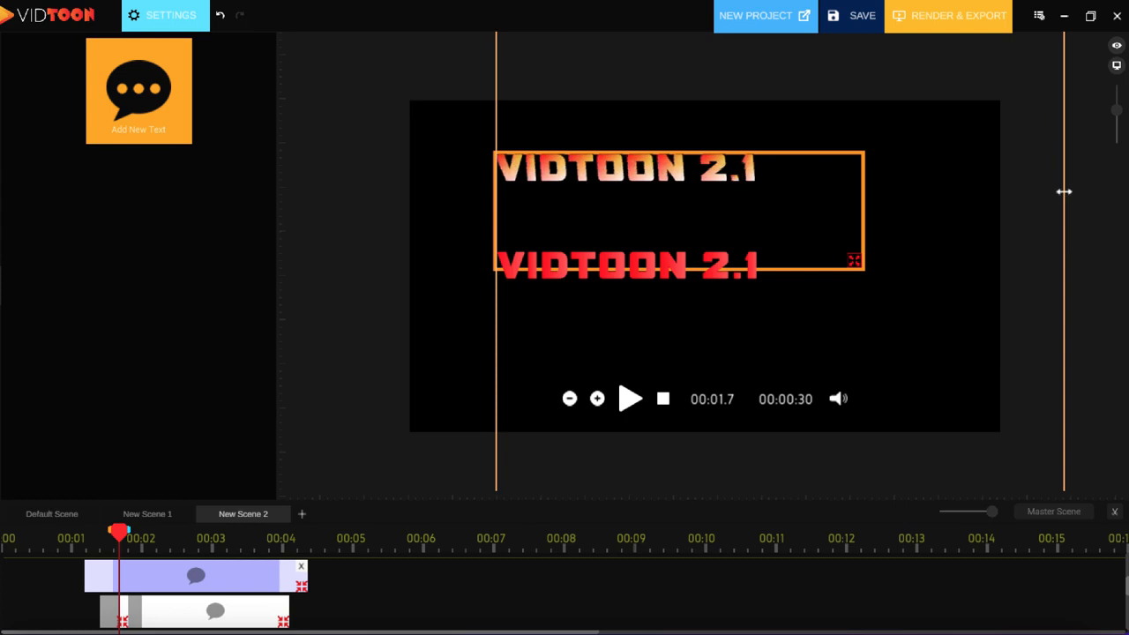
left_click_drag(1064, 192, 756, 197)
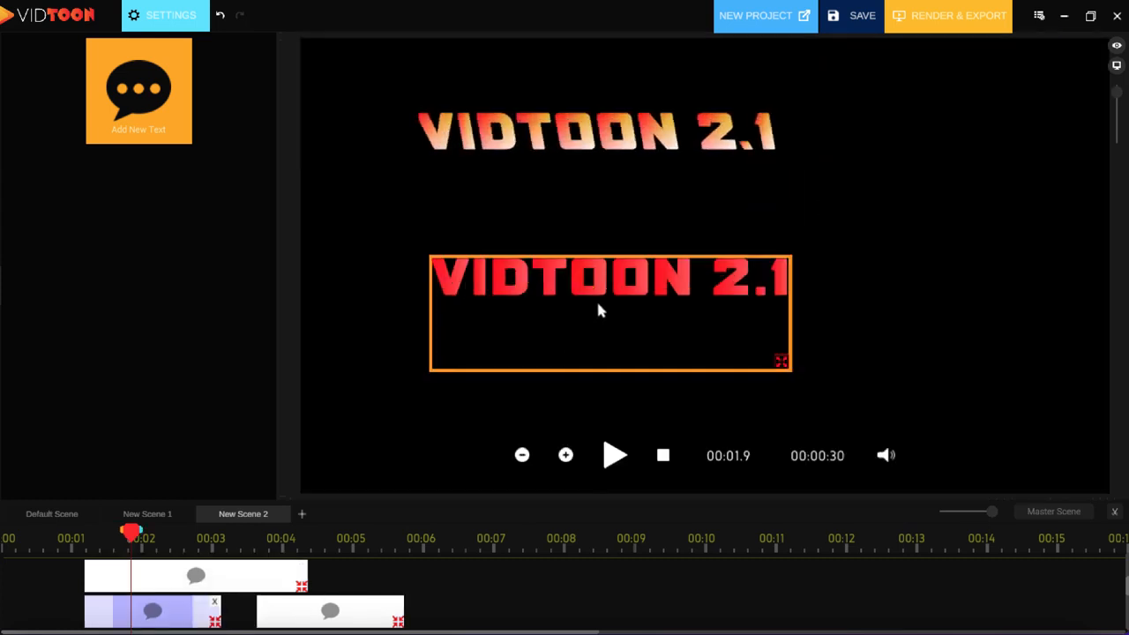
Offset the red VIDTOON 2.1 text to the lower right of the upper title and select both texts together
left_click_drag(598, 304, 753, 325)
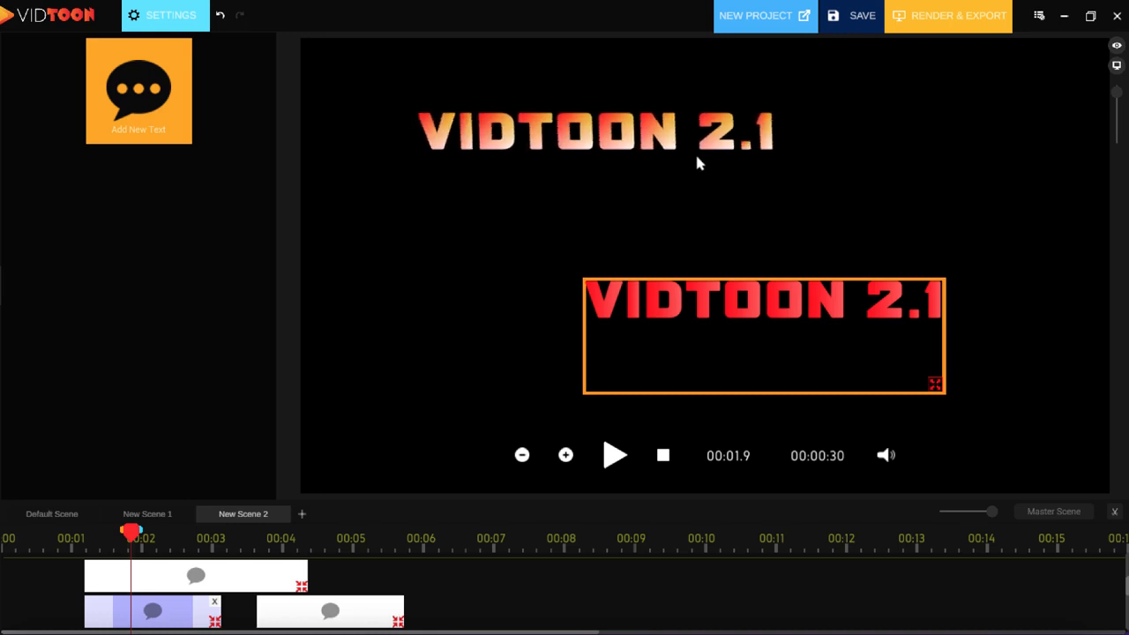
left_click(678, 130)
left_click(661, 297)
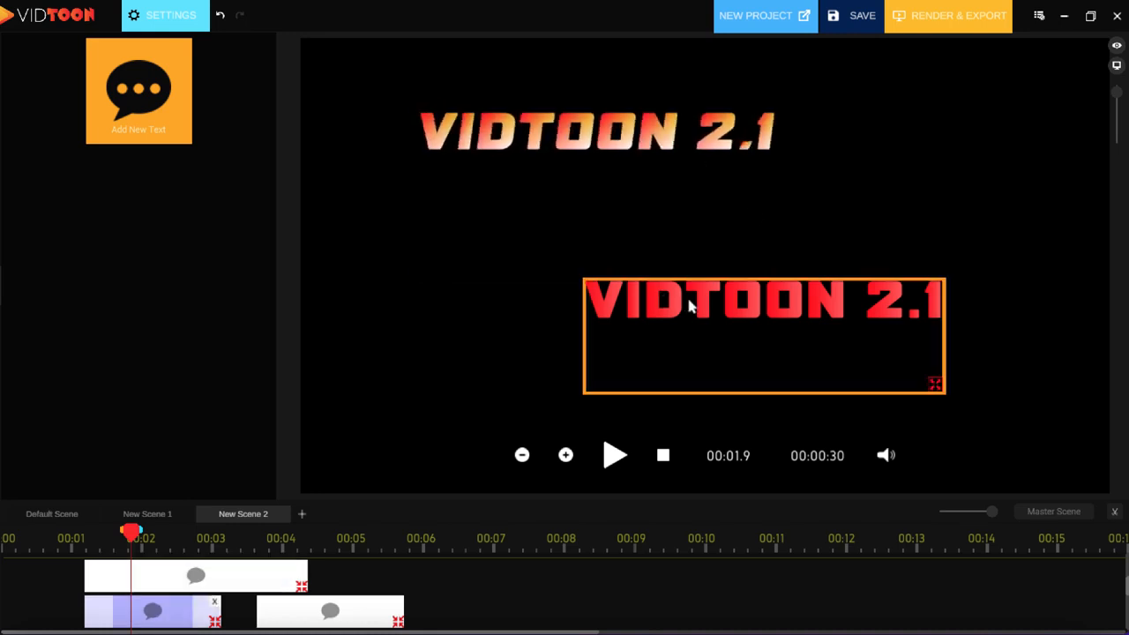
left_click(693, 152)
left_click(689, 306, "ctrl")
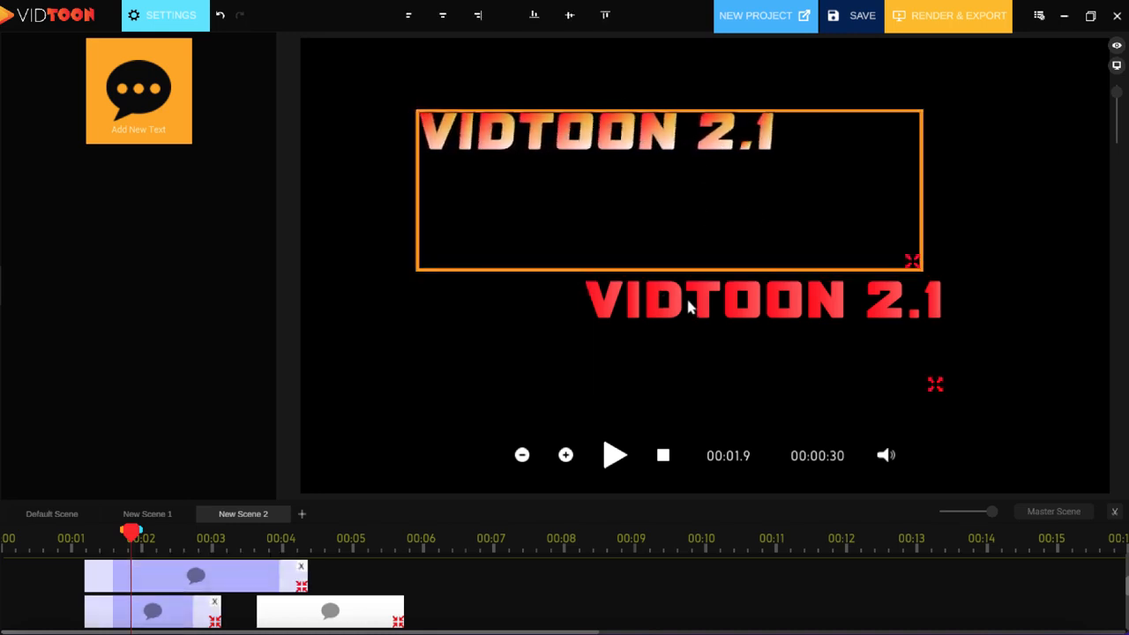
left_click(689, 306, "ctrl")
left_click(713, 298, "ctrl")
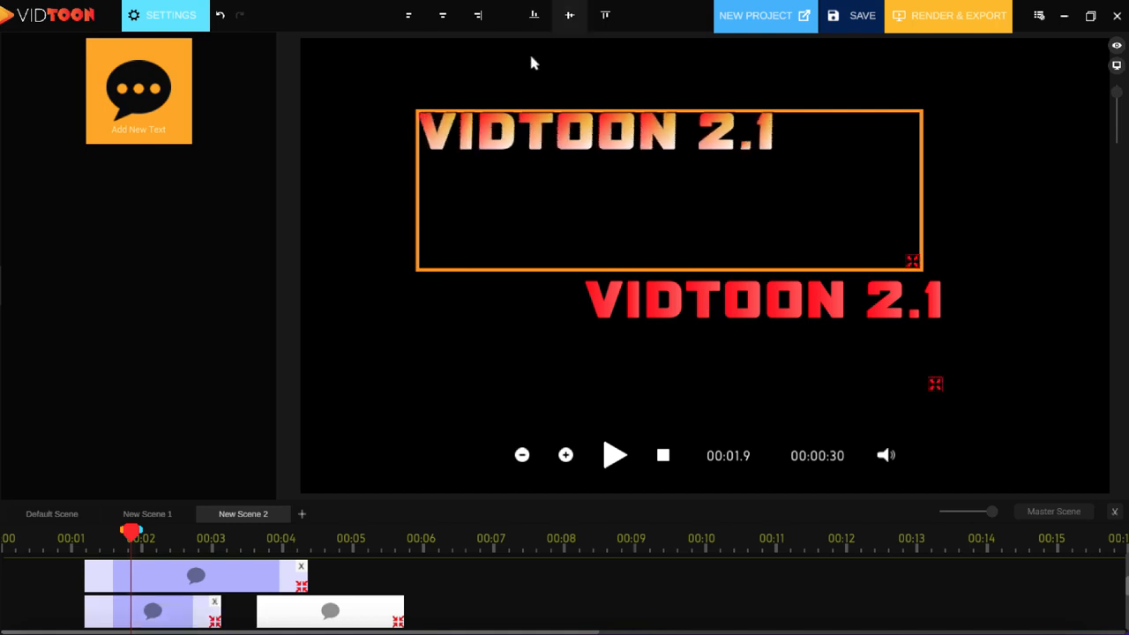
Try left, right, middle and top alignment on the two selected texts, finishing with bottom and left alignment
left_click(409, 16)
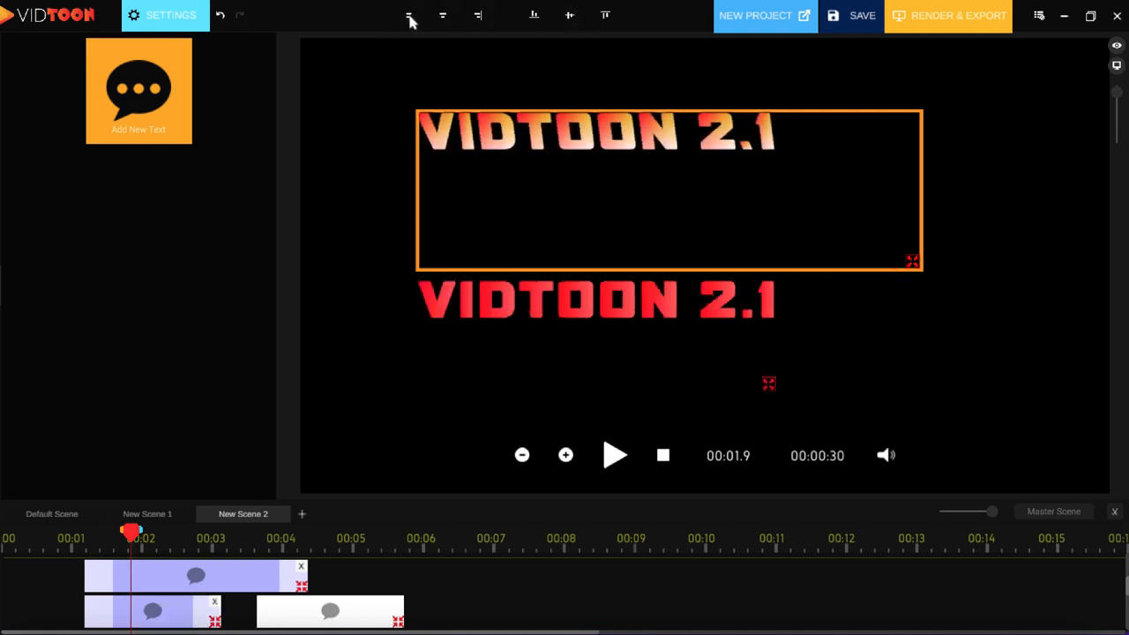
left_click(479, 18)
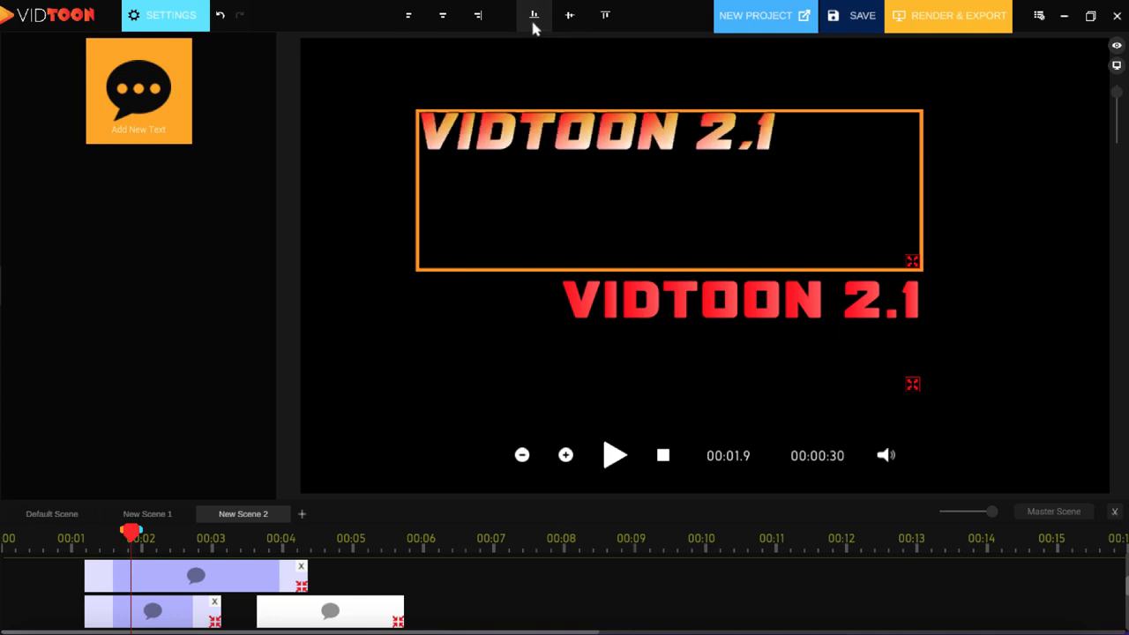
left_click(569, 16)
left_click(605, 16)
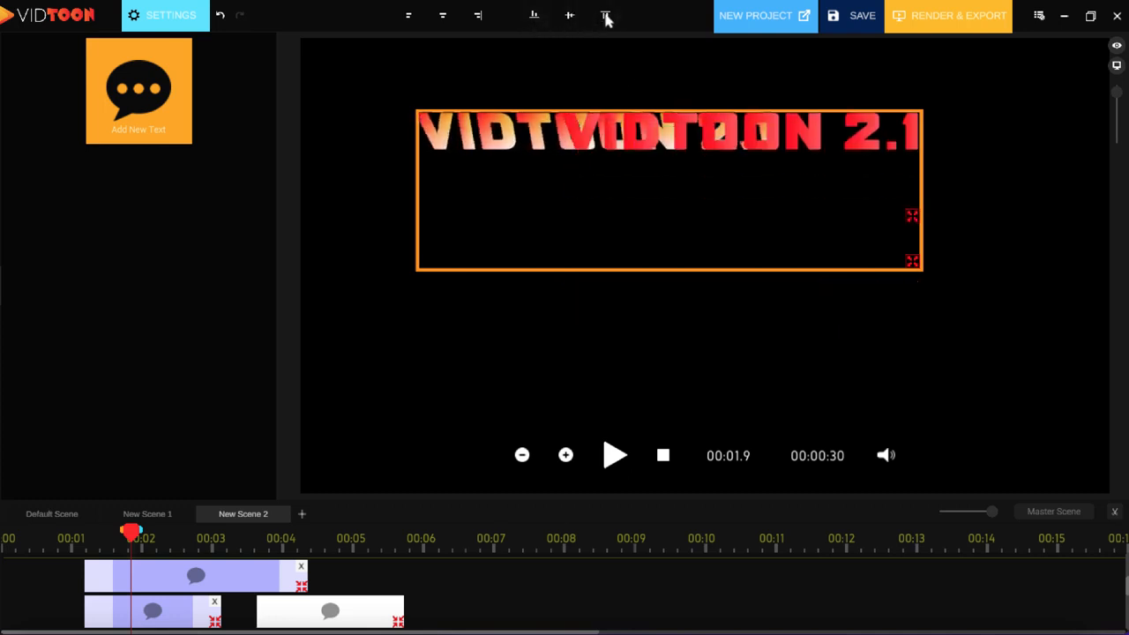
left_click(535, 16)
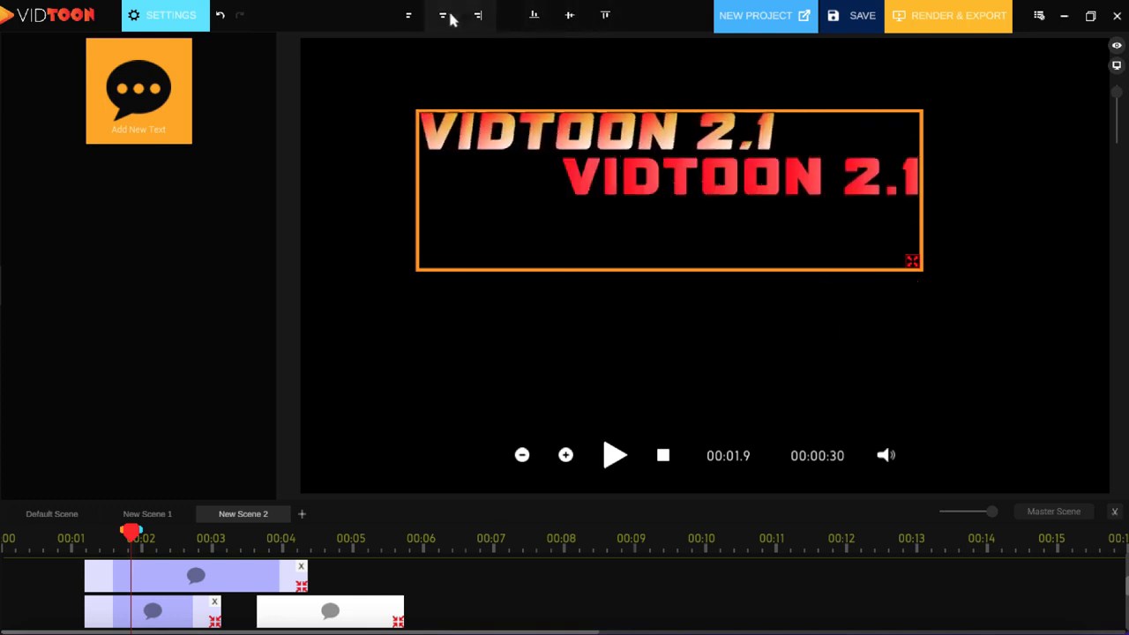
left_click(409, 18)
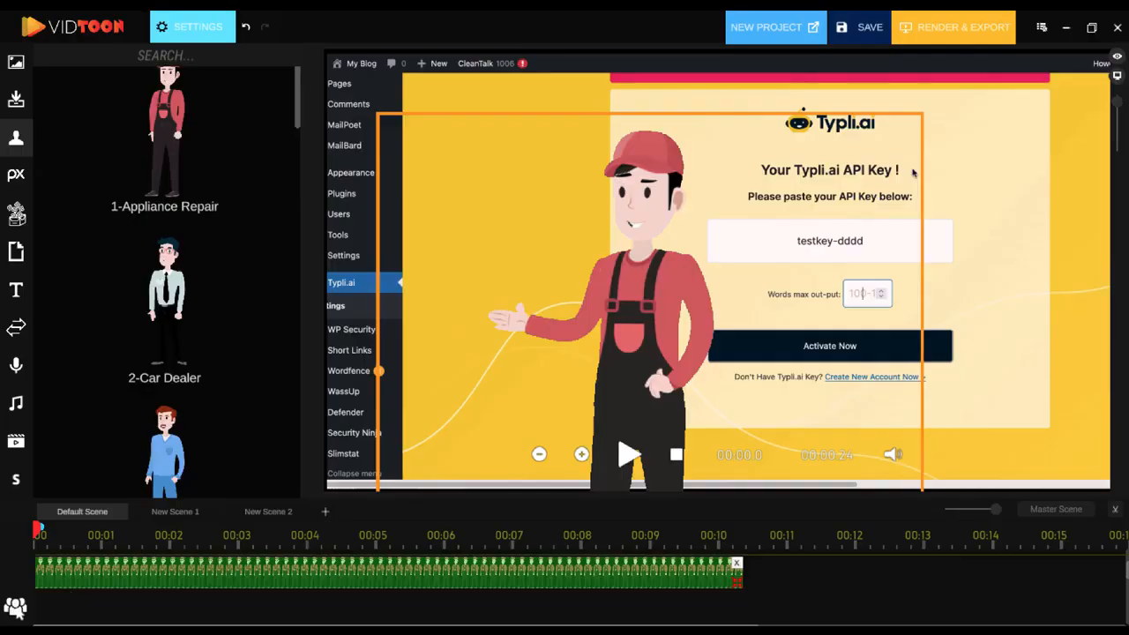
Add an extra layer to the character track in Default Scene and remove an empty layer
left_click(18, 610)
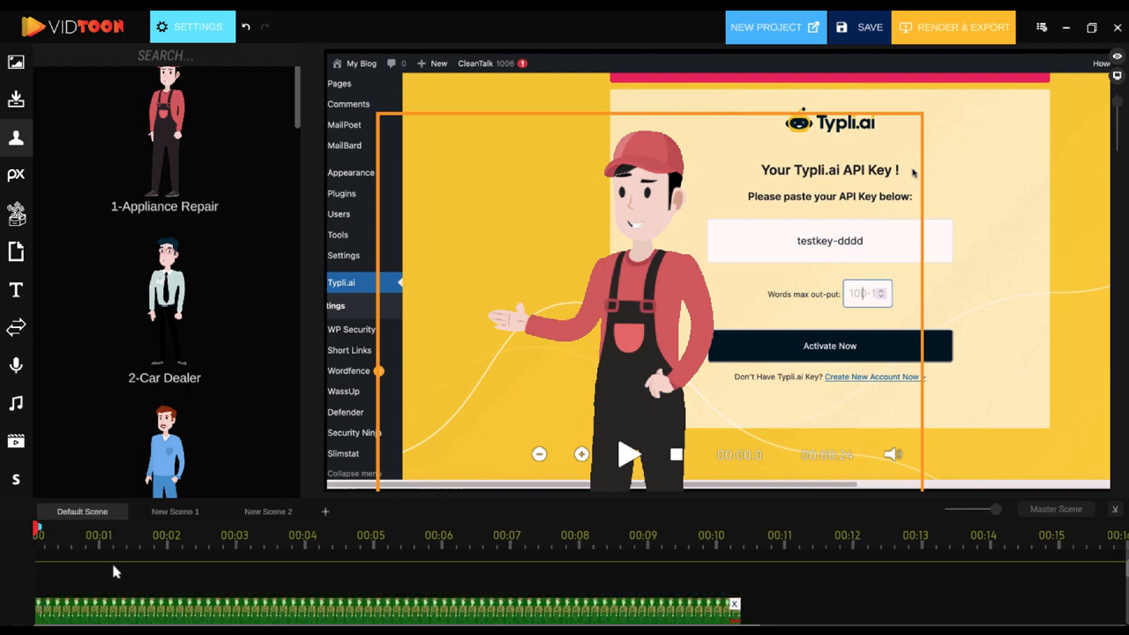
left_click(161, 604)
left_click_drag(1127, 569, 1128, 576)
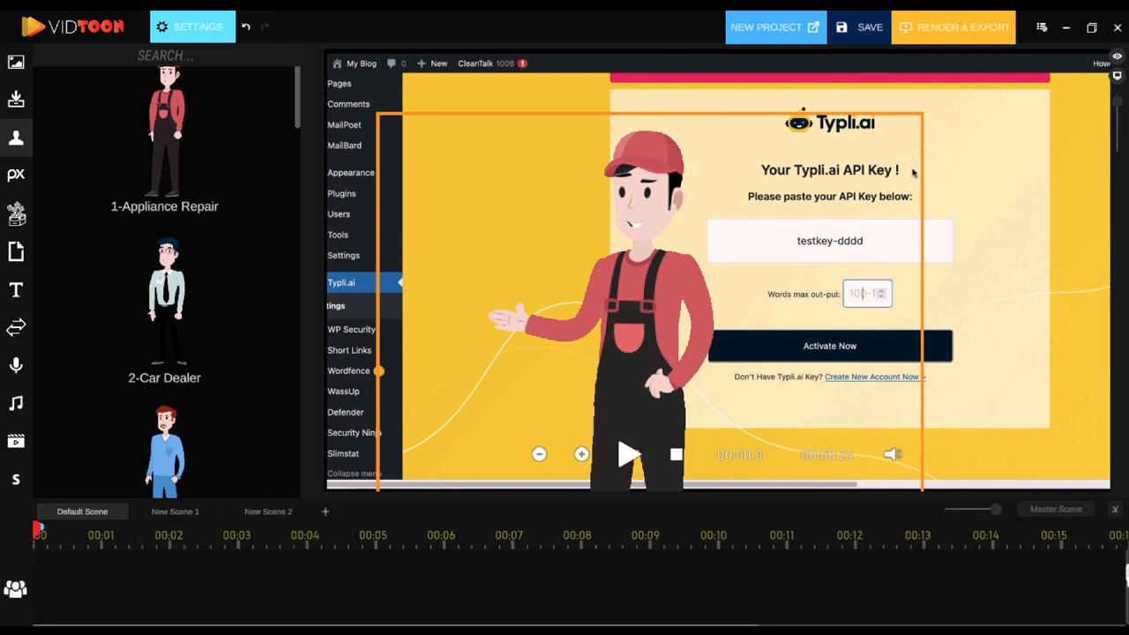
left_click(106, 608)
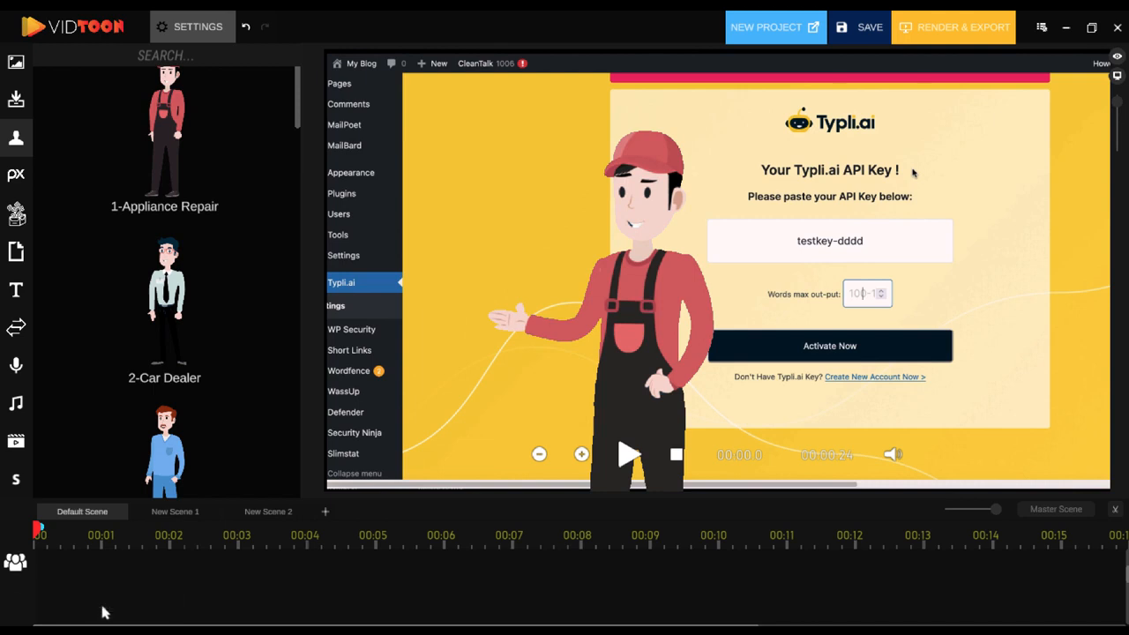
left_click_drag(1126, 578, 1126, 567)
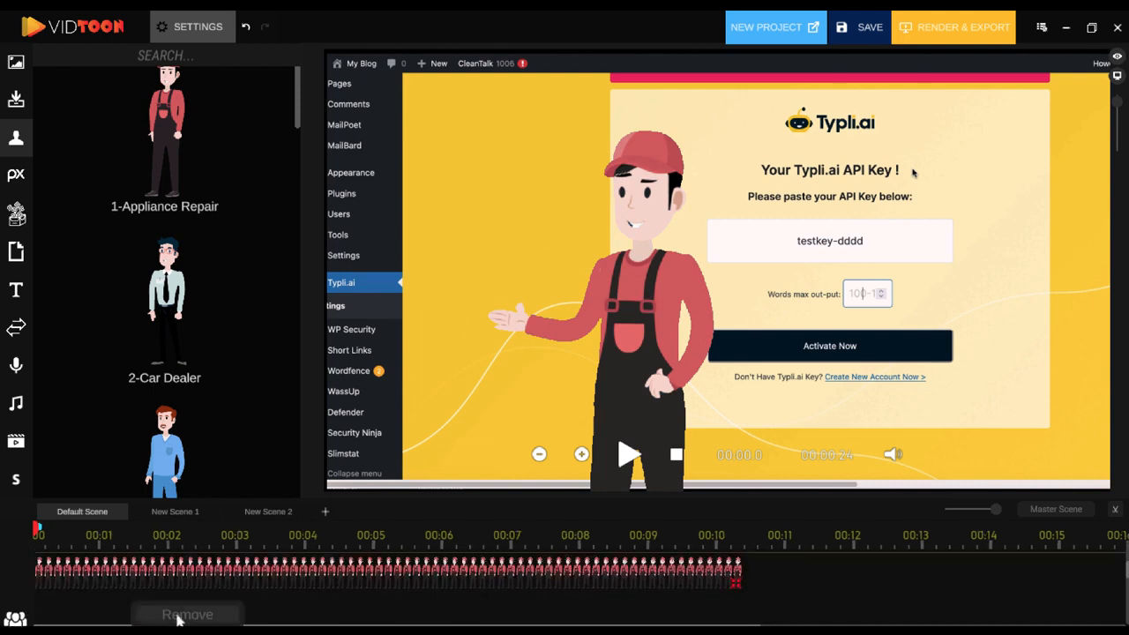
scroll(181, 620, "down", 1)
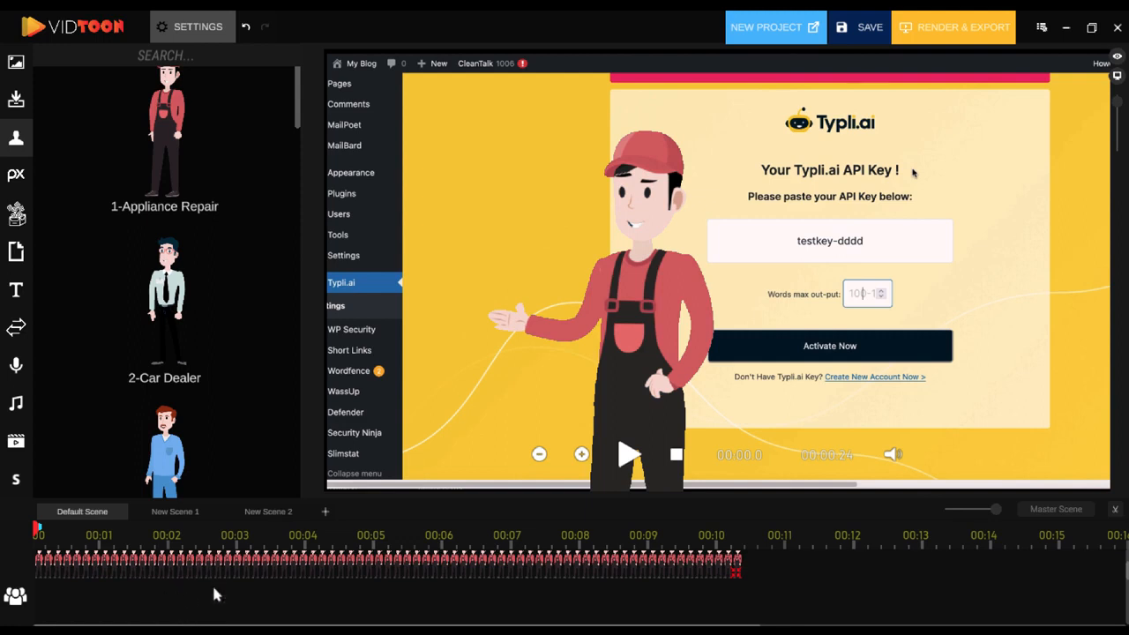